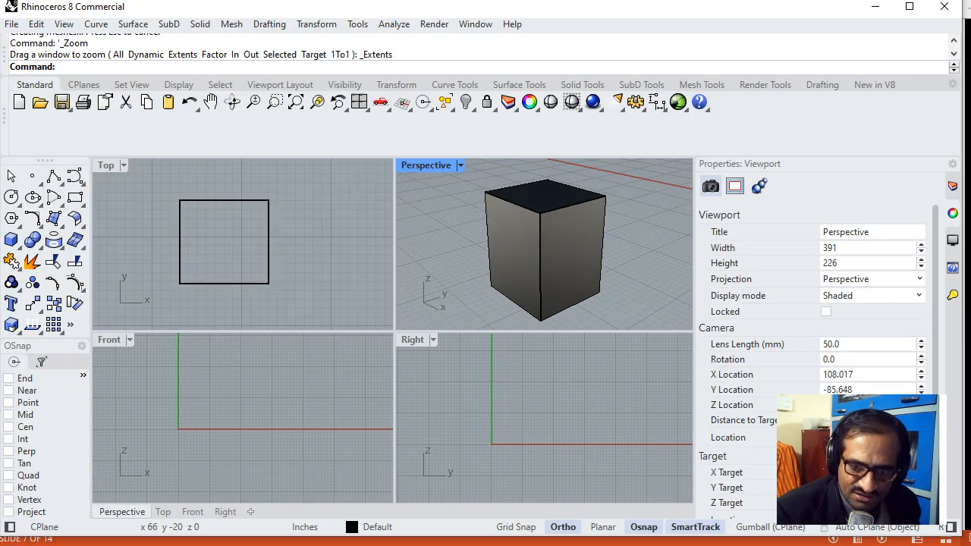
- Check the Box Tool slide in the PowerPoint presentation, return to Rhinoceros and delete the existing box
key(alt+Tab)
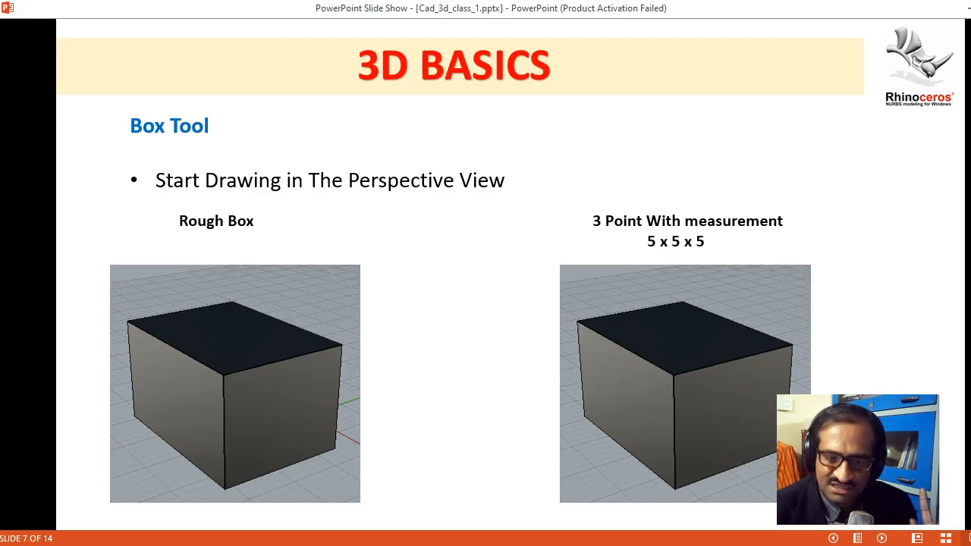
key(alt+Tab)
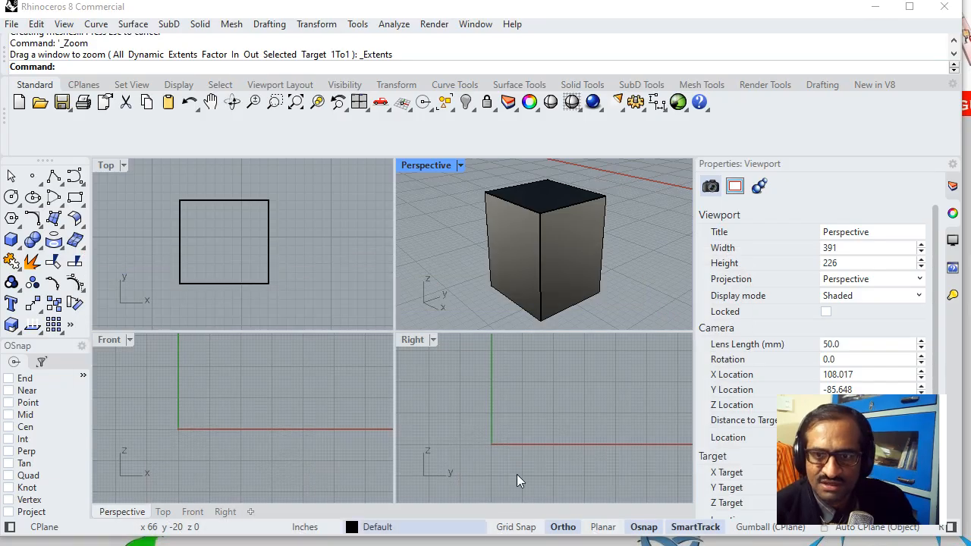
click(587, 243)
key(Delete)
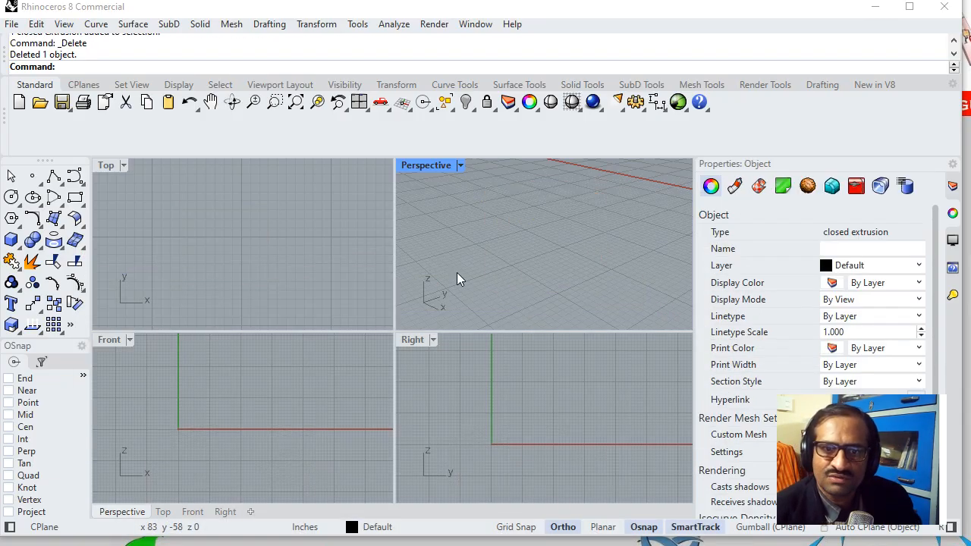
- Start a 3Point box in the Top view with a horizontal first edge 5 inches long
click(216, 232)
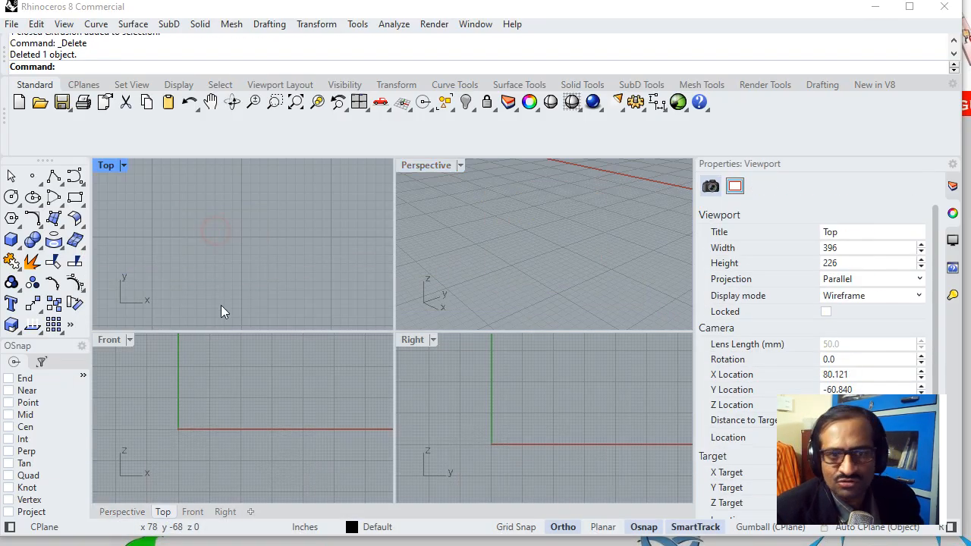
click(12, 240)
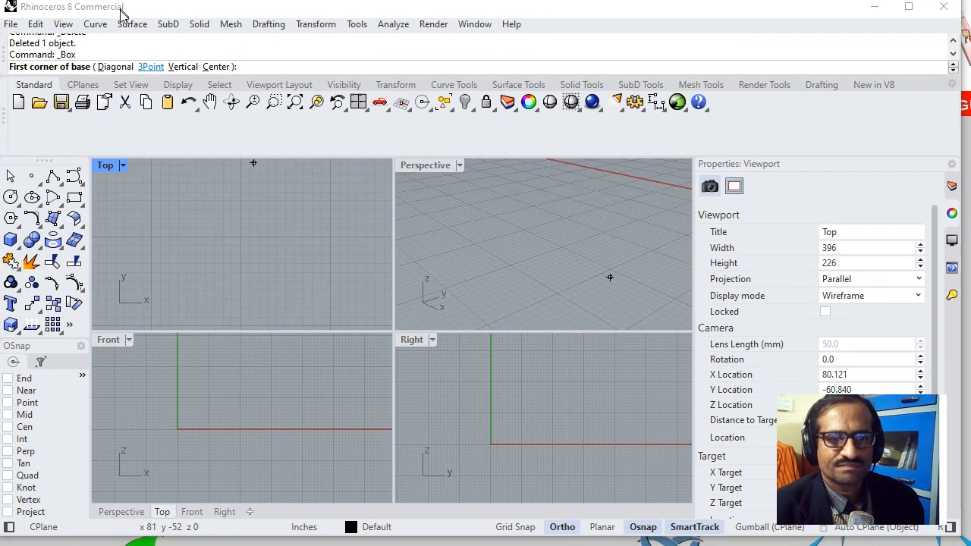
drag(122, 14, 121, 22)
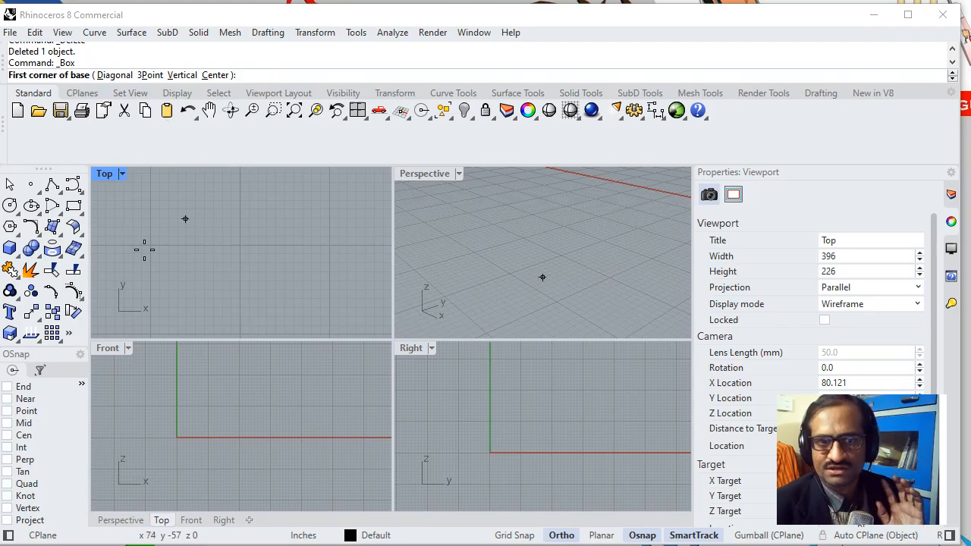
click(151, 75)
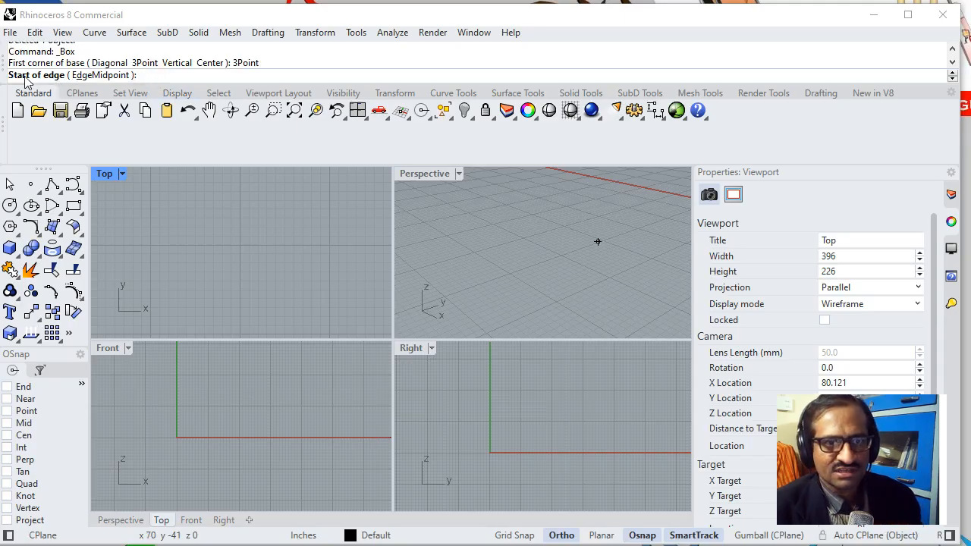
click(155, 210)
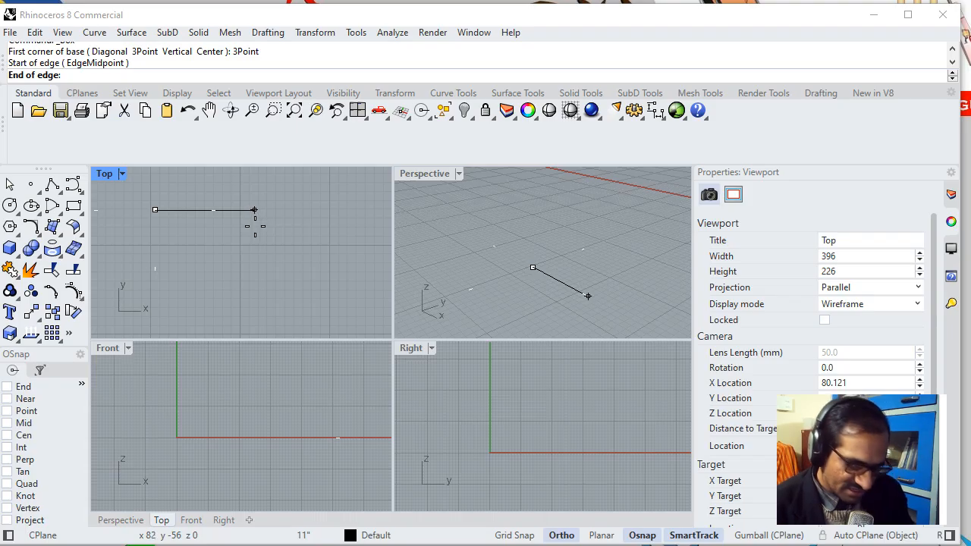
text(5)
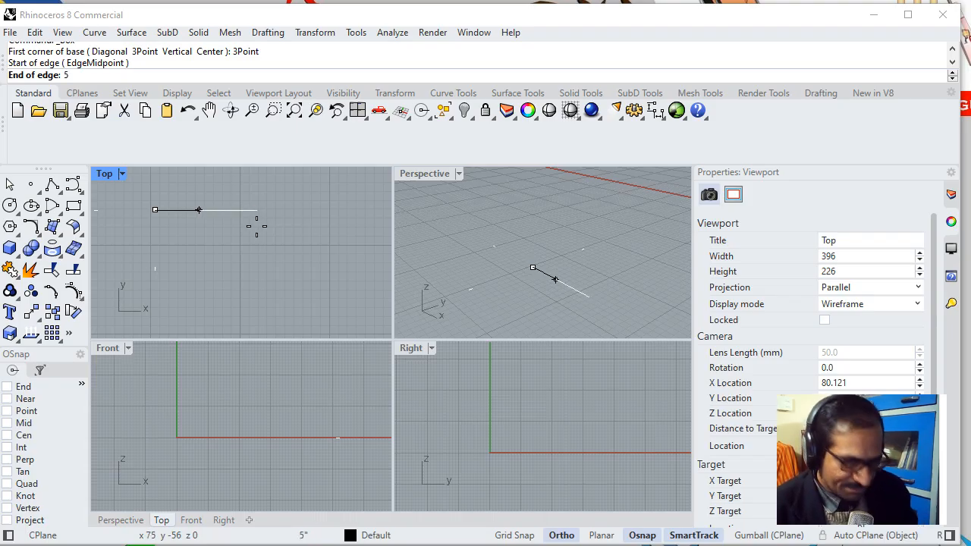
key(Return)
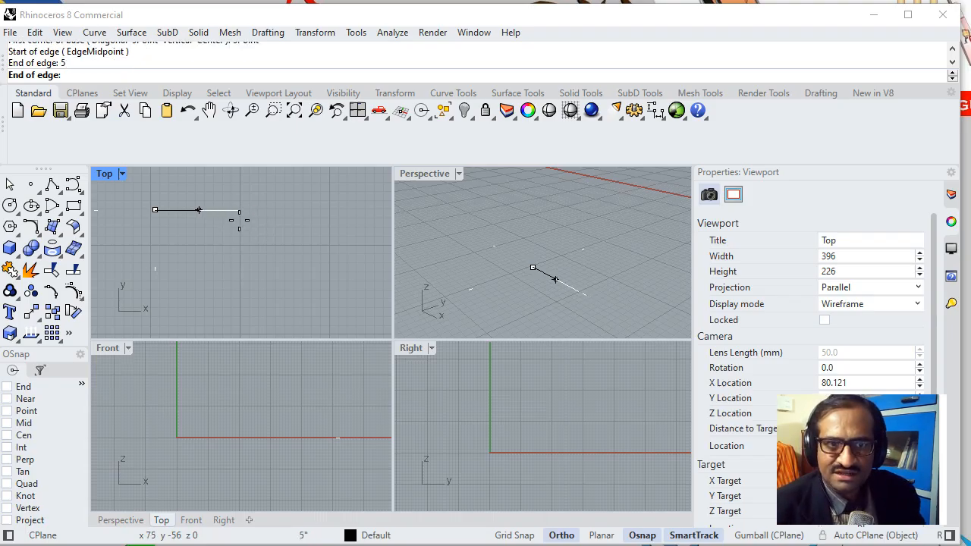
click(239, 219)
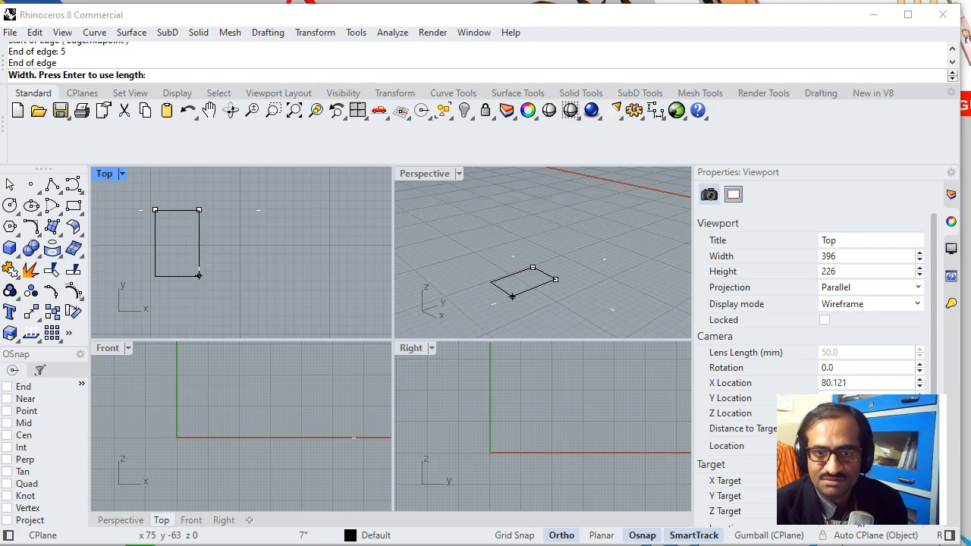
- Complete the box with a base width of 10 inches, extending downward in the Top view, and a height of 10 inches
click(200, 280)
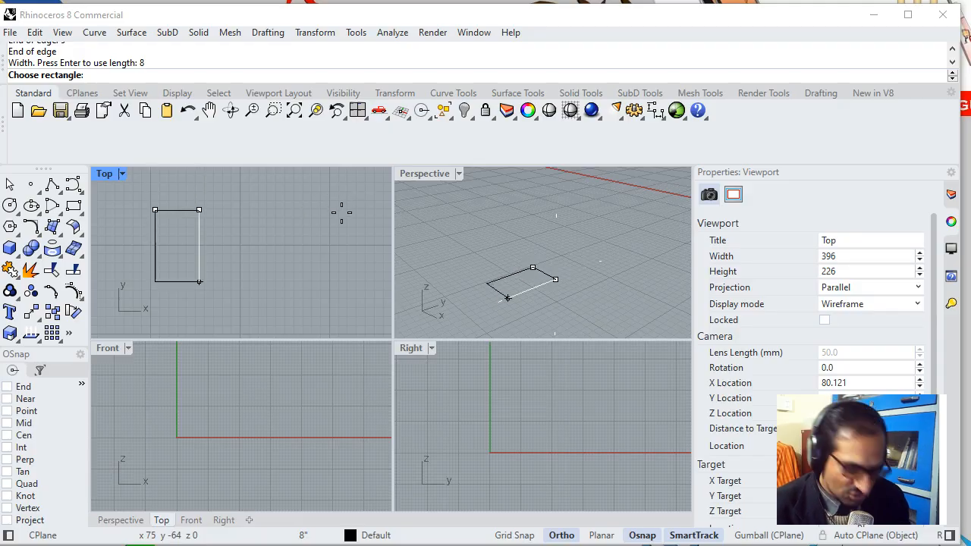
text(10)
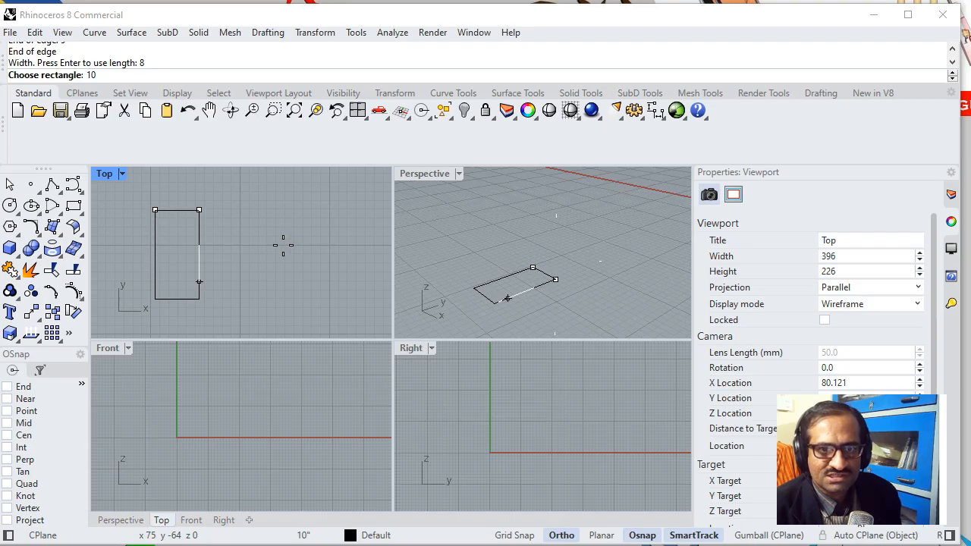
key(Return)
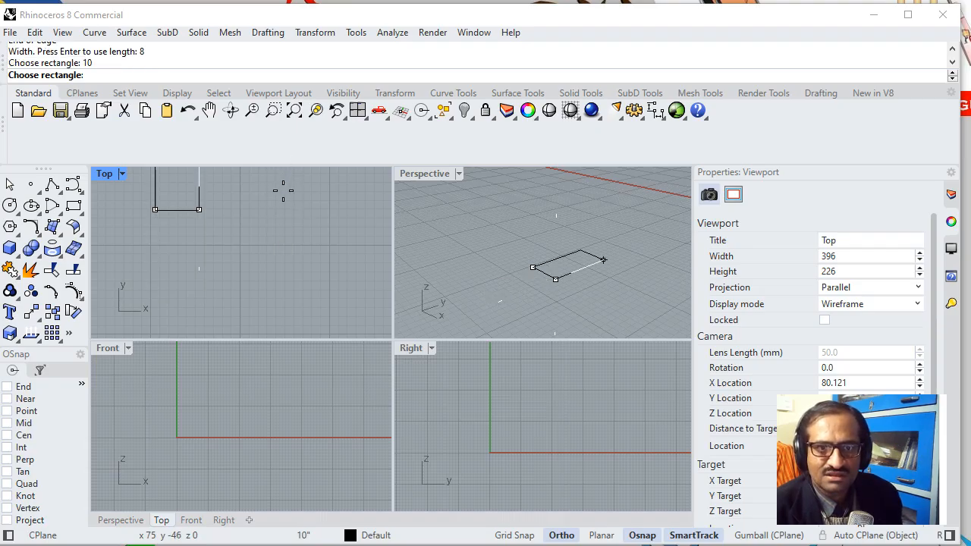
click(276, 308)
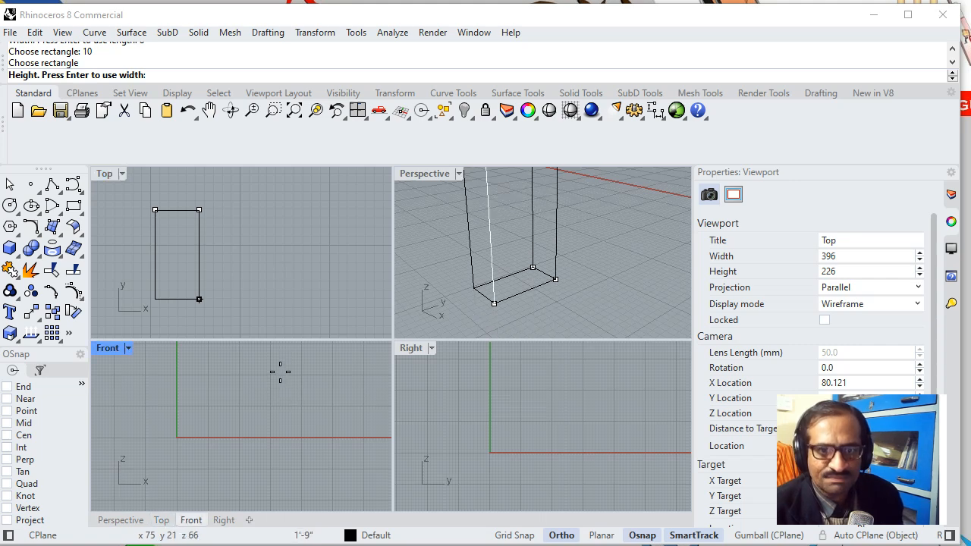
text(10)
key(Return)
- Inspect the finished box in the Perspective view and delete it
click(546, 237)
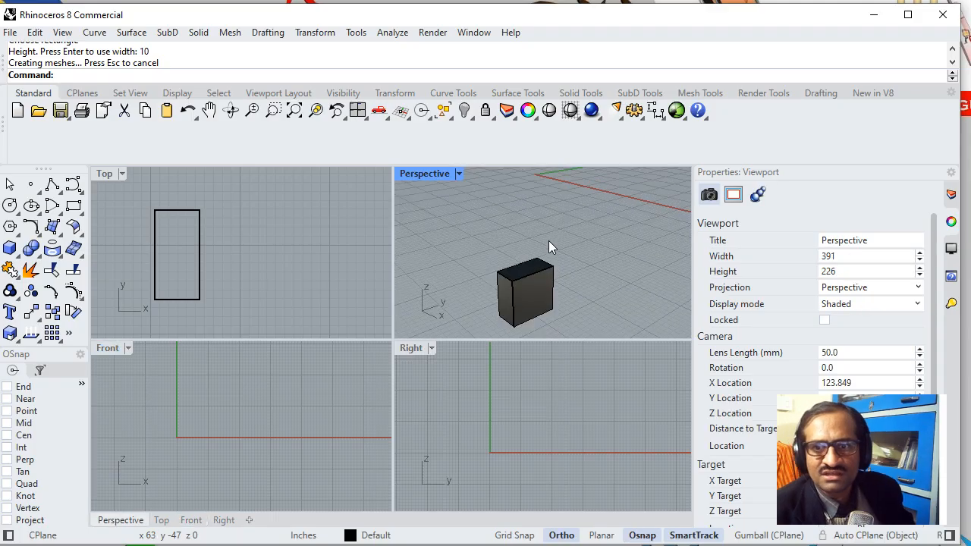
shift+right_drag(568, 269, 574, 223)
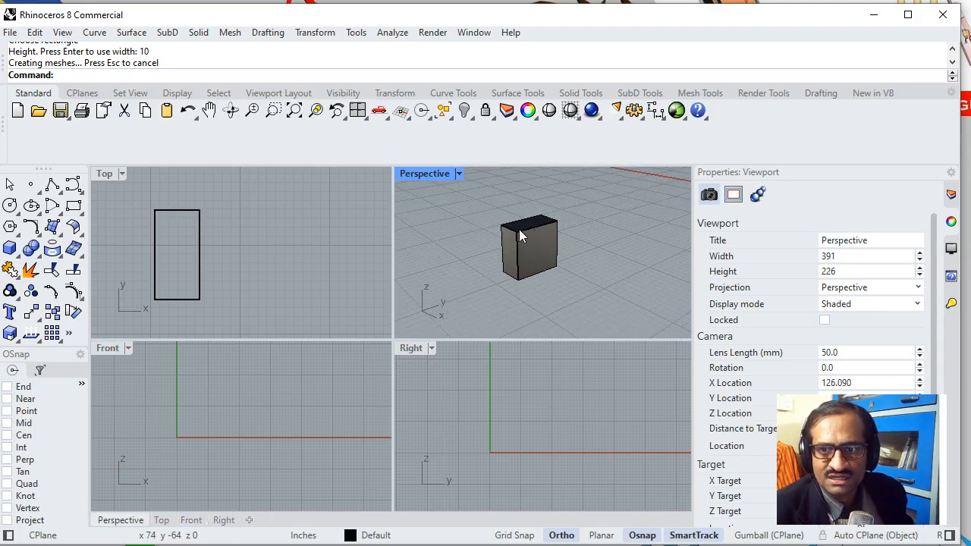
scroll(519, 231, up, 2)
click(519, 232)
key(Delete)
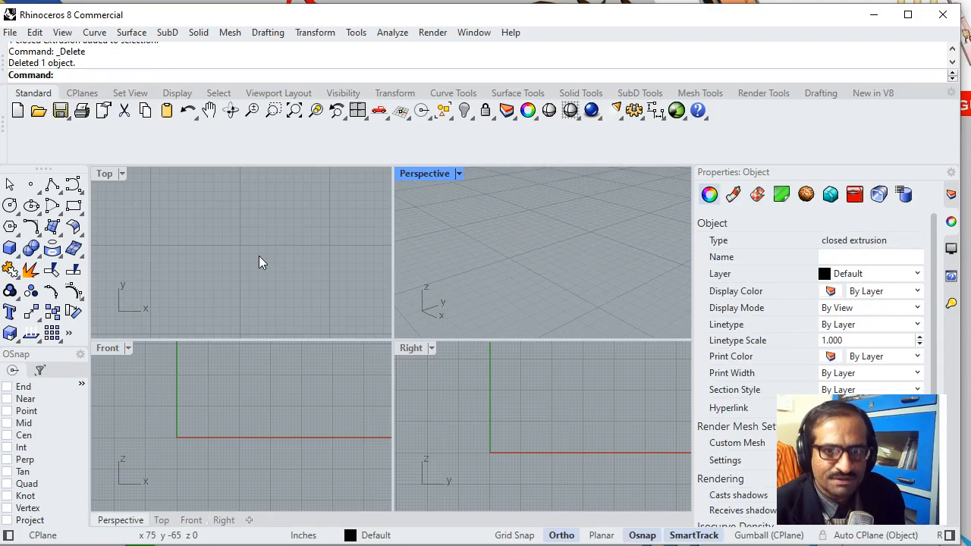
- Begin a new 3Point box in the Top view, drawing its first edge 5 inches long horizontally
click(183, 247)
click(10, 248)
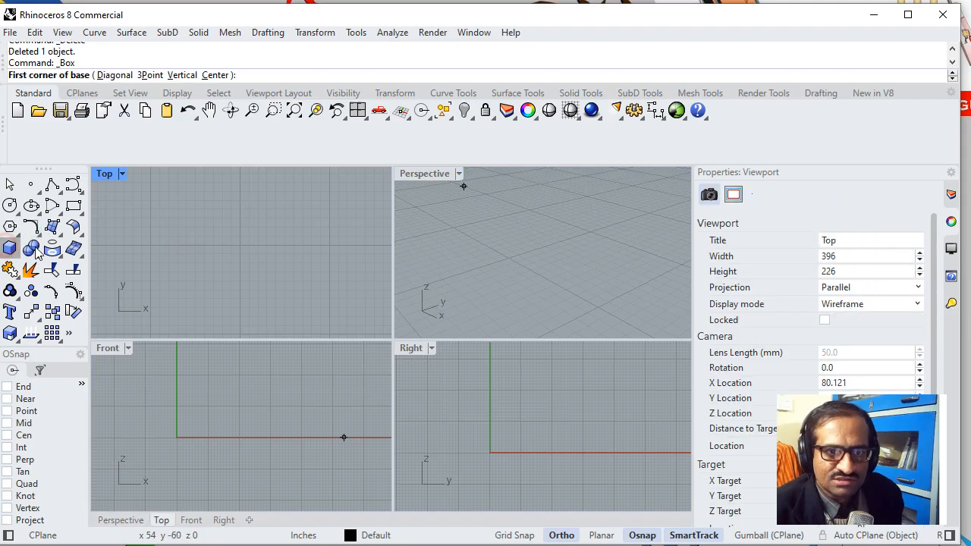
click(149, 75)
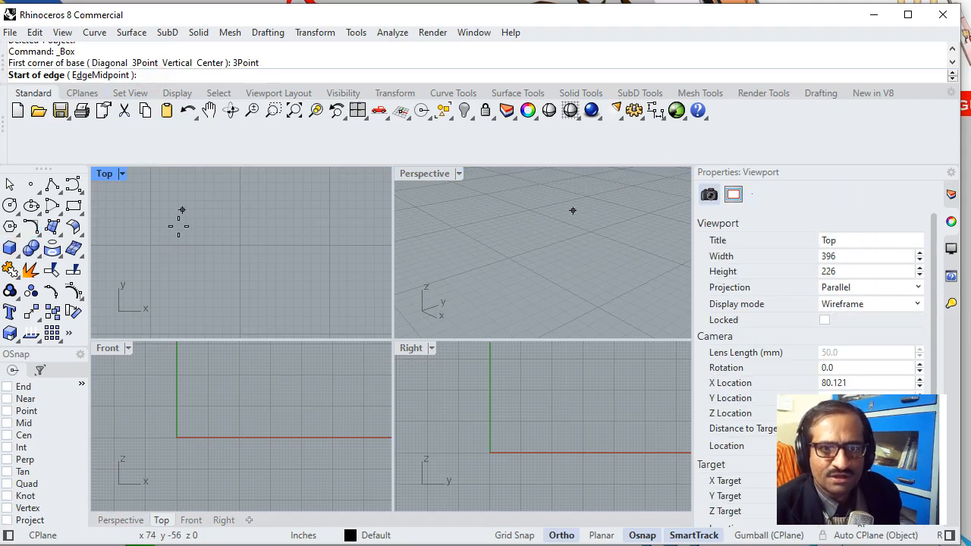
click(154, 200)
text(5)
key(Return)
click(212, 238)
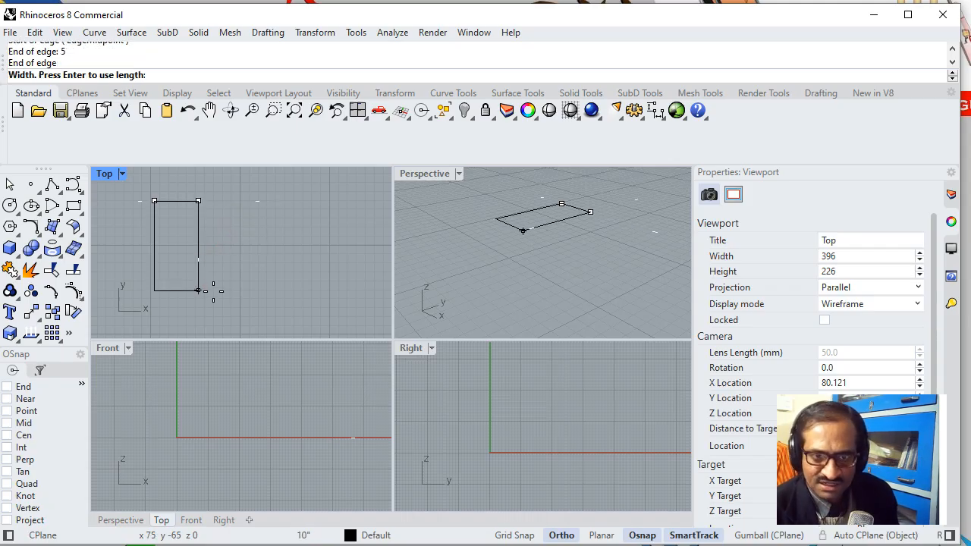
- Set the new box's base width to 10 inches and its height to 10 inches
text(10)
key(Return)
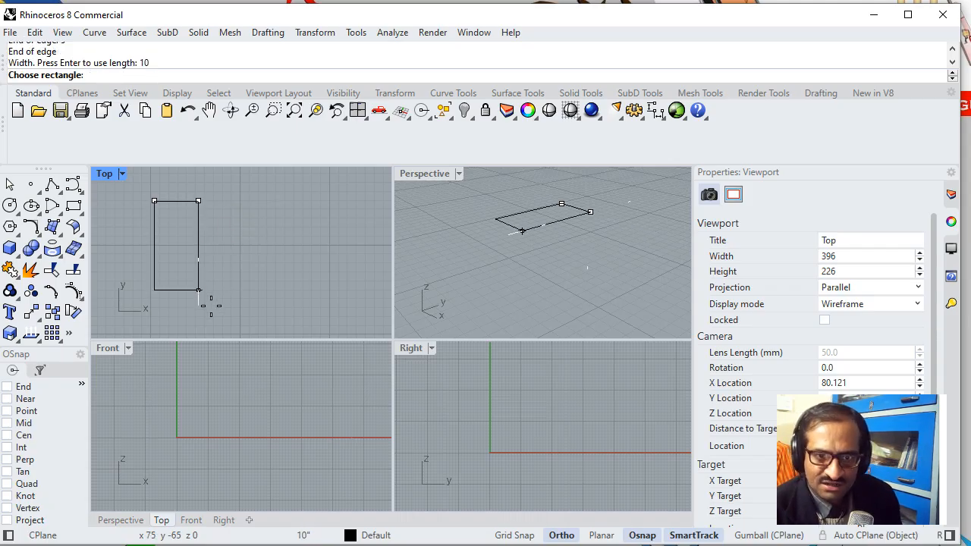
click(211, 305)
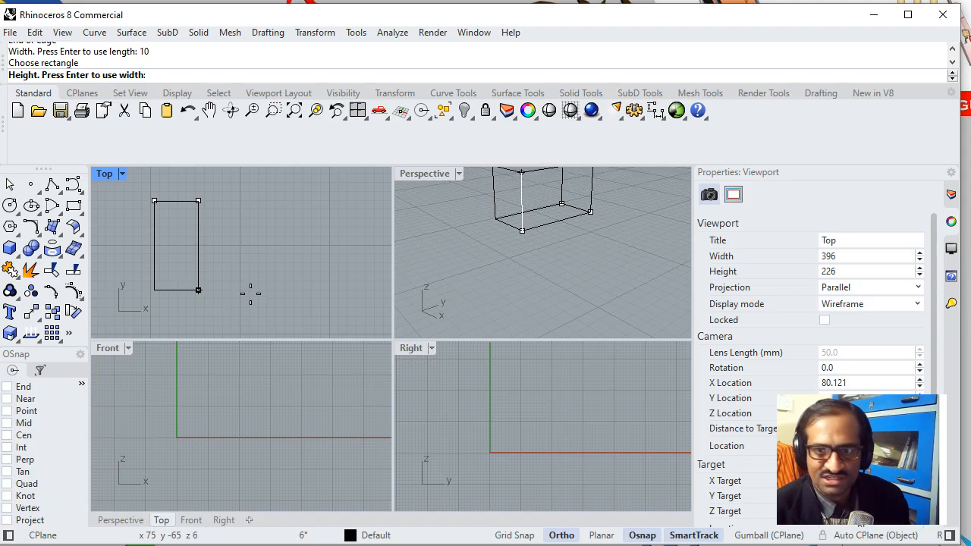
text(10)
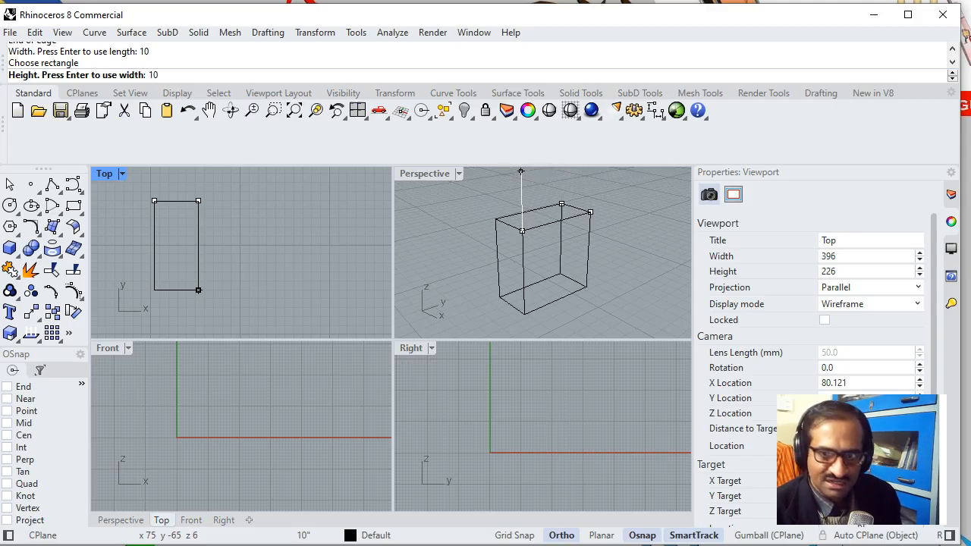
key(Return)
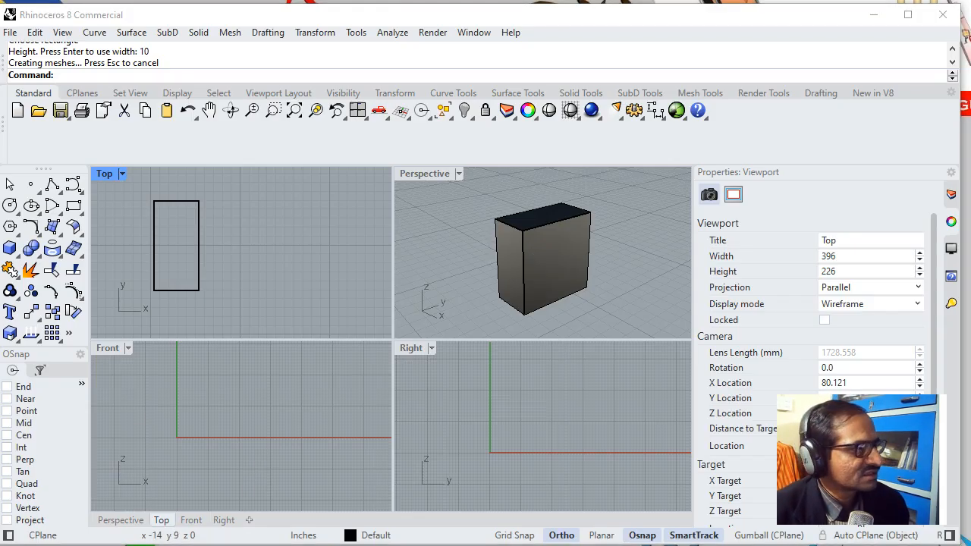
- Switch to the PowerPoint slide show and advance to the Product Plan slide to examine the table's dimensions
drag(152, 49, 367, 10)
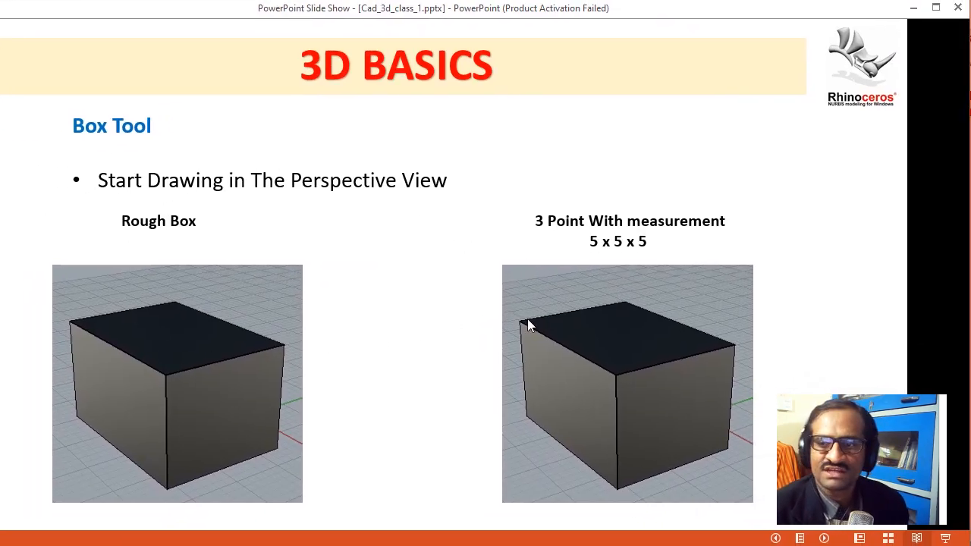
click(646, 311)
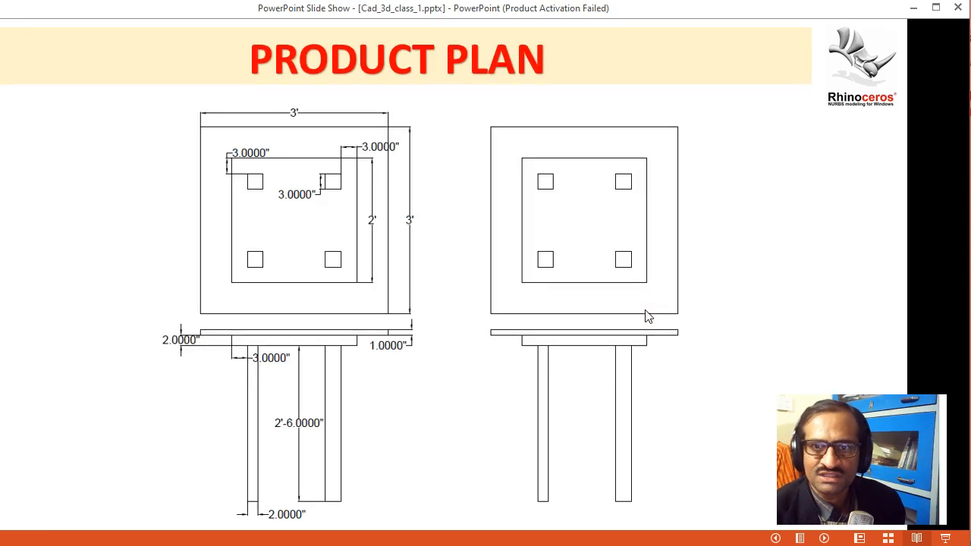
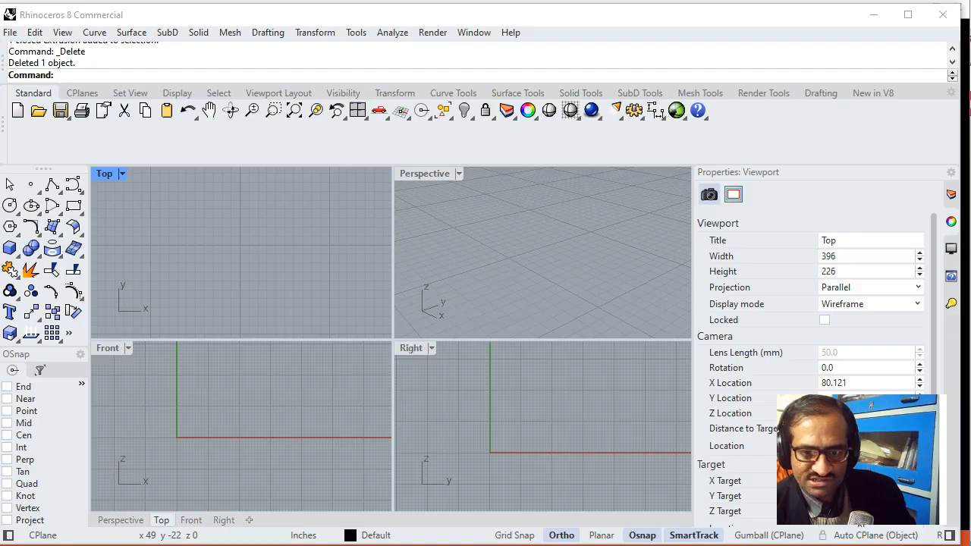
- Check the Product Plan slide in PowerPoint, return to Rhinoceros, and draw a polyline's first edge 3' long to the right in the Top view
key(alt+Tab)
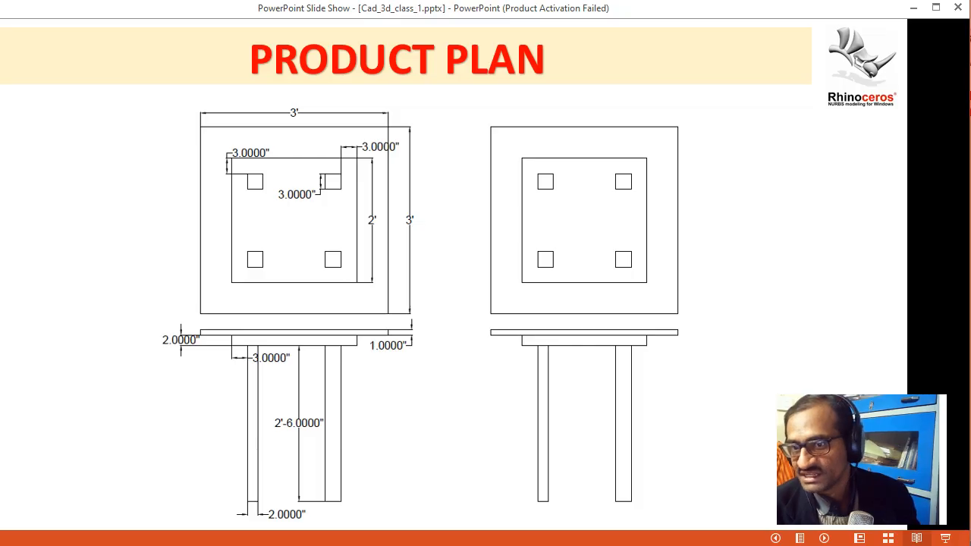
key(alt+Tab)
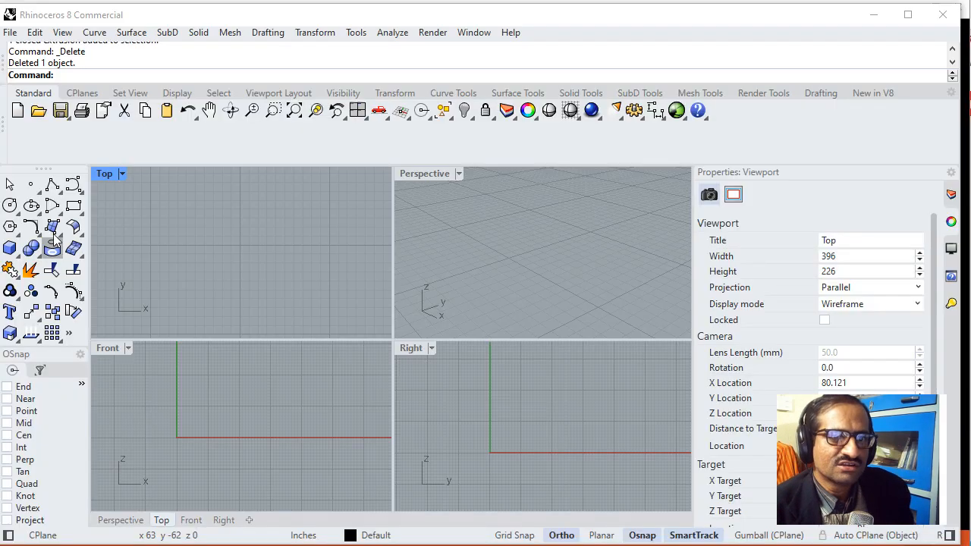
click(54, 188)
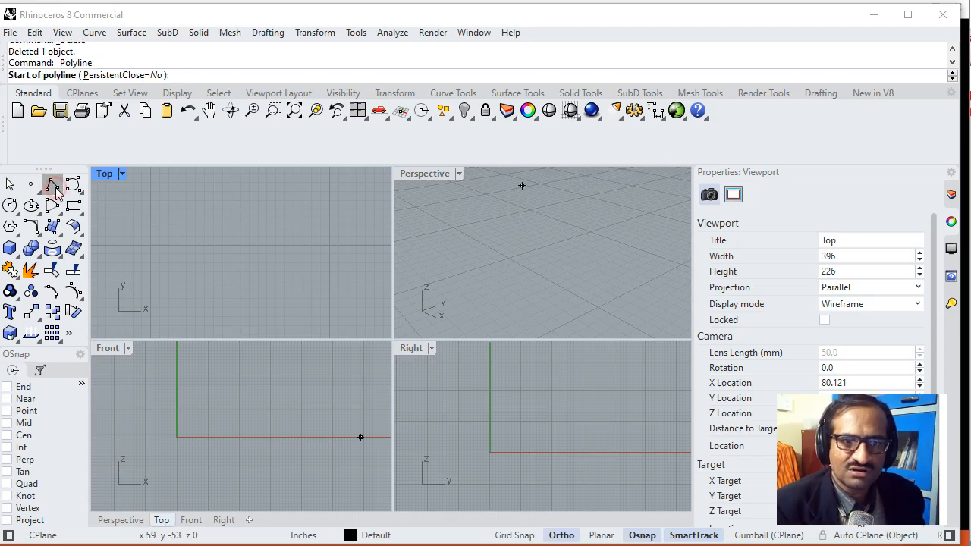
click(58, 191)
click(101, 197)
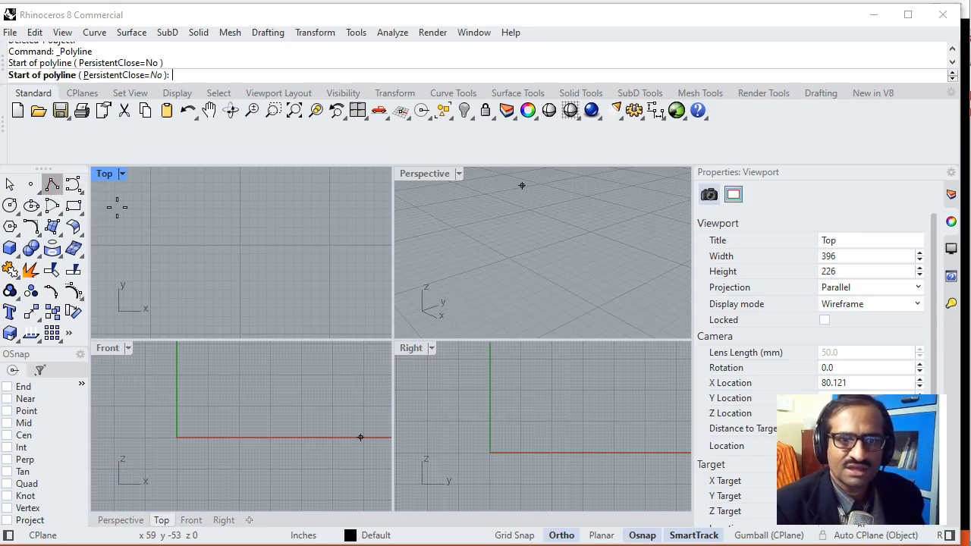
click(160, 204)
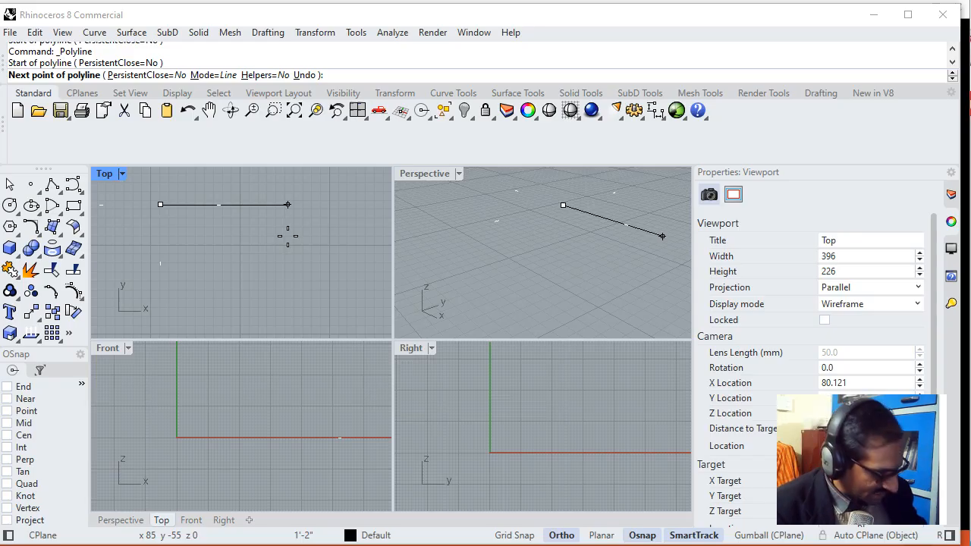
text(3')
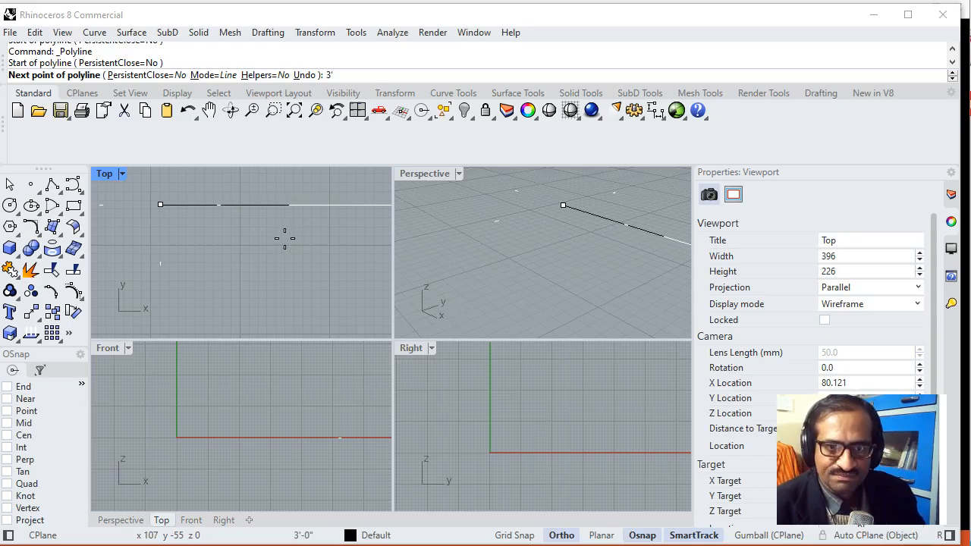
key(Return)
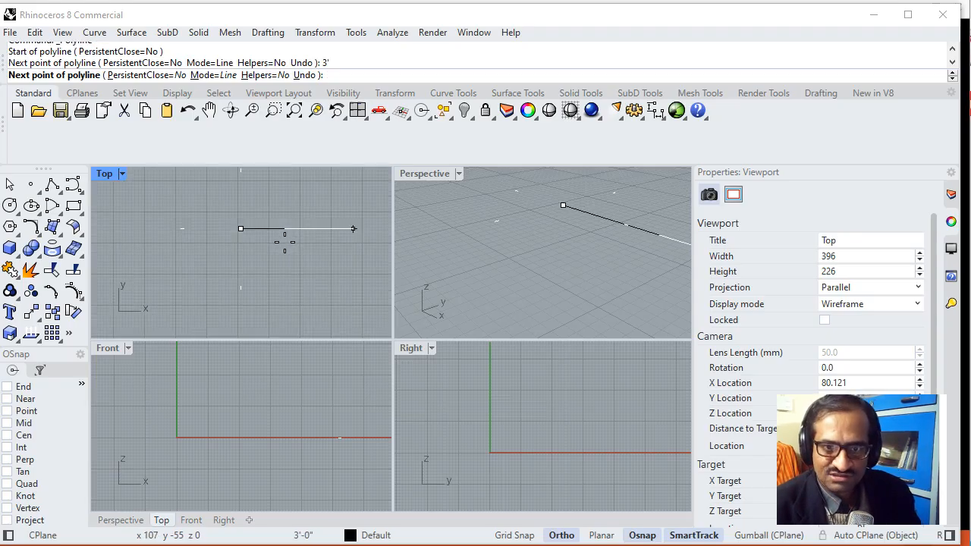
right_drag(293, 256, 303, 262)
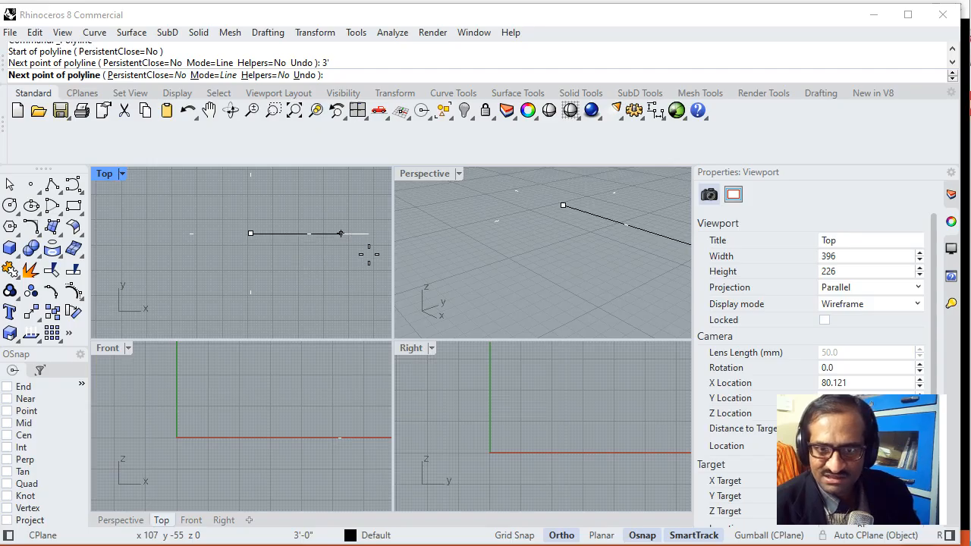
click(369, 254)
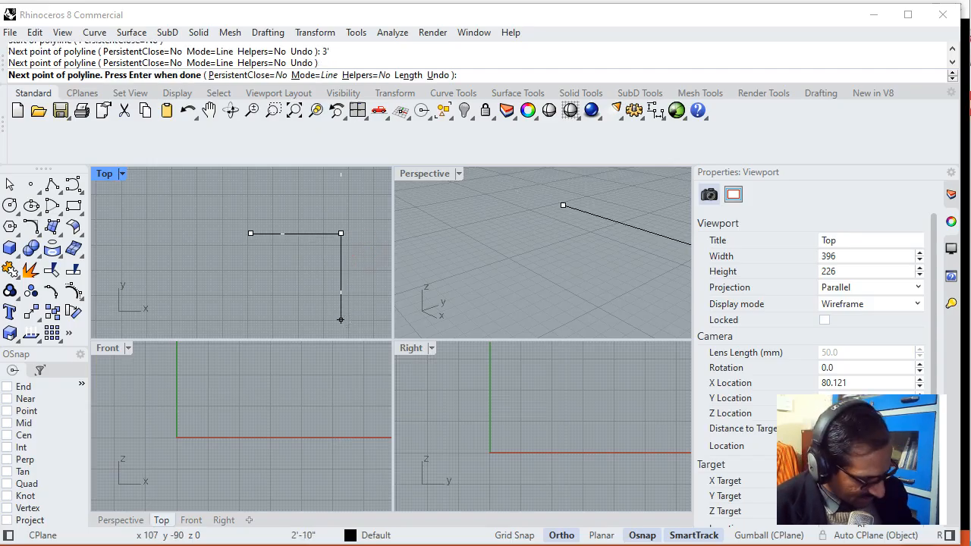
- Continue the polyline 3' downward and 3' to the left, and close it into a square
text(3')
key(Return)
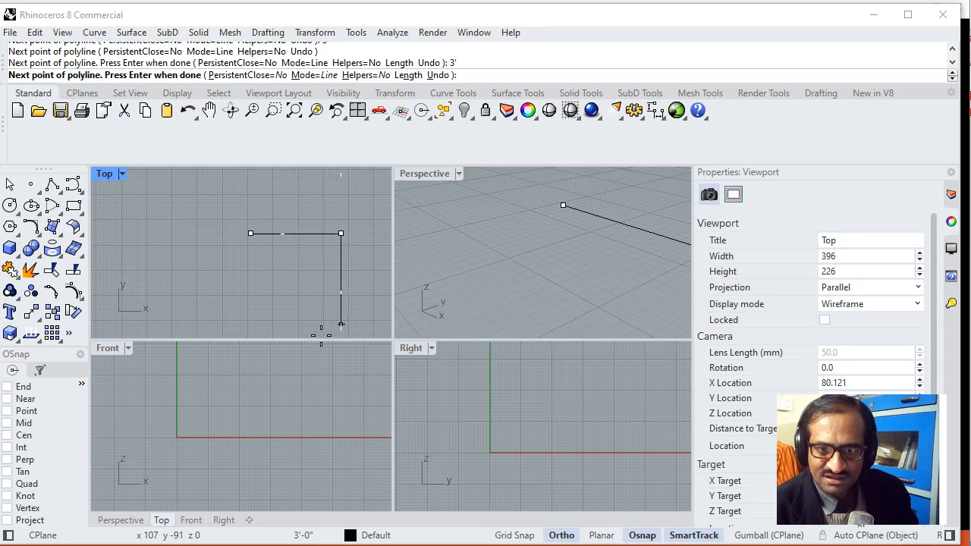
click(323, 322)
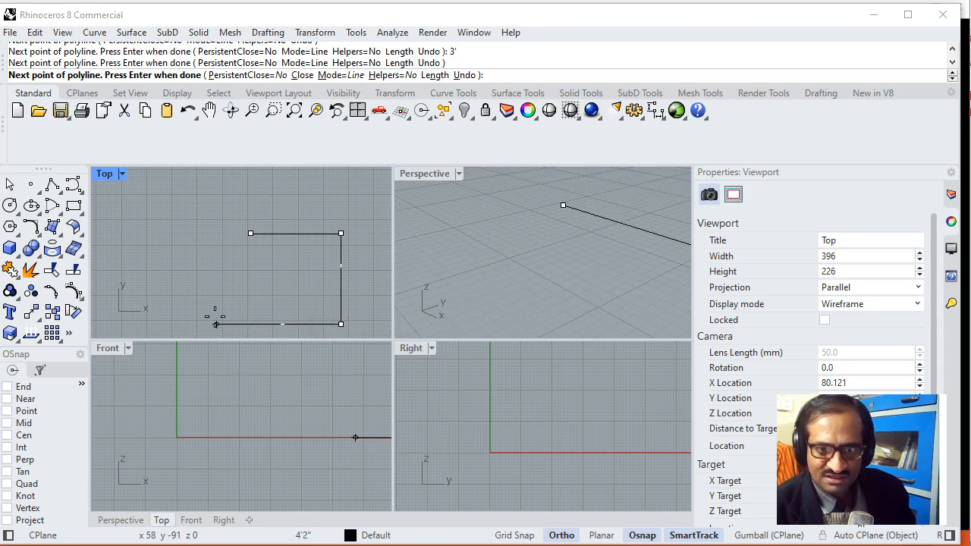
text(3')
key(Return)
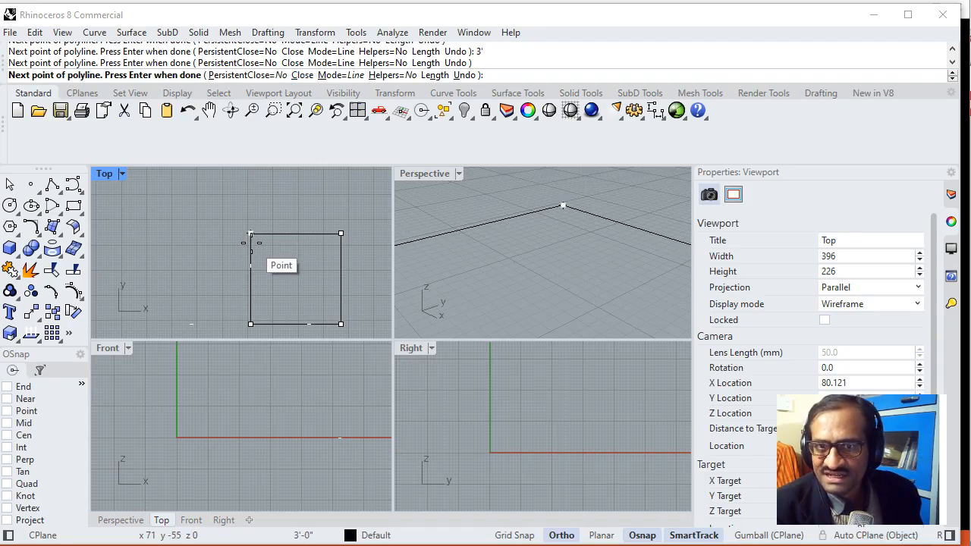
click(302, 75)
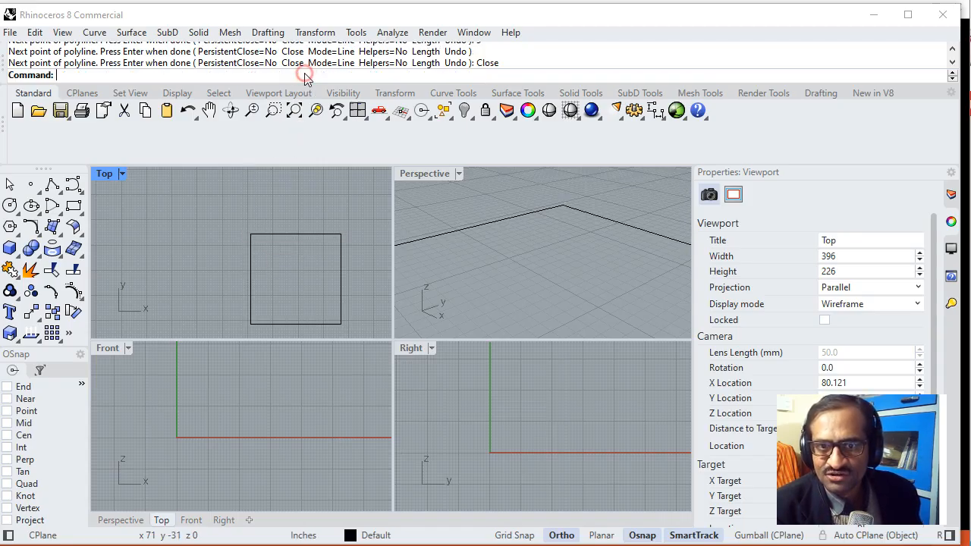
scroll(284, 256, down, 3)
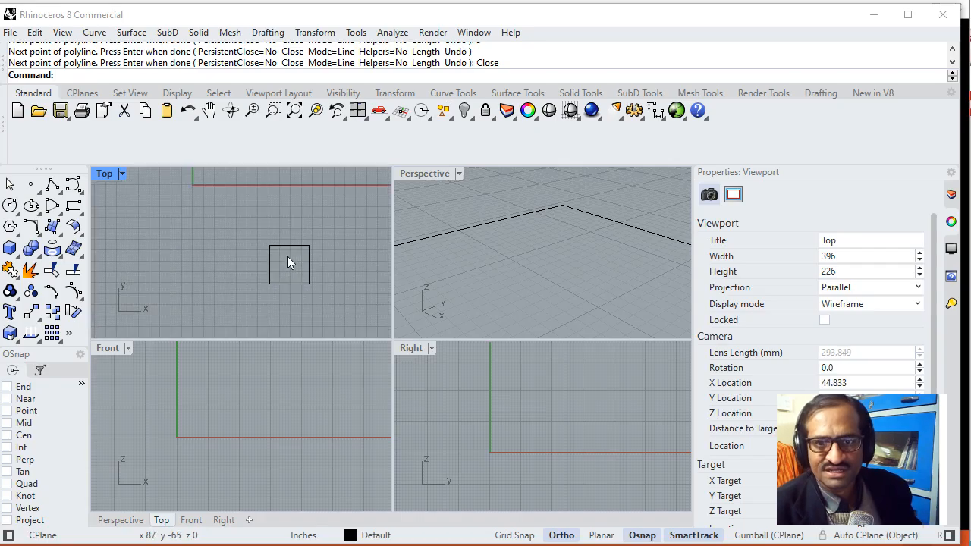
scroll(296, 258, up, 3)
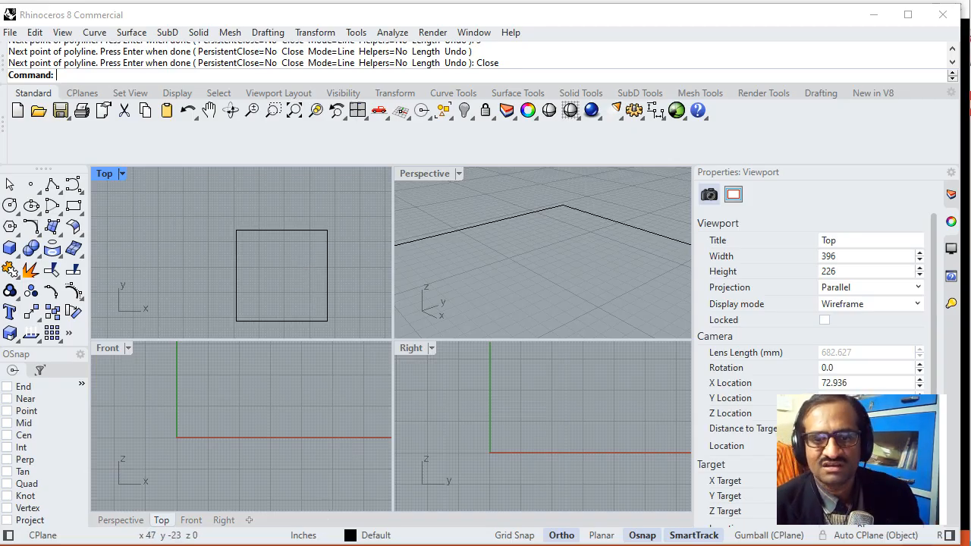
- Consult the Product Plan slide, enable the End snap, and draw a 6-inch polyline segment downward from the square's upper-left corner
key(alt+Tab)
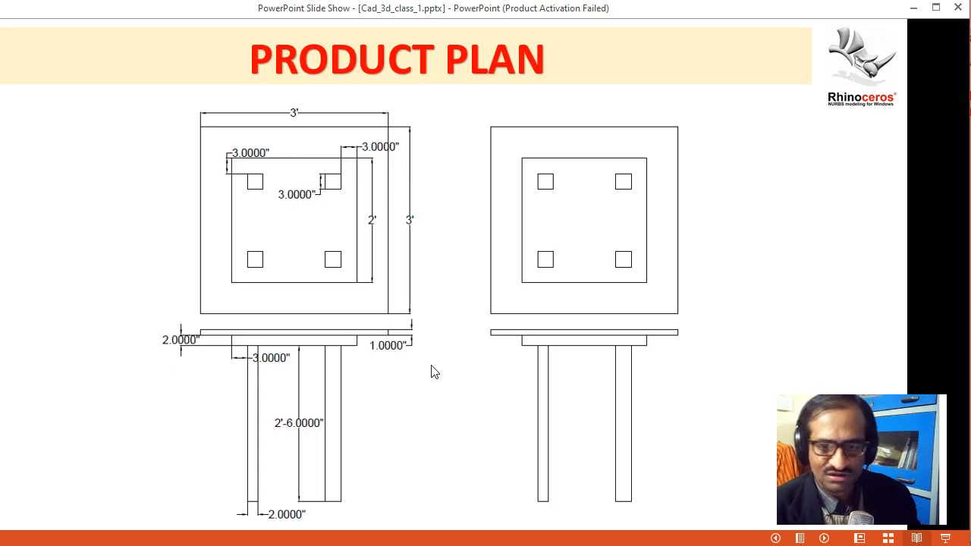
key(alt+Tab)
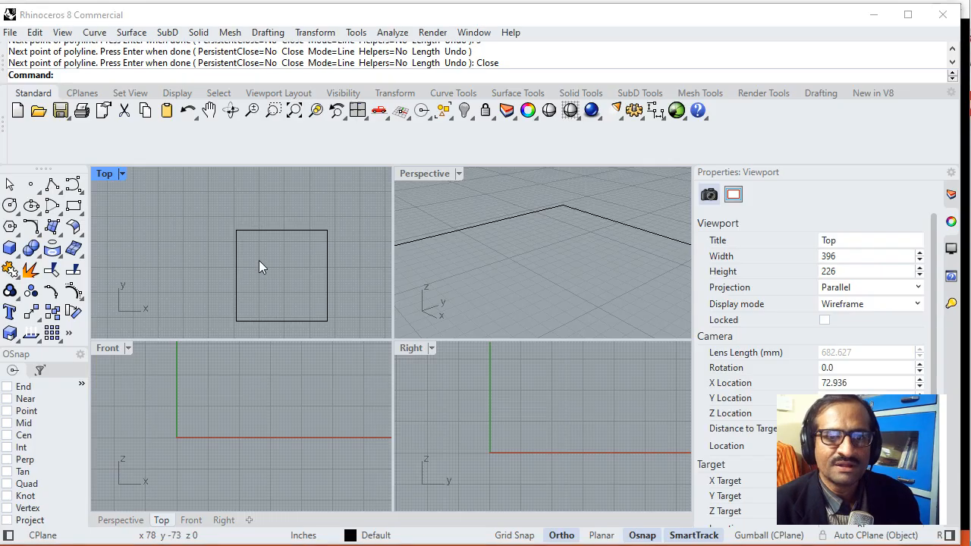
click(52, 185)
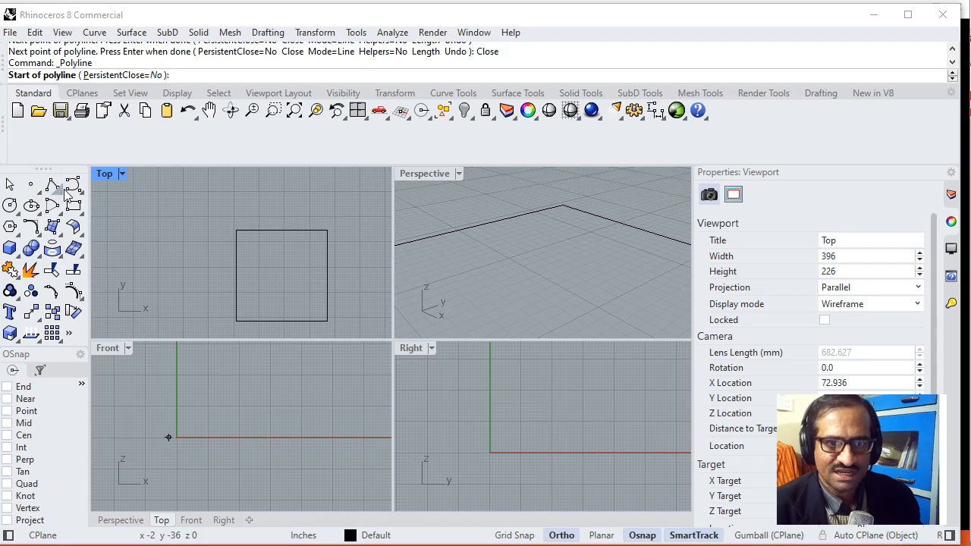
scroll(241, 242, up, 3)
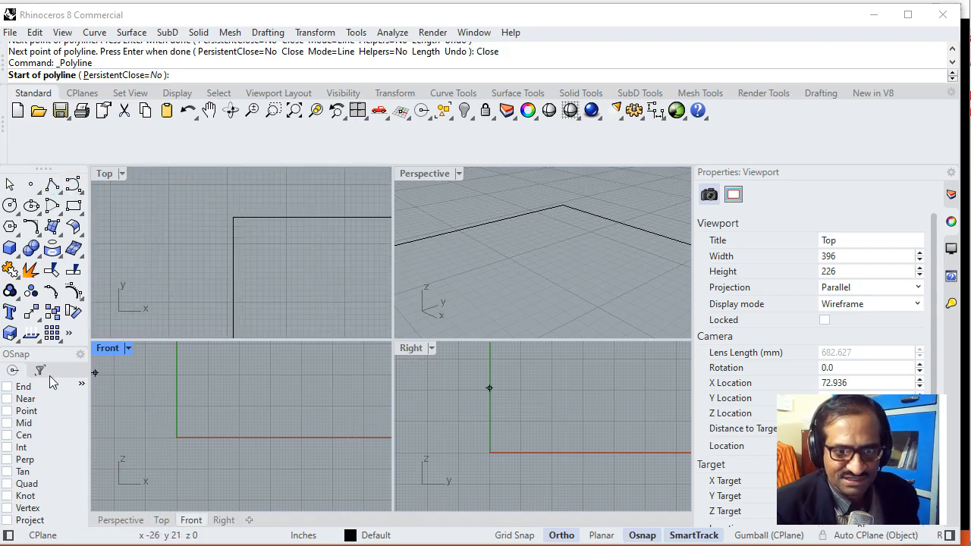
click(21, 389)
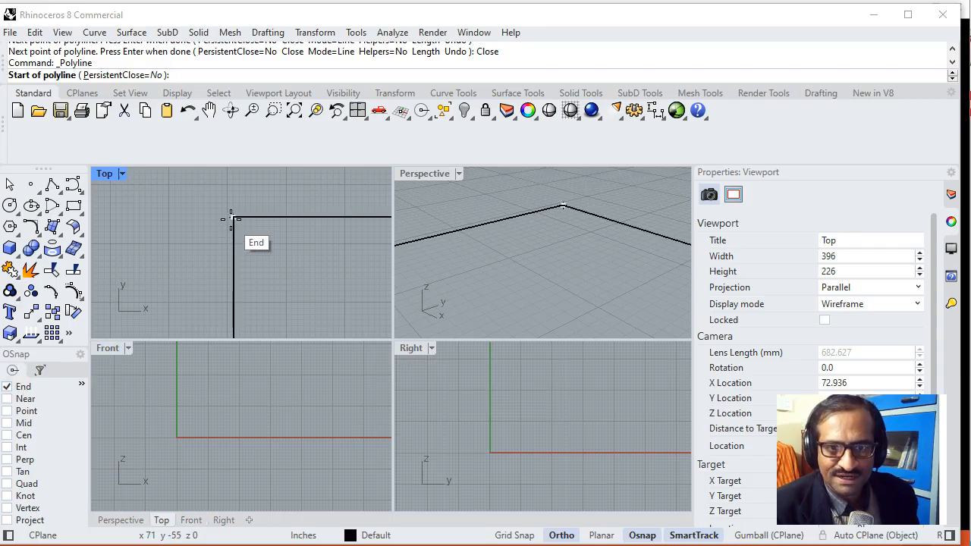
click(232, 219)
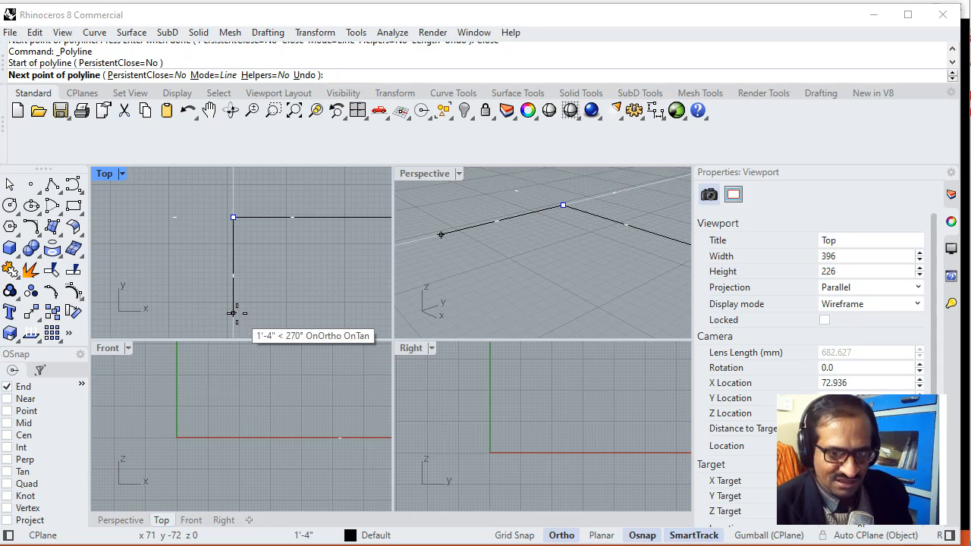
text(6)
key(Return)
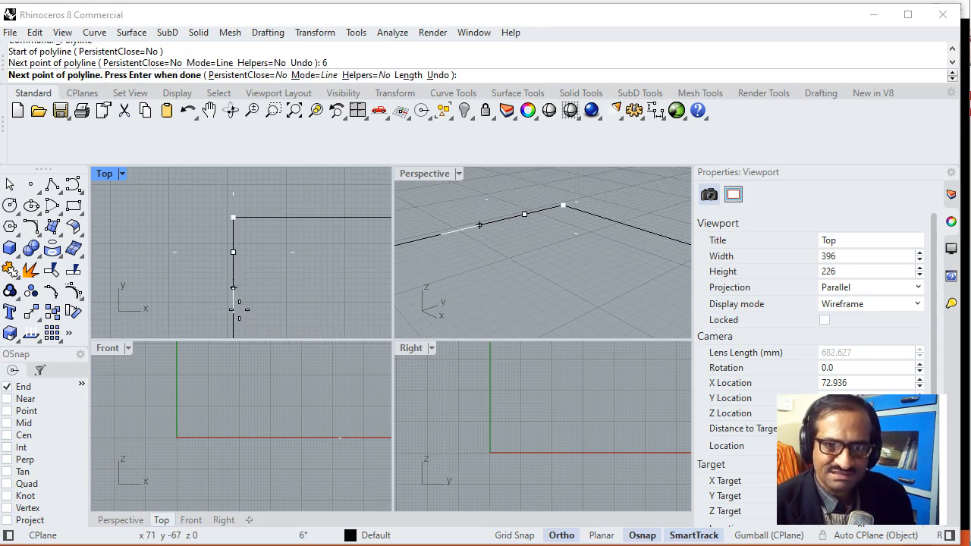
click(233, 301)
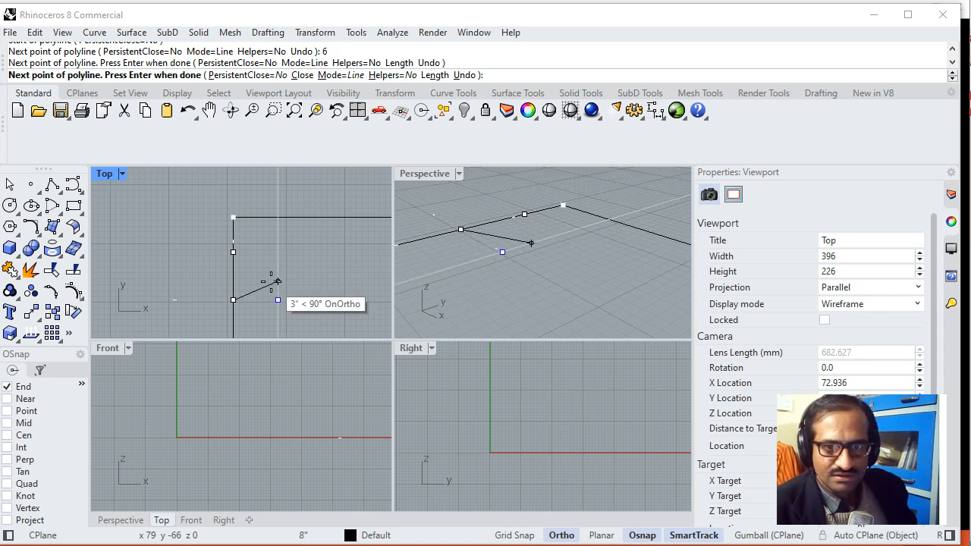
key(ctrl+z)
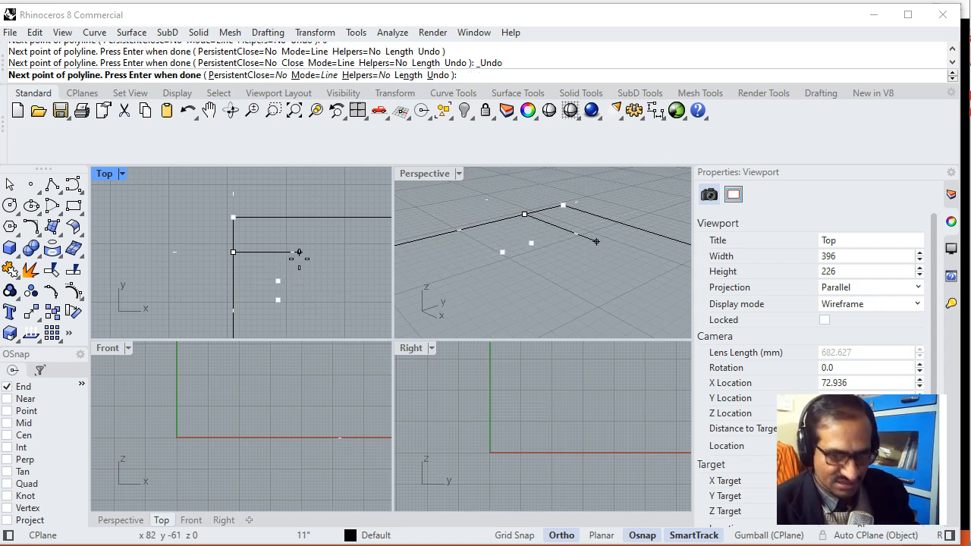
- Extend the guide polyline 6 inches to the right into the square and finish it
text(6)
key(Return)
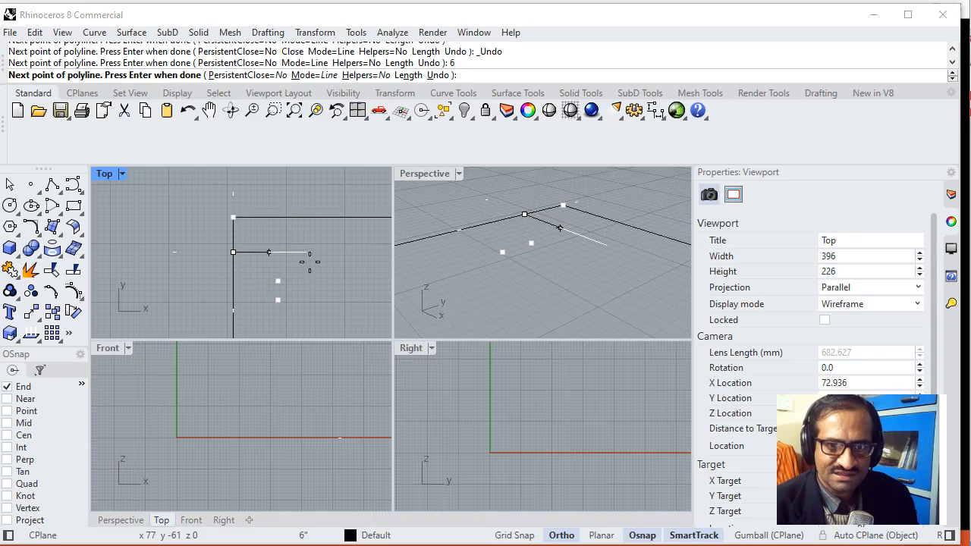
click(299, 263)
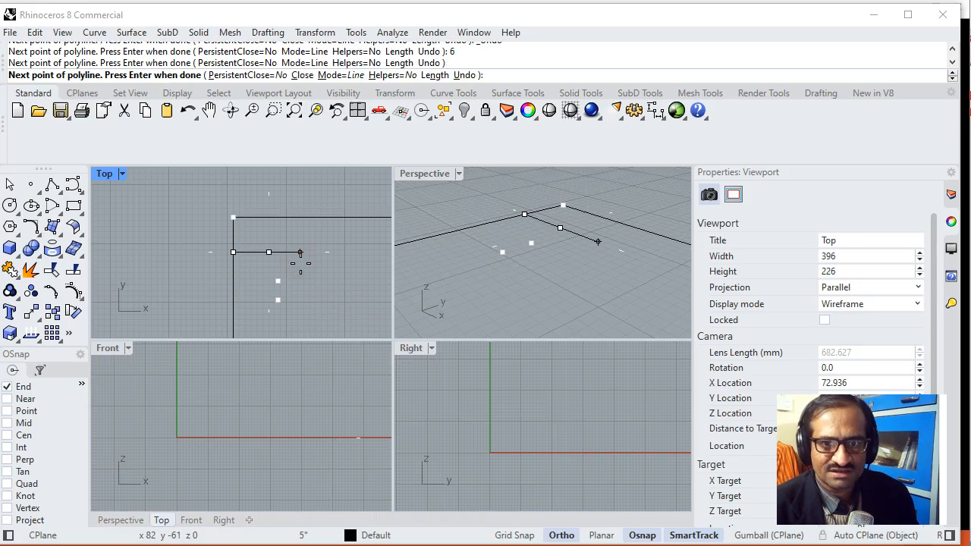
key(Return)
scroll(267, 266, down, 4)
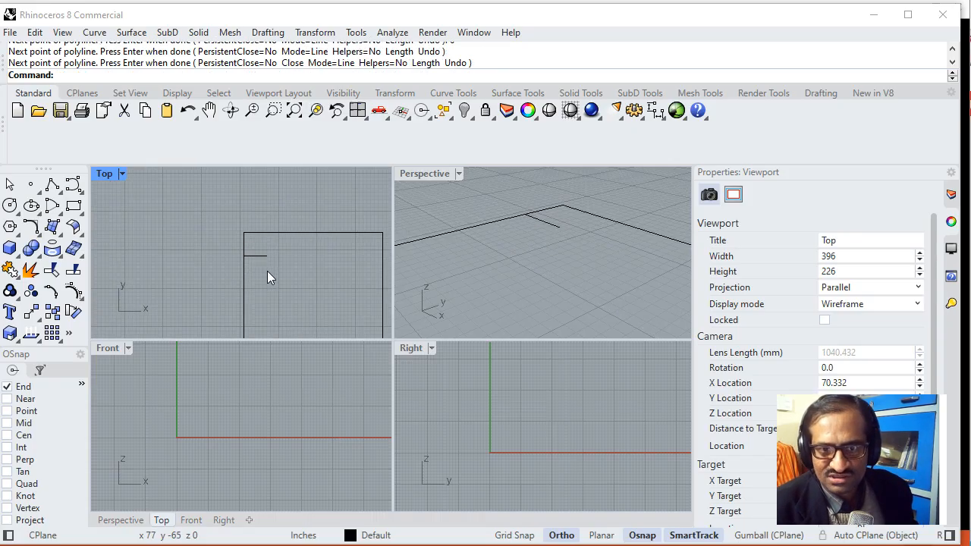
right_drag(278, 277, 263, 252)
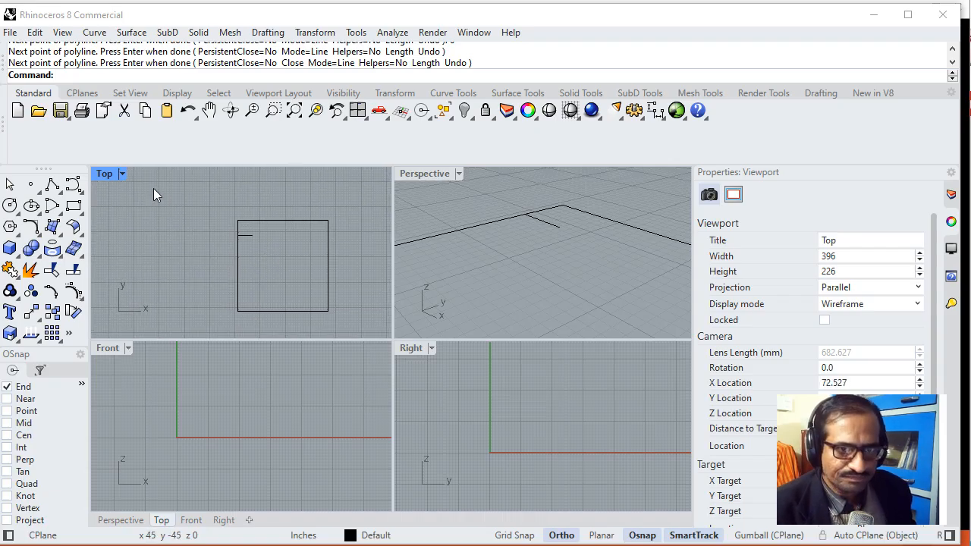
- Maximize the Top view and start an inner-square polyline at the guide's free end with a 2' edge to the right
double_click(103, 173)
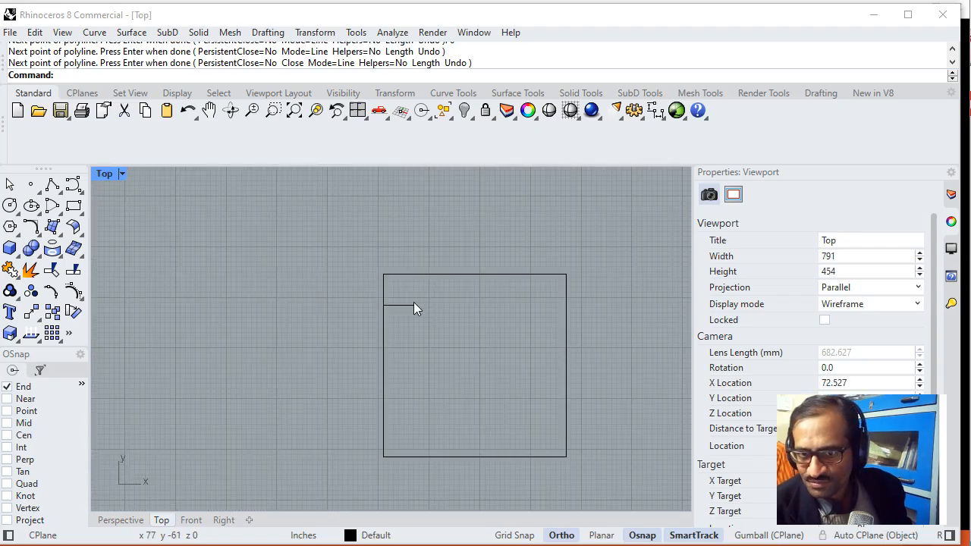
click(52, 185)
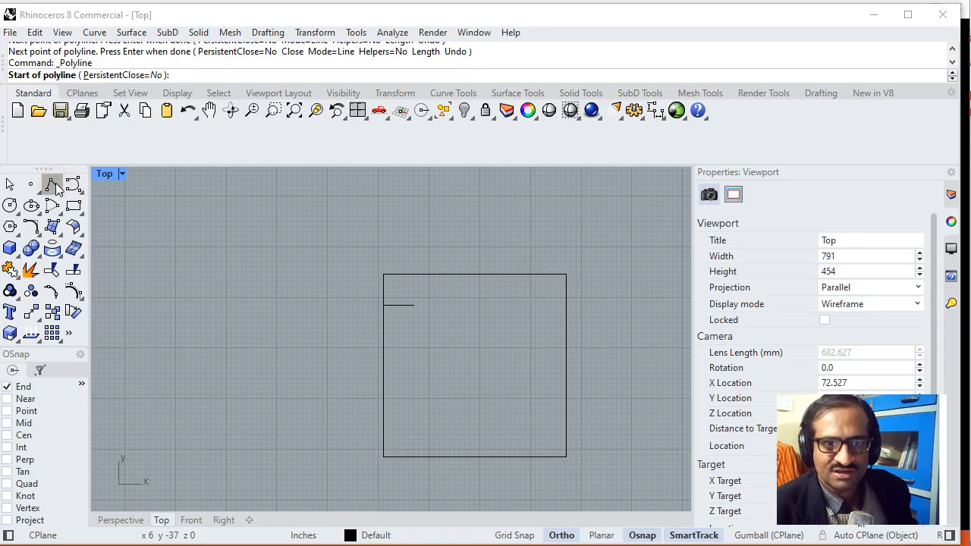
click(57, 189)
click(95, 195)
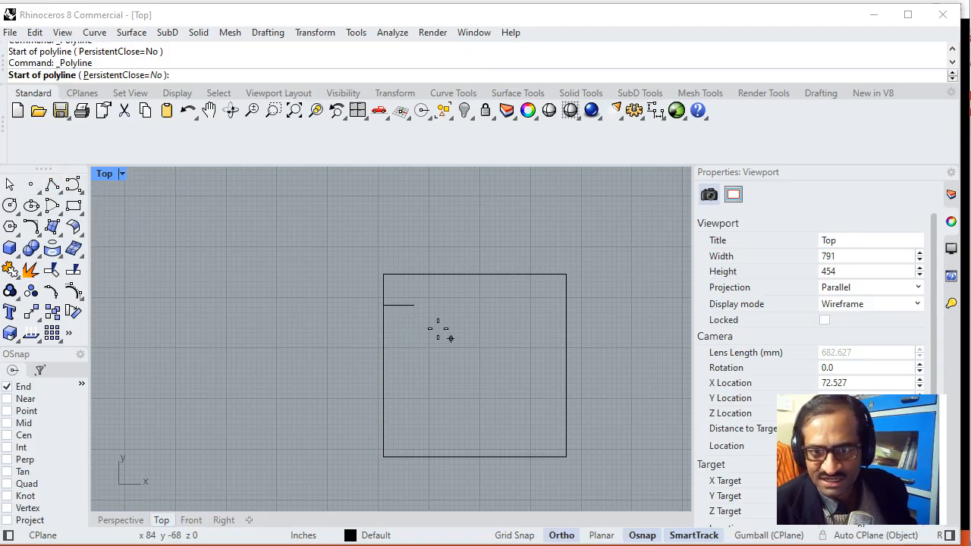
click(413, 305)
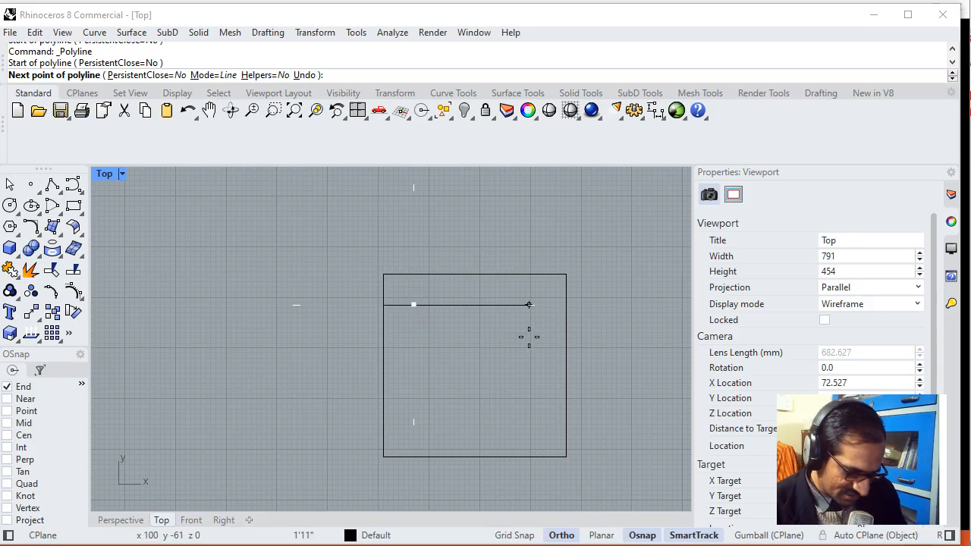
text(2')
key(Return)
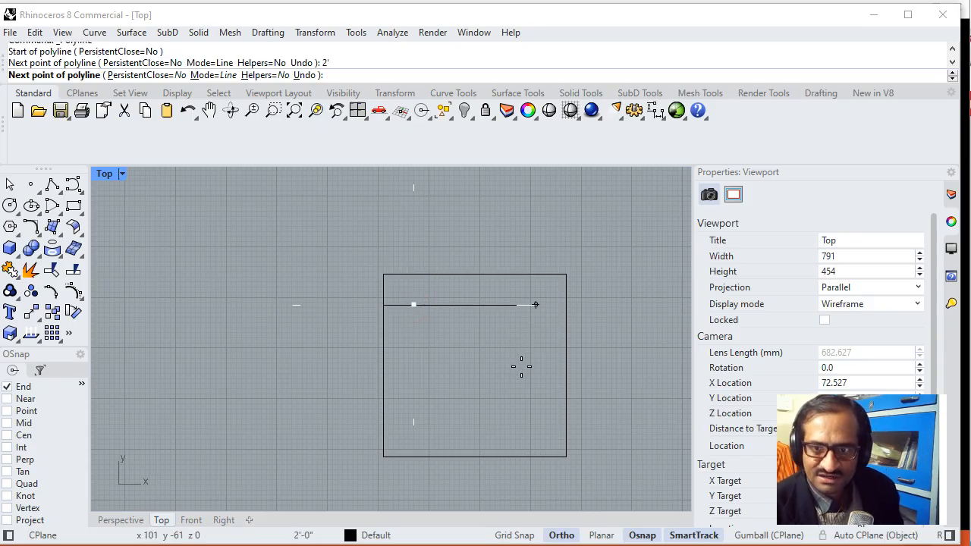
click(536, 305)
- Continue the inner-square polyline 2' downward and 2' to the left, and close it into a square
text(2')
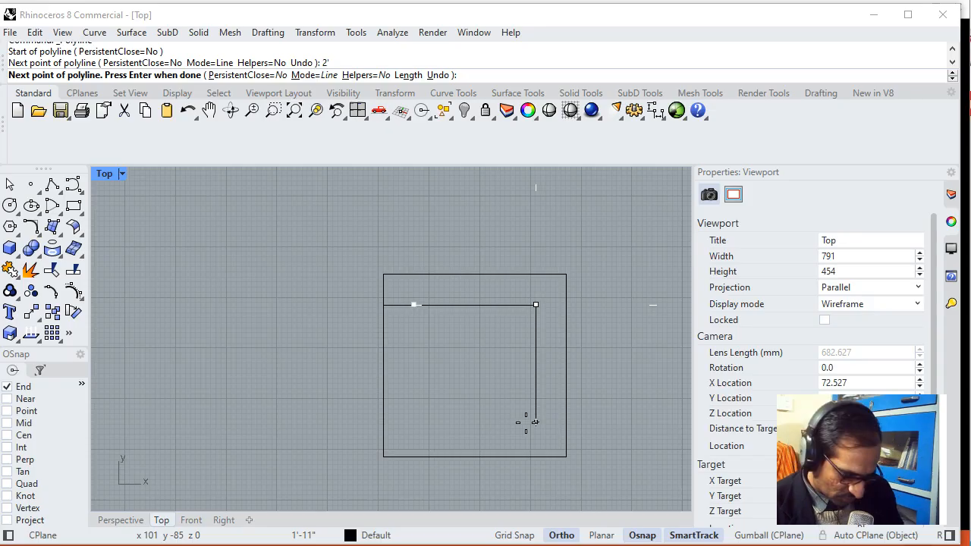
key(Return)
text(2)
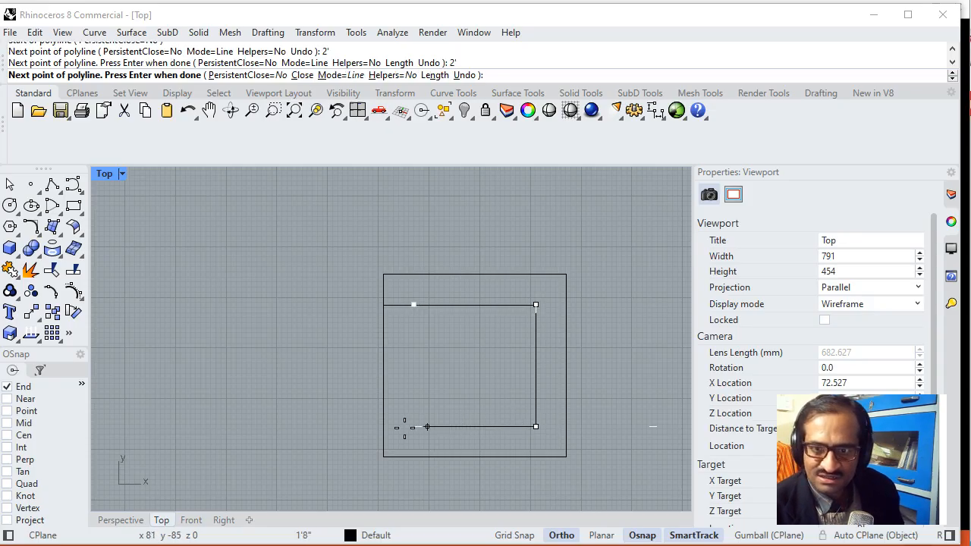
text(')
key(Return)
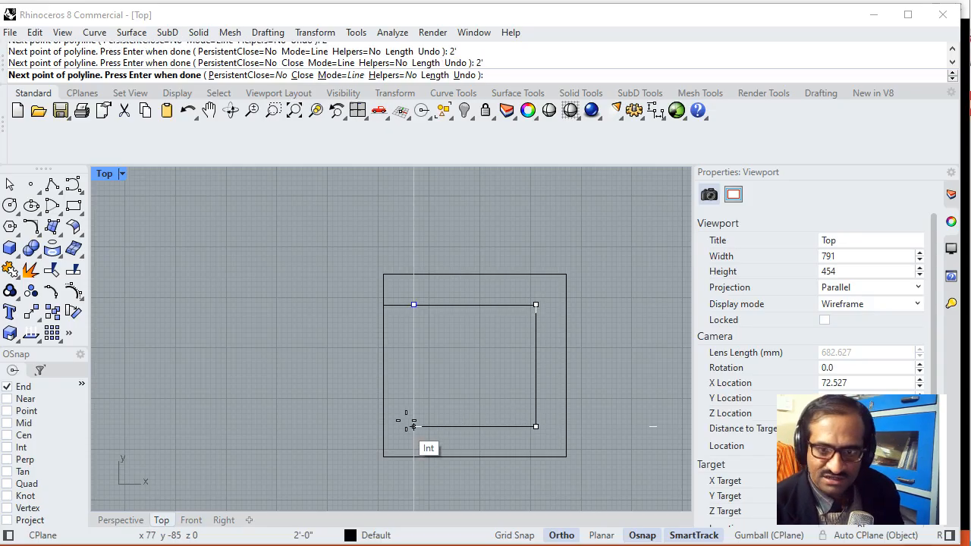
click(302, 75)
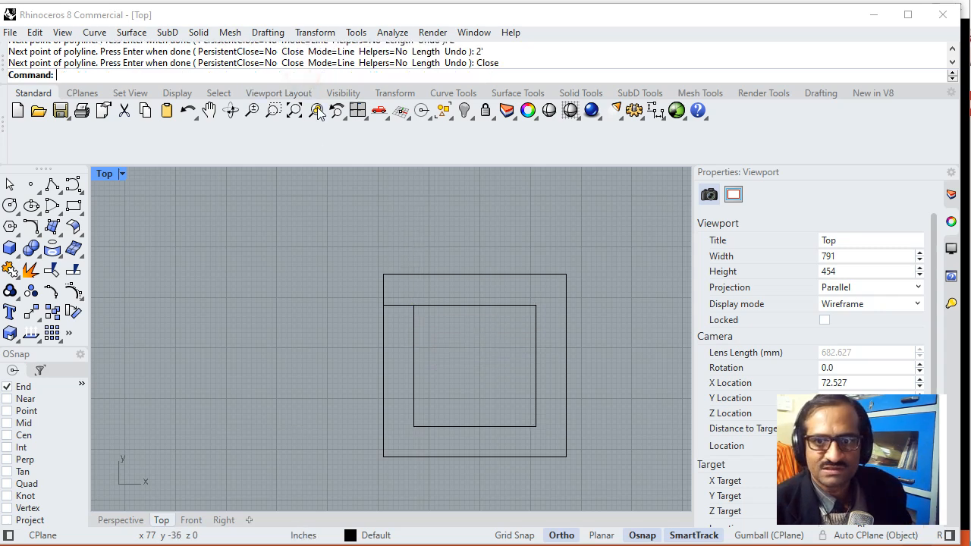
- Delete the 6-inch guide polyline between the outer and inner squares
click(399, 306)
key(Delete)
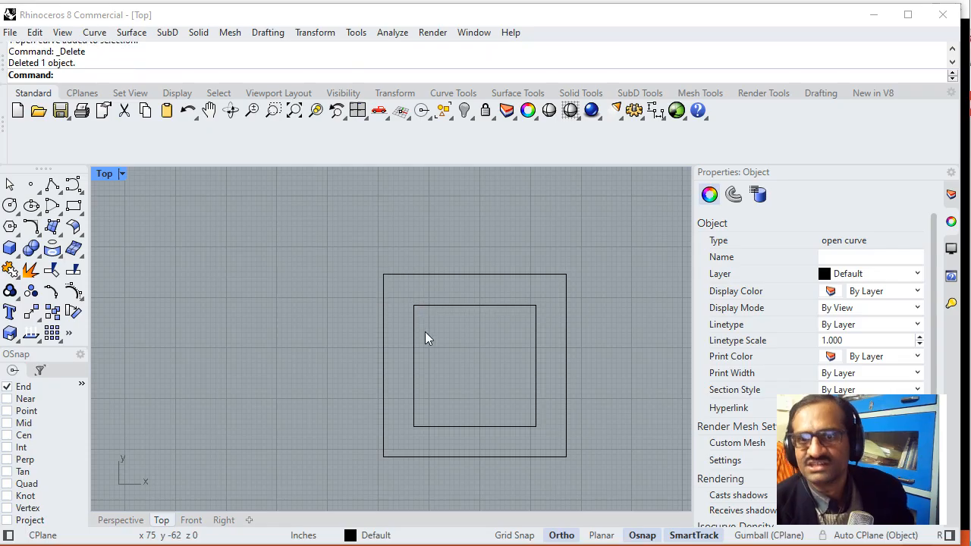
scroll(445, 365, up, 3)
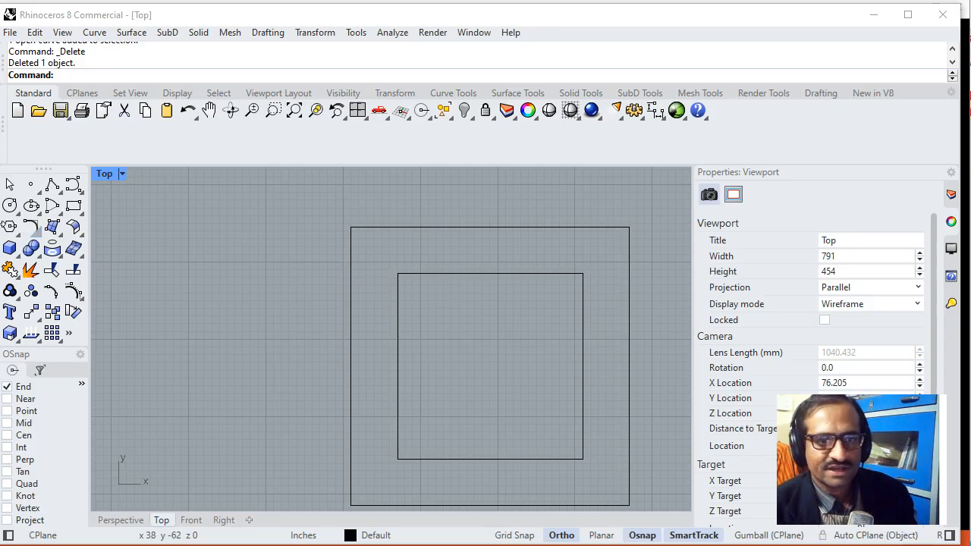
- Consult the Product Plan slide for the leg dimensions and start a polyline at the inner square's upper-left corner
key(alt+Tab)
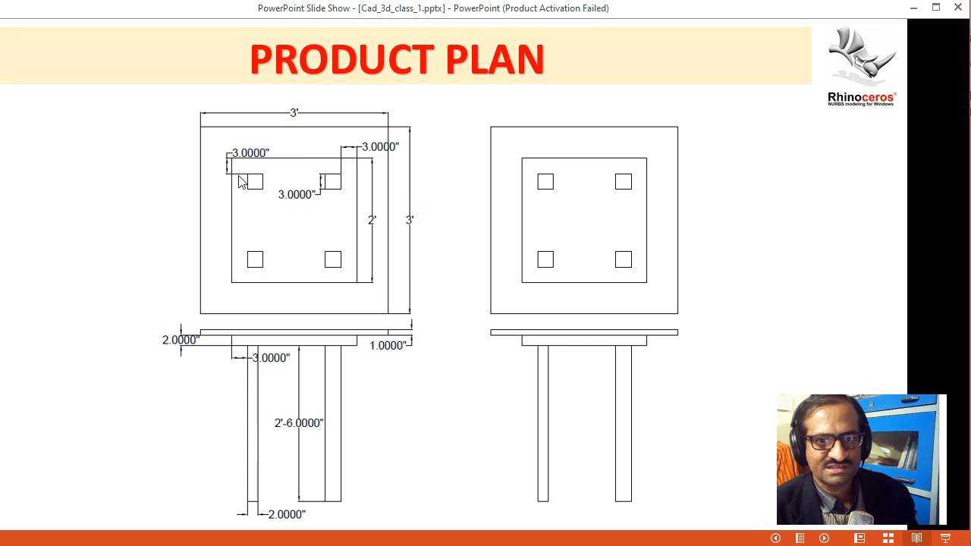
key(alt+Tab)
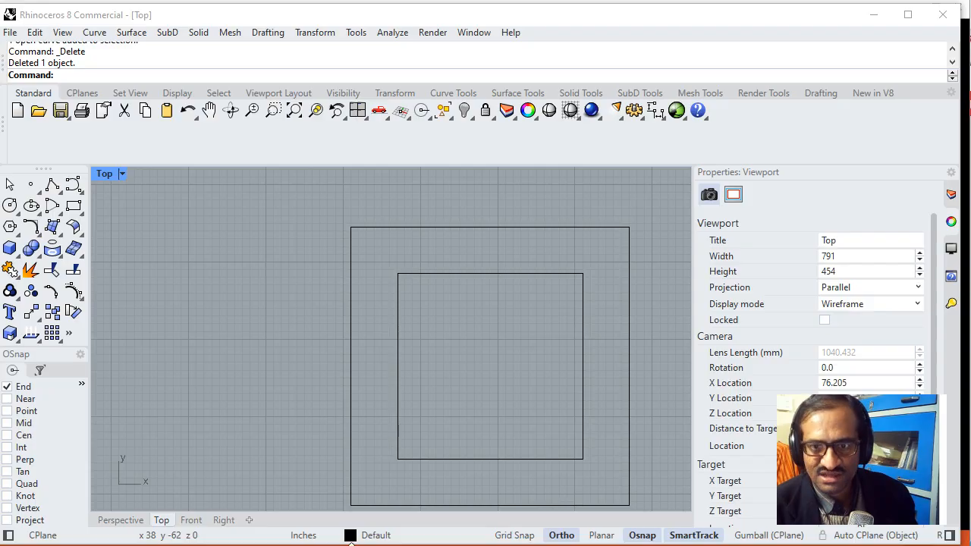
click(51, 183)
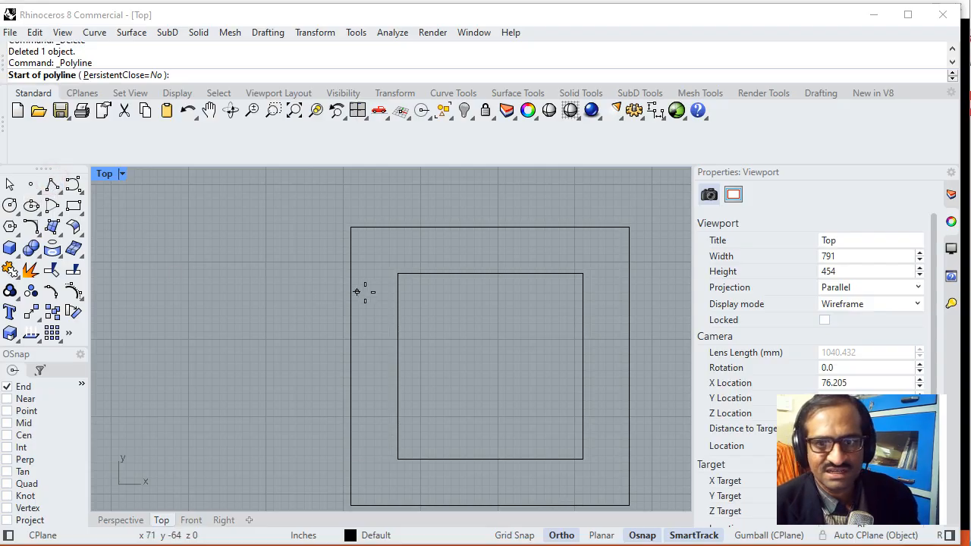
click(397, 273)
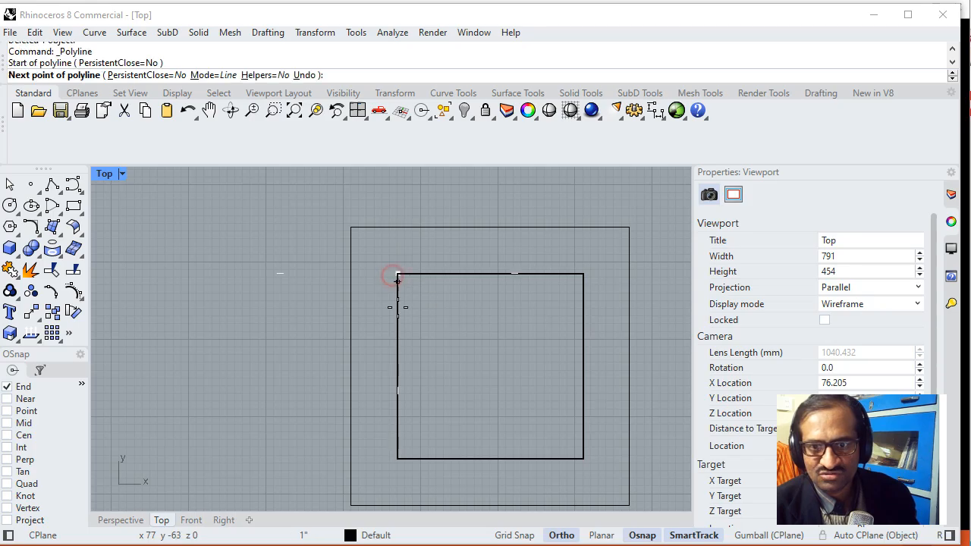
text(3)
key(Return)
click(396, 328)
click(397, 329)
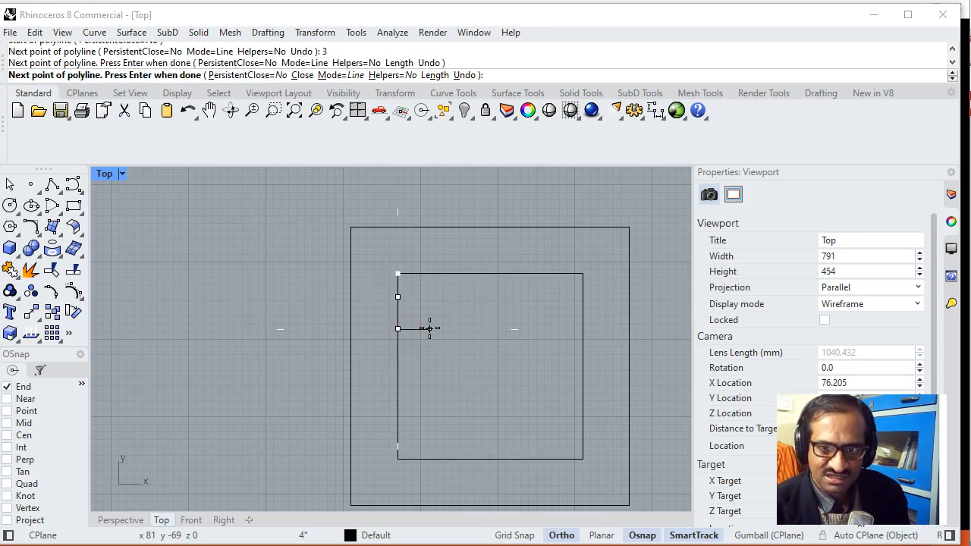
key(ctrl+z)
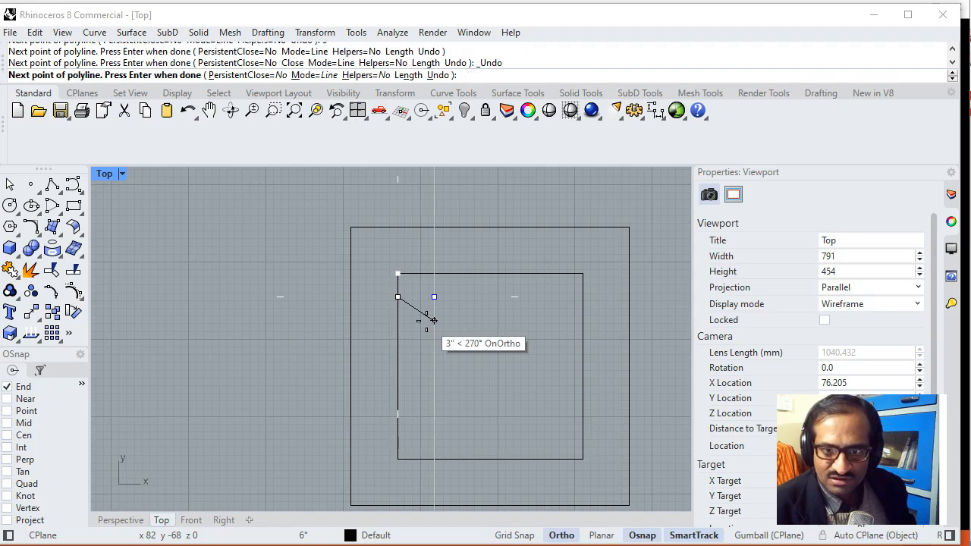
text(3')
key(Return)
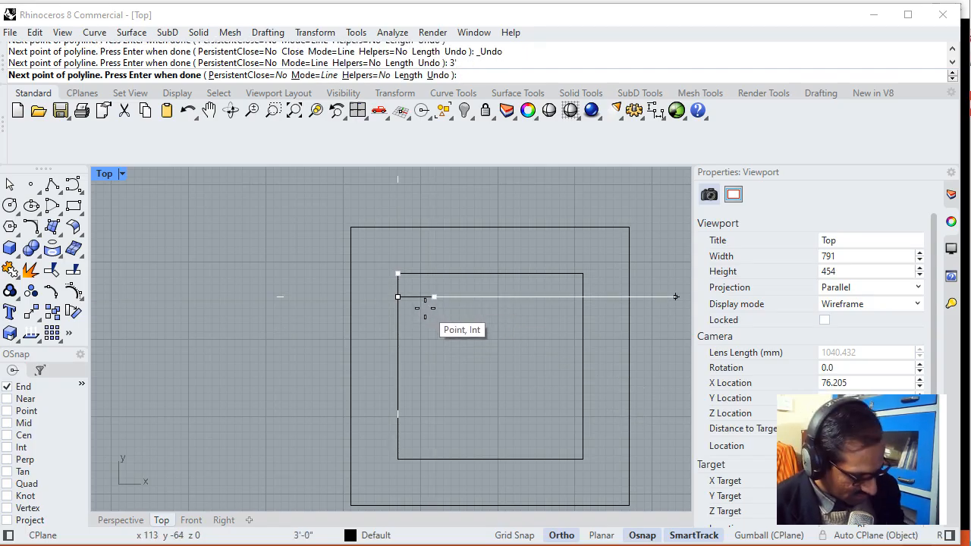
key(ctrl+z)
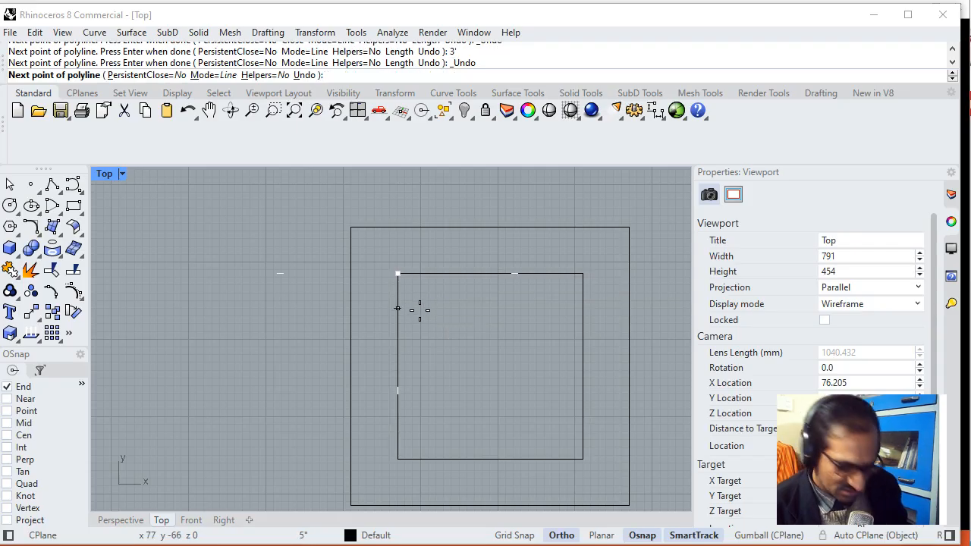
- Draw the guide polyline 3 inches down the inner square's left edge and 3 inches to the right, and finish it
text(3)
key(Return)
click(421, 315)
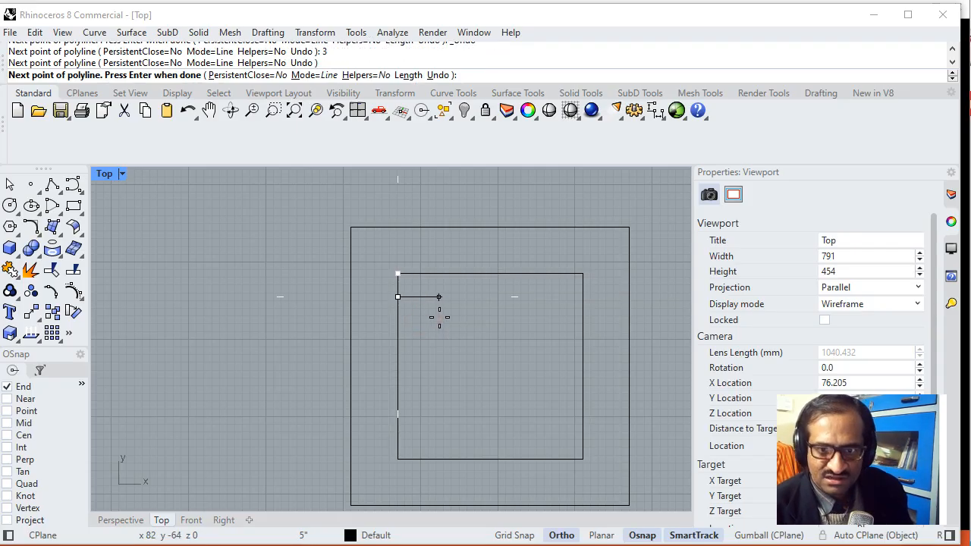
key(Return)
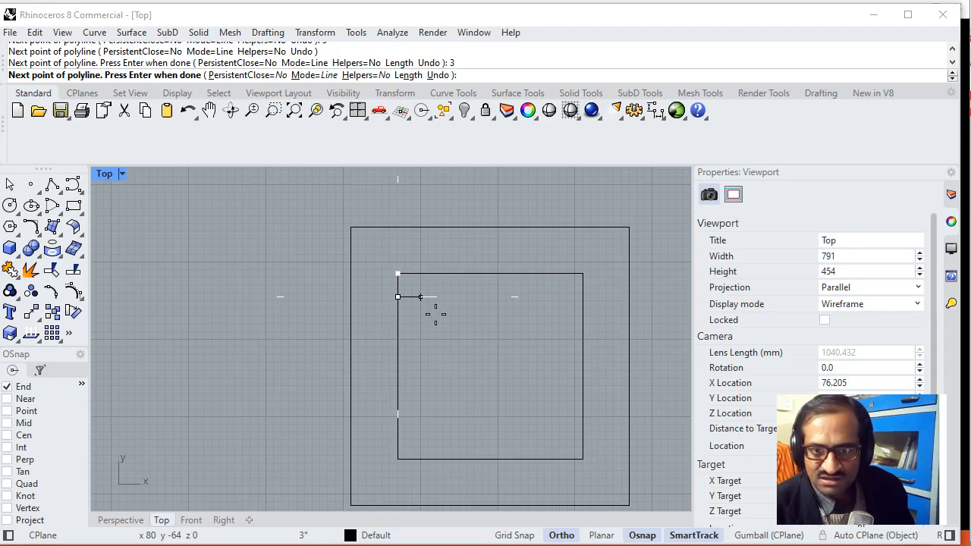
click(435, 314)
key(Return)
scroll(422, 296, up, 2)
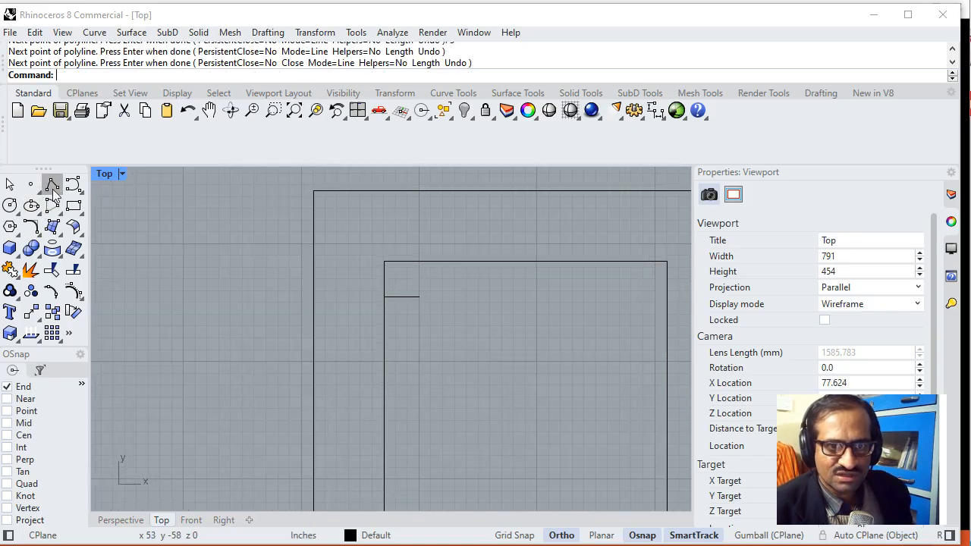
- Draw a closed 3-inch polyline square from the guide's free end, going right, down and left, as the upper-left leg outline
click(54, 188)
click(417, 296)
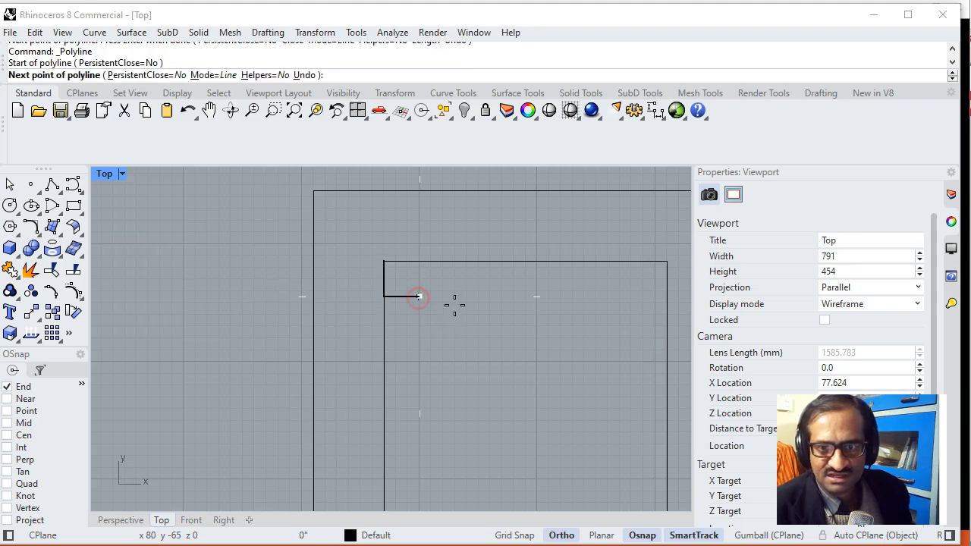
text(3)
key(Return)
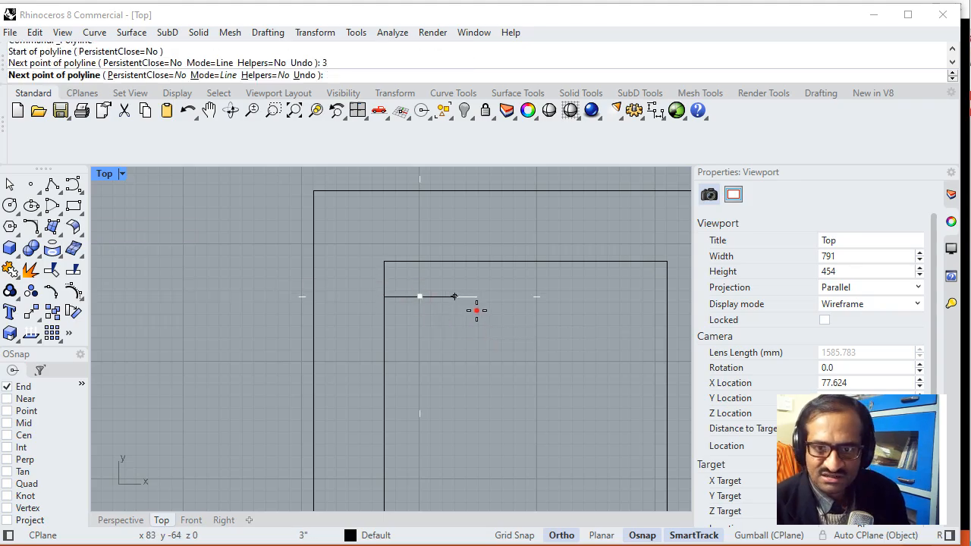
click(474, 309)
text(3)
key(Return)
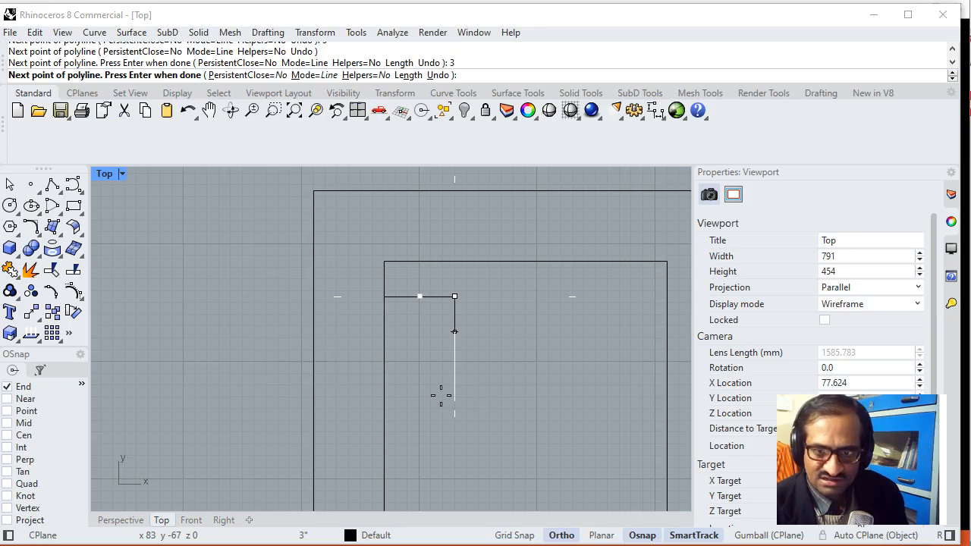
click(440, 394)
text(3)
key(Return)
click(400, 351)
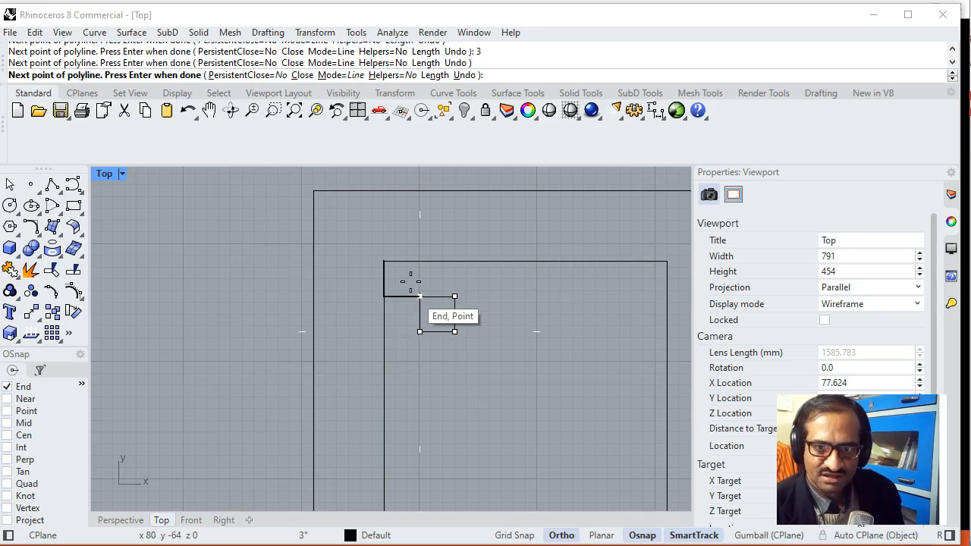
click(282, 75)
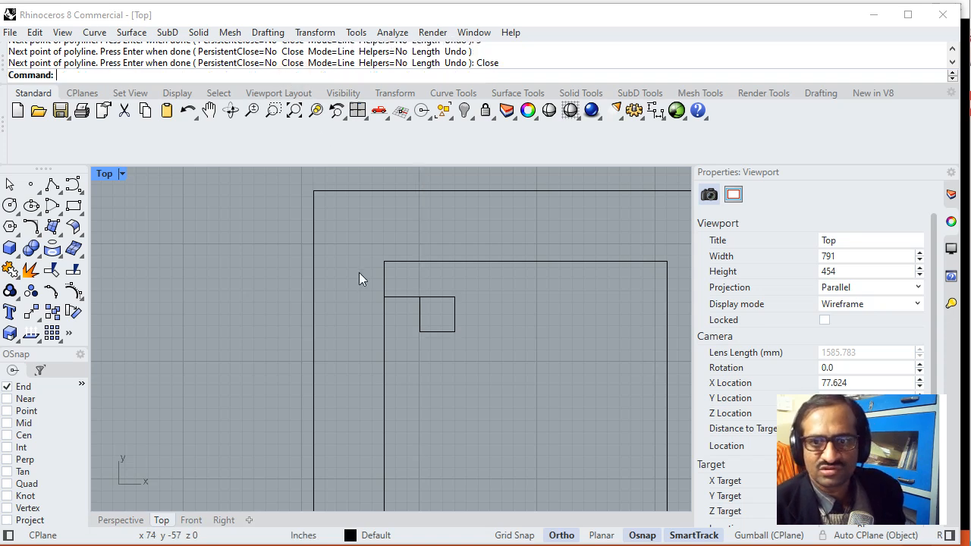
- Delete the 3-inch guide polyline leading to the upper-left leg square
click(403, 296)
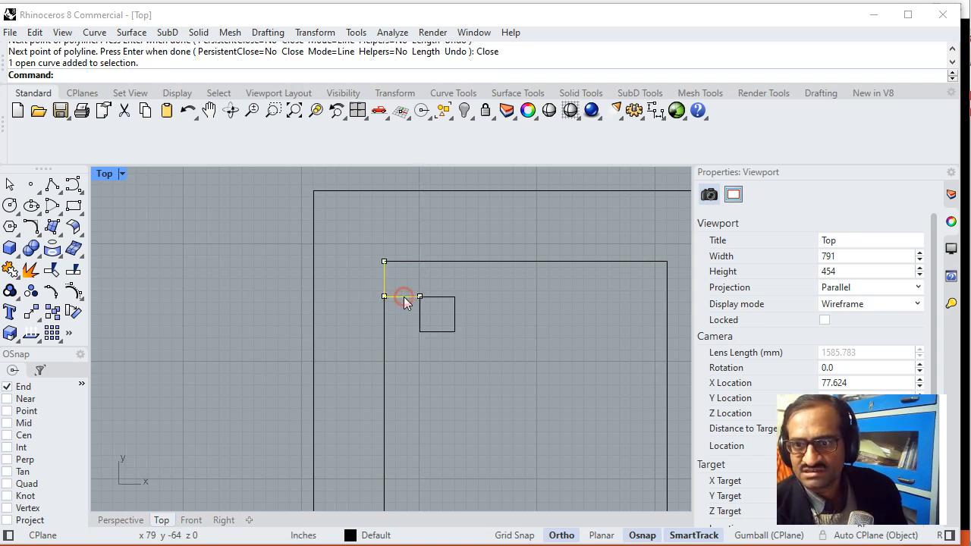
key(Delete)
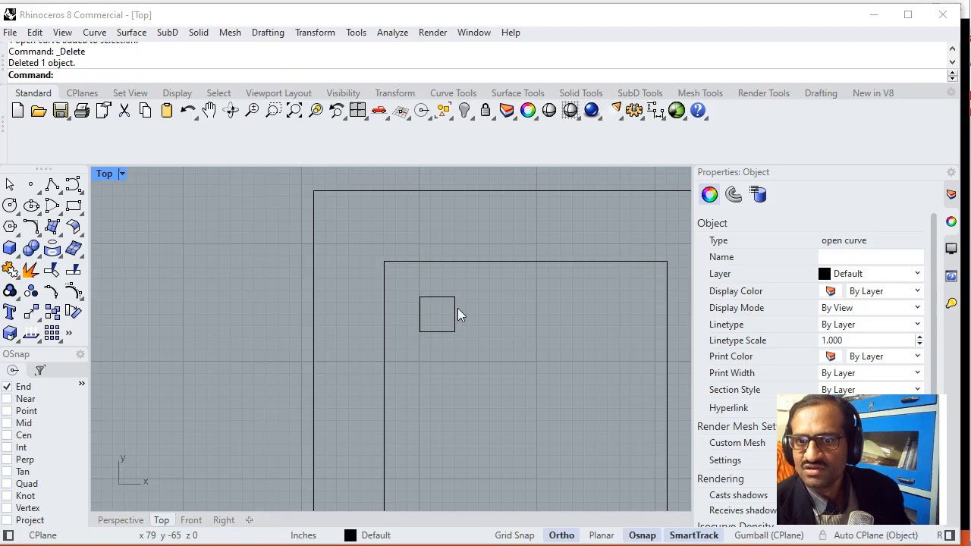
scroll(489, 322, down, 4)
scroll(490, 332, up, 2)
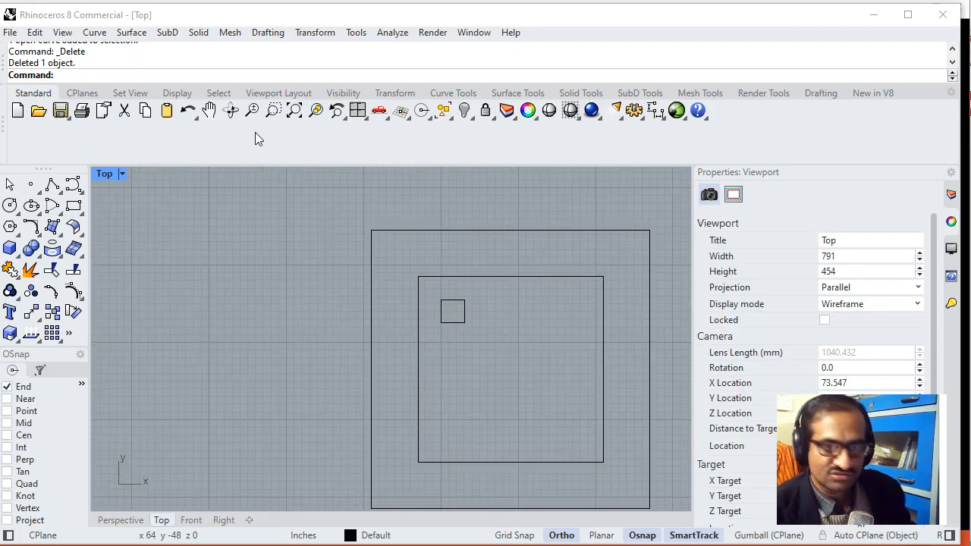
- Draw a guide polyline from the inner square's upper-right corner, 3 inches down and 3 inches to the left, and finish it
click(51, 184)
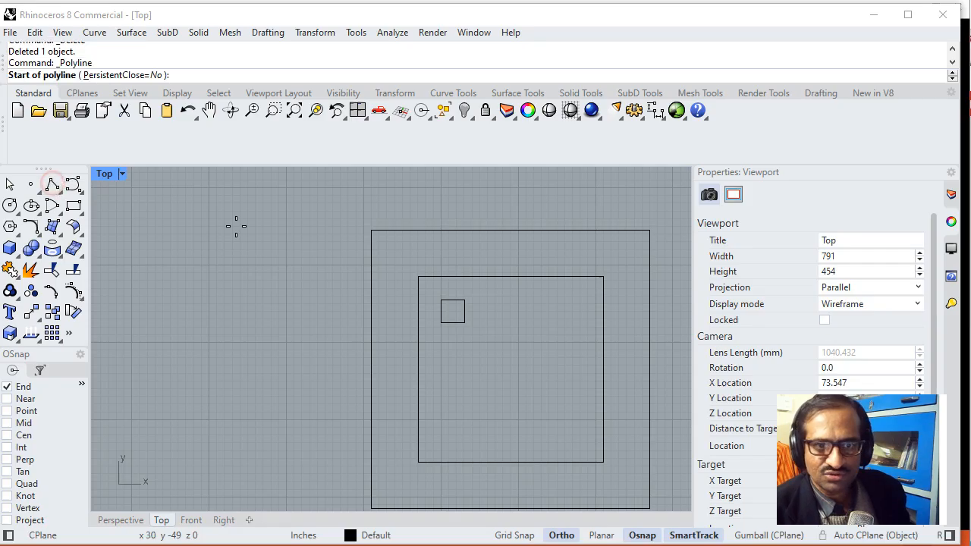
click(603, 277)
text(3)
key(Return)
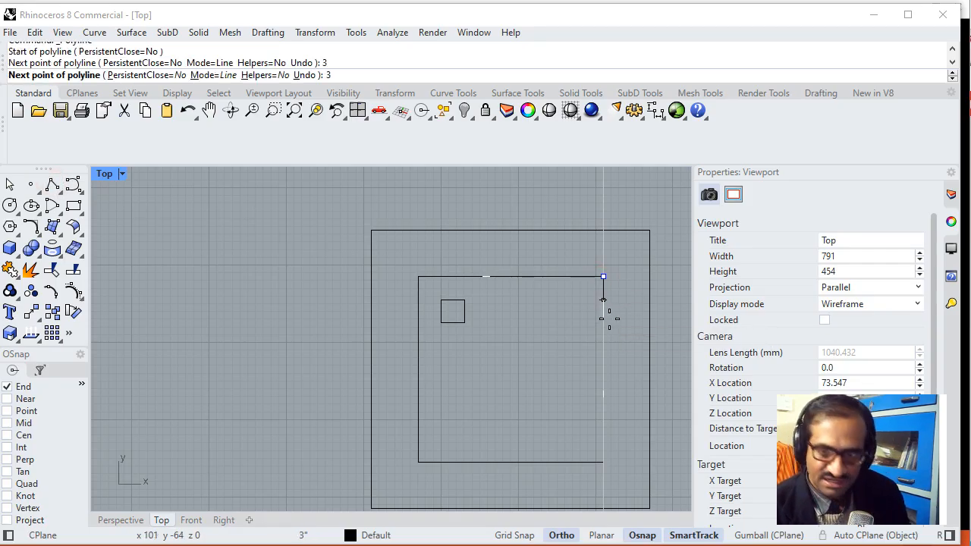
click(603, 299)
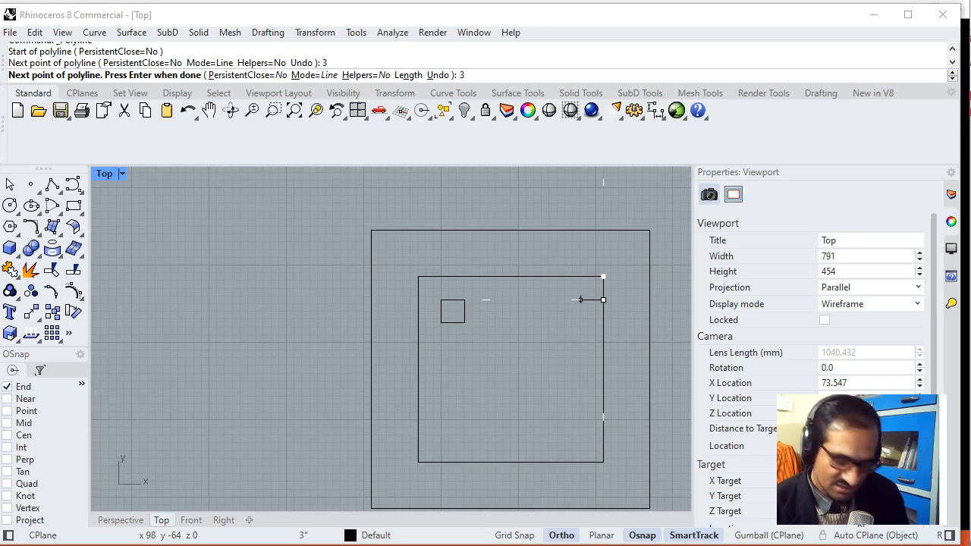
text(3)
key(Return)
click(572, 322)
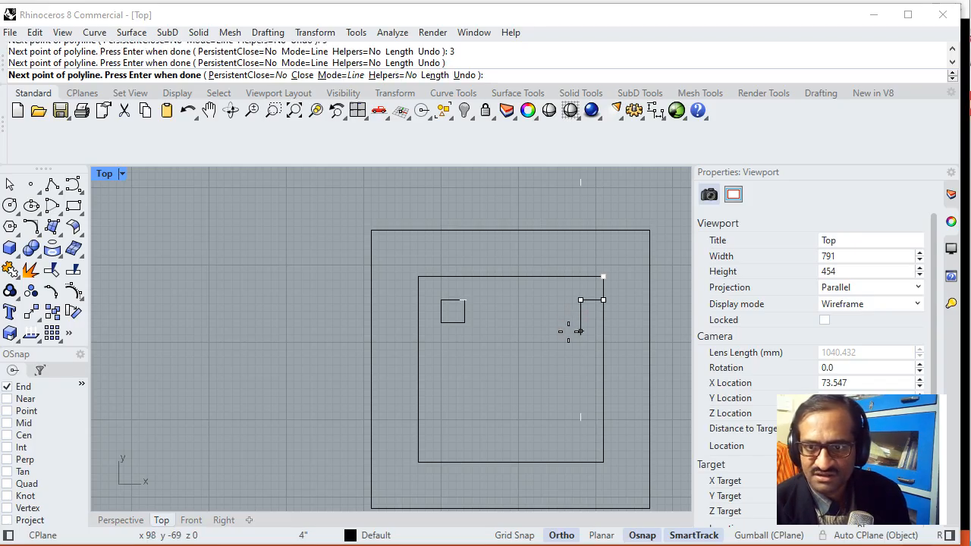
key(Return)
- Draw a guide polyline from the inner square's lower-left corner, 3 inches up and 3 inches to the right, and finish it
key(Return)
click(418, 462)
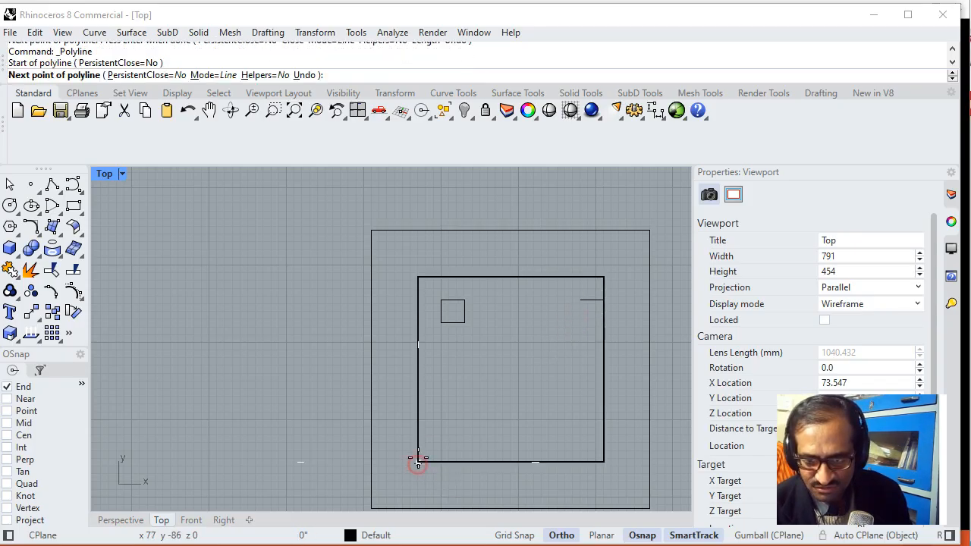
key(Return)
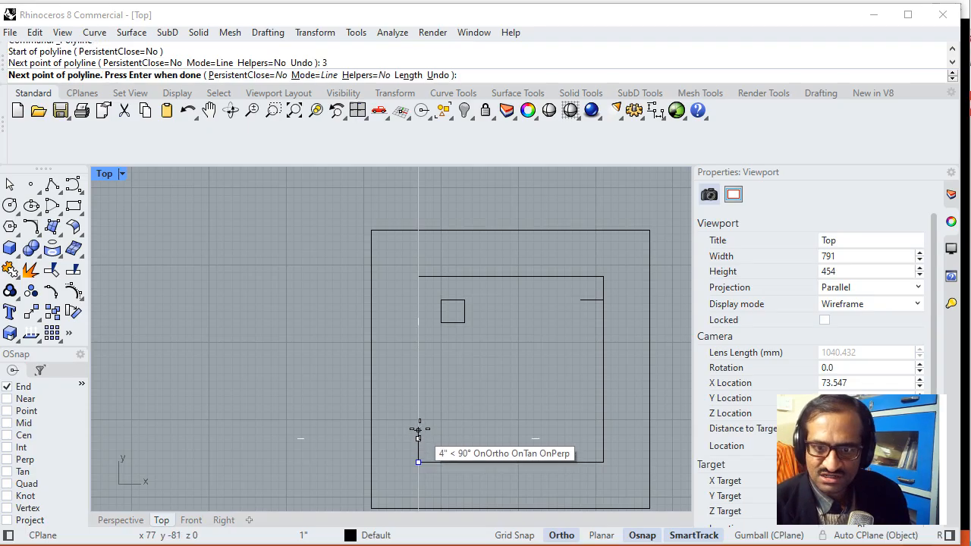
key(ctrl+z)
text(3)
key(Return)
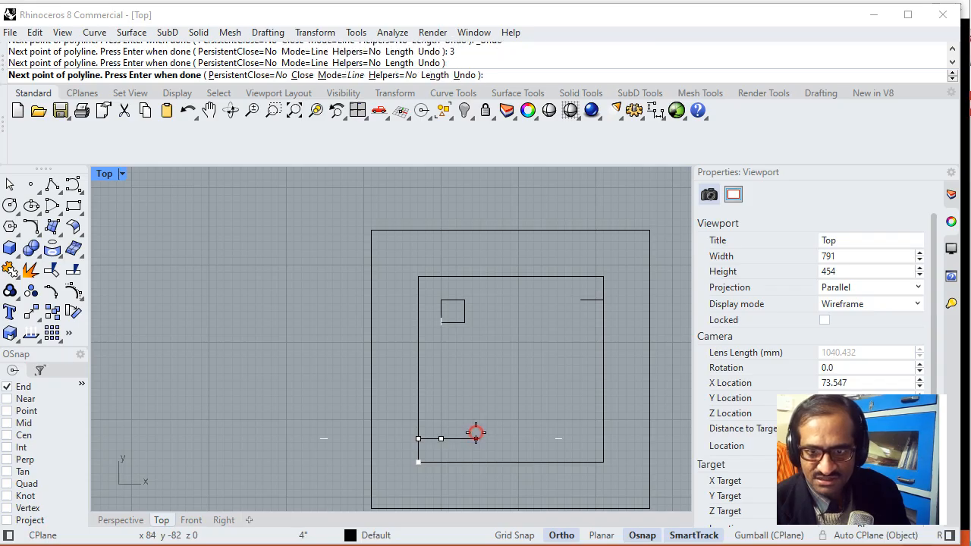
key(Return)
- Draw a guide polyline from the inner square's lower-right corner, 3 inches up and 3 inches to the left, and finish it
key(Return)
click(602, 461)
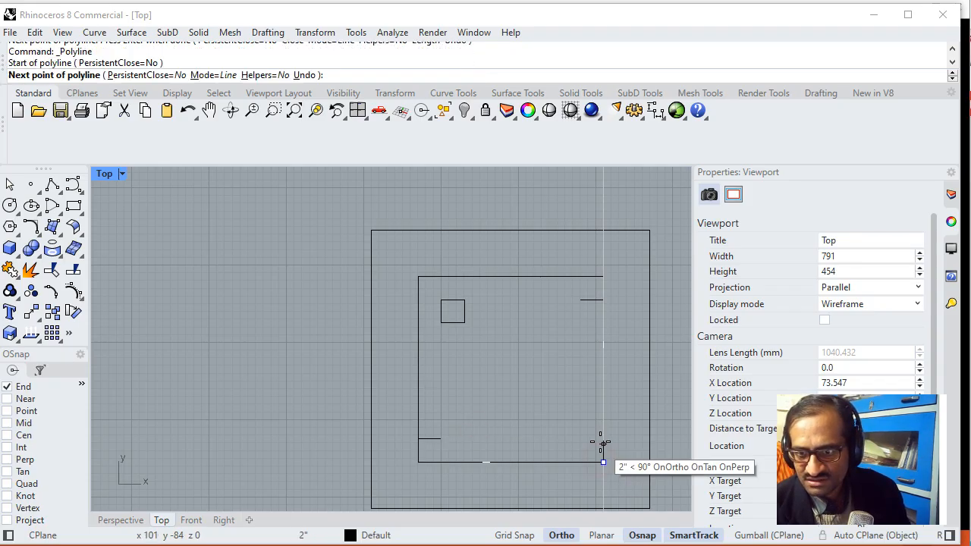
text(3)
key(Return)
click(603, 433)
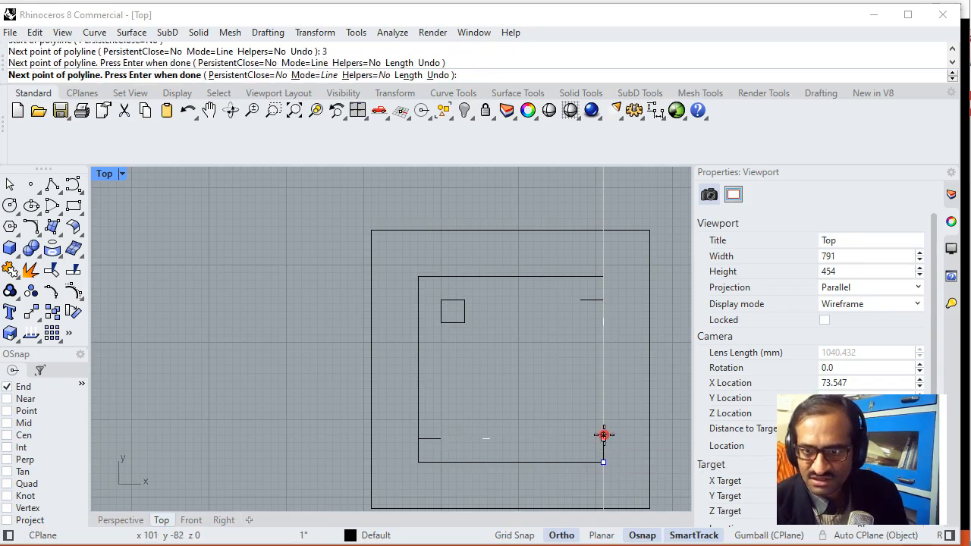
key(ctrl+z)
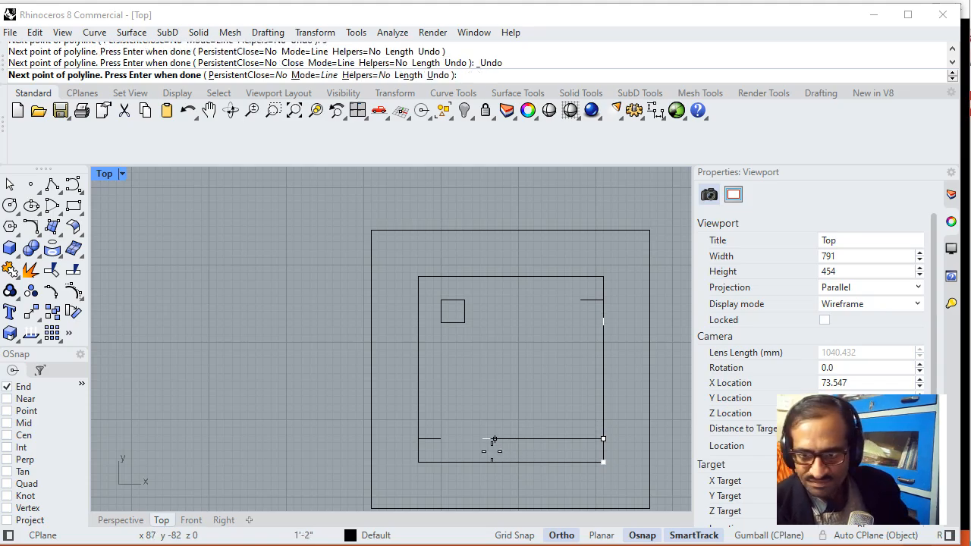
text(3)
key(Return)
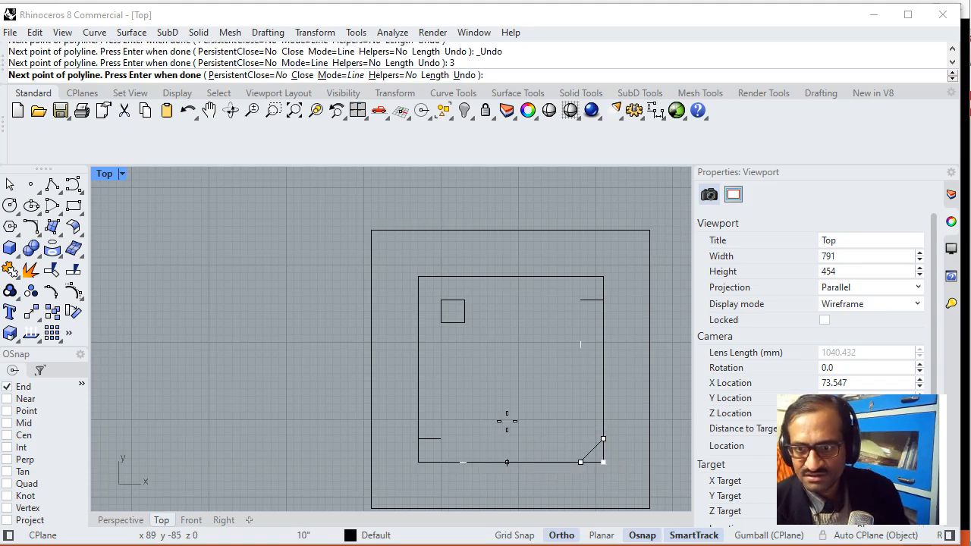
key(ctrl+z)
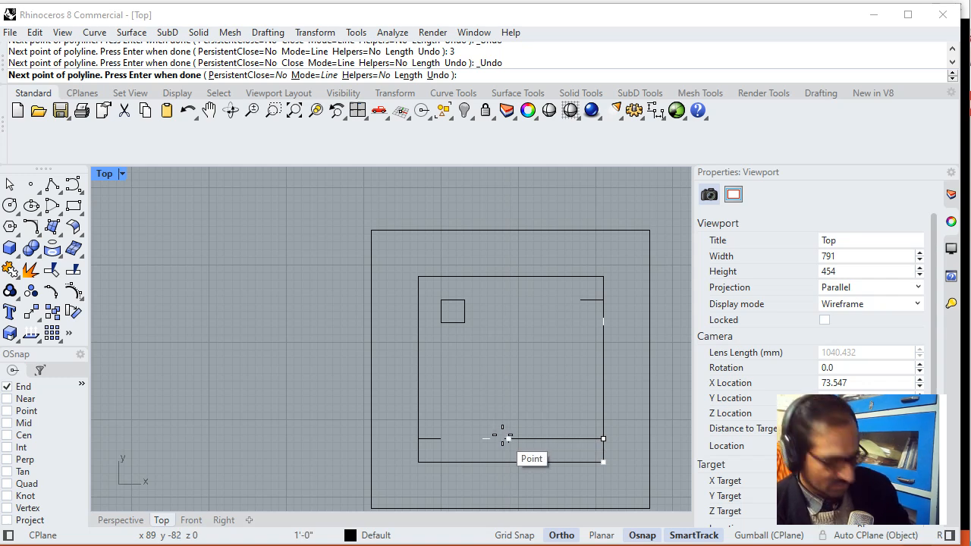
text(3)
key(Return)
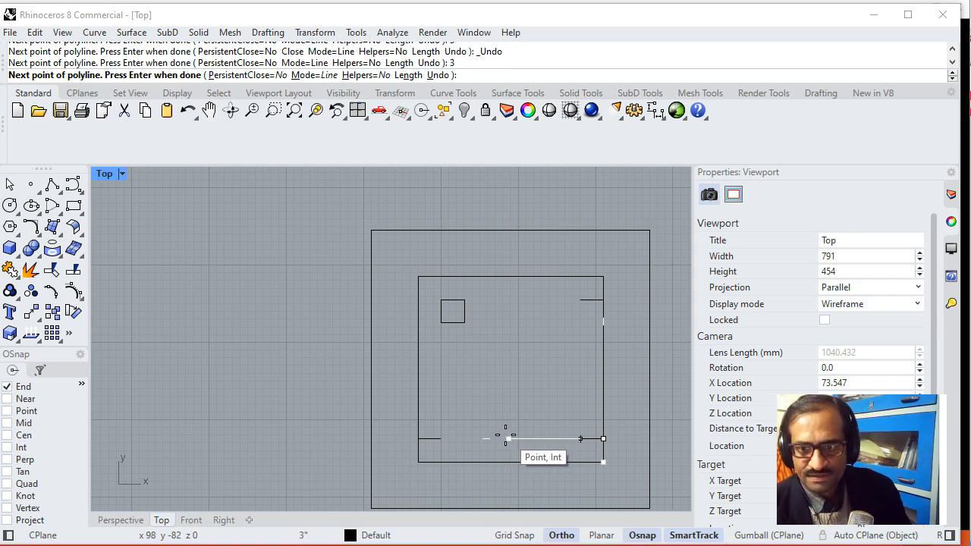
click(505, 436)
key(Return)
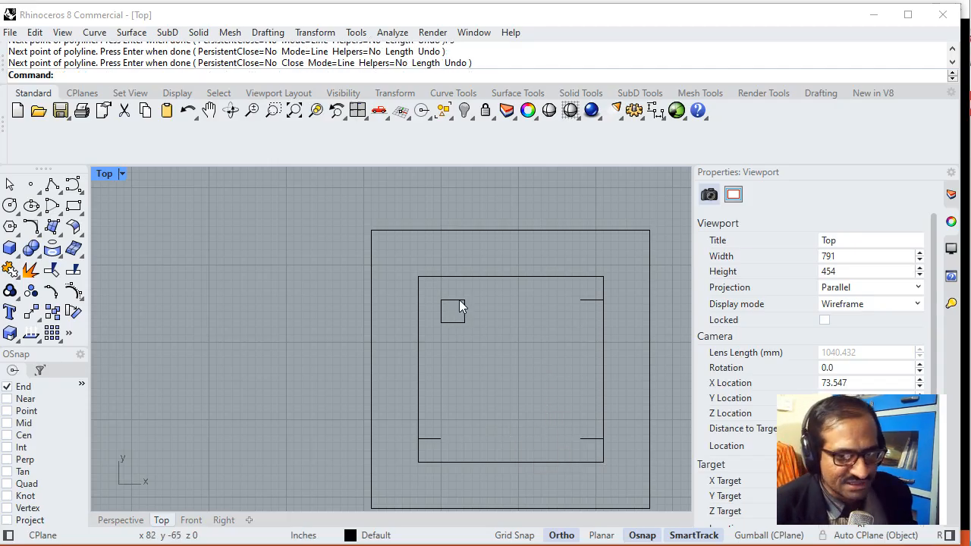
- Copy the upper-left leg square from its upper-right corner to the free end of the upper-right guide
scroll(458, 297, up, 3)
right_drag(508, 343, 397, 289)
text(Copy)
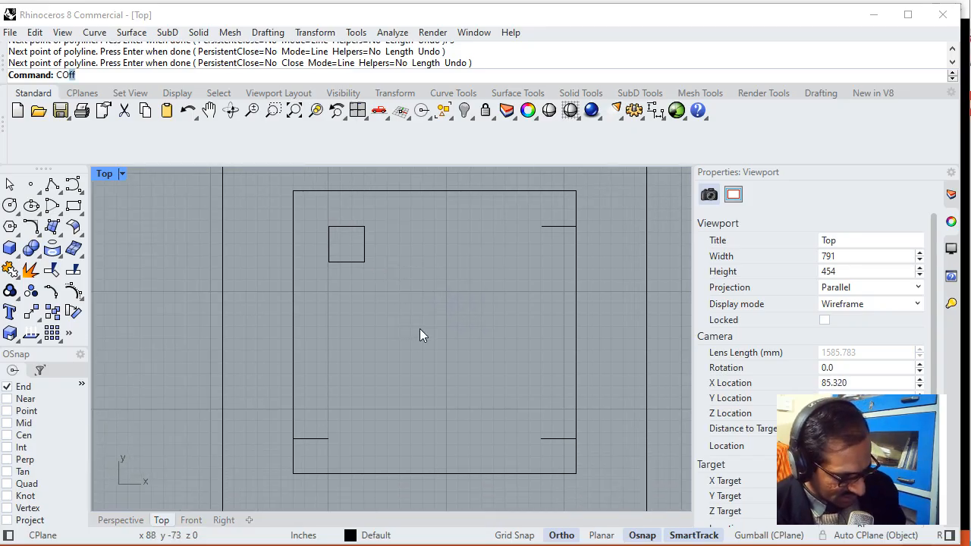
key(Return)
drag(319, 217, 381, 286)
key(Return)
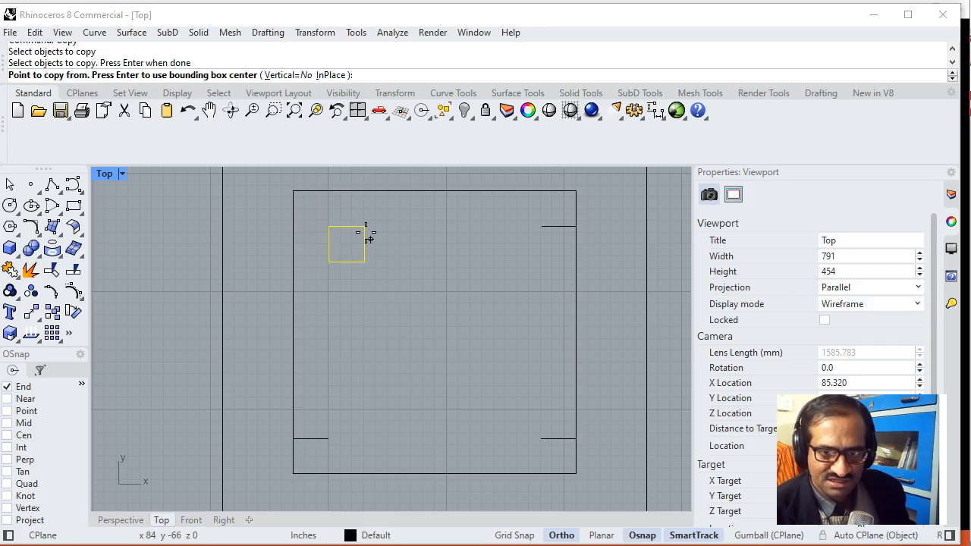
click(364, 226)
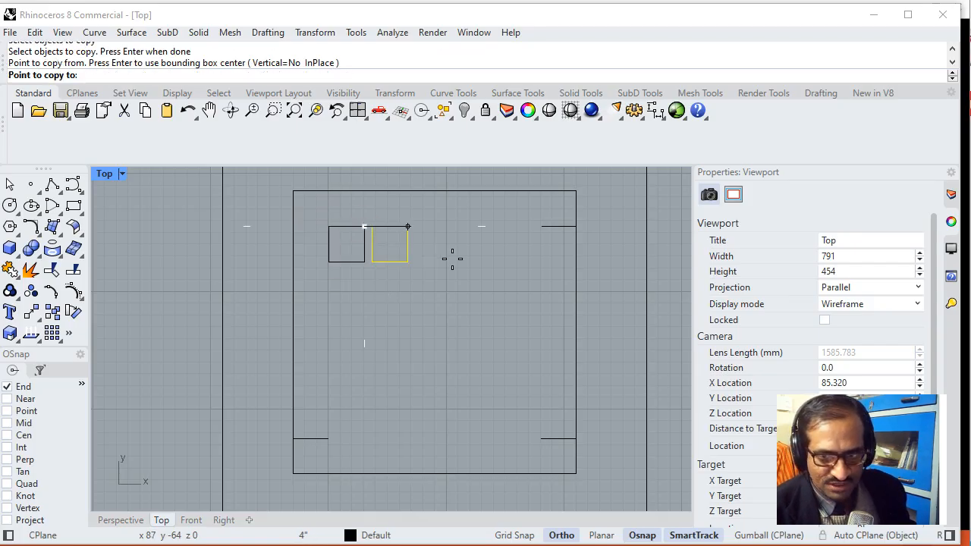
click(539, 226)
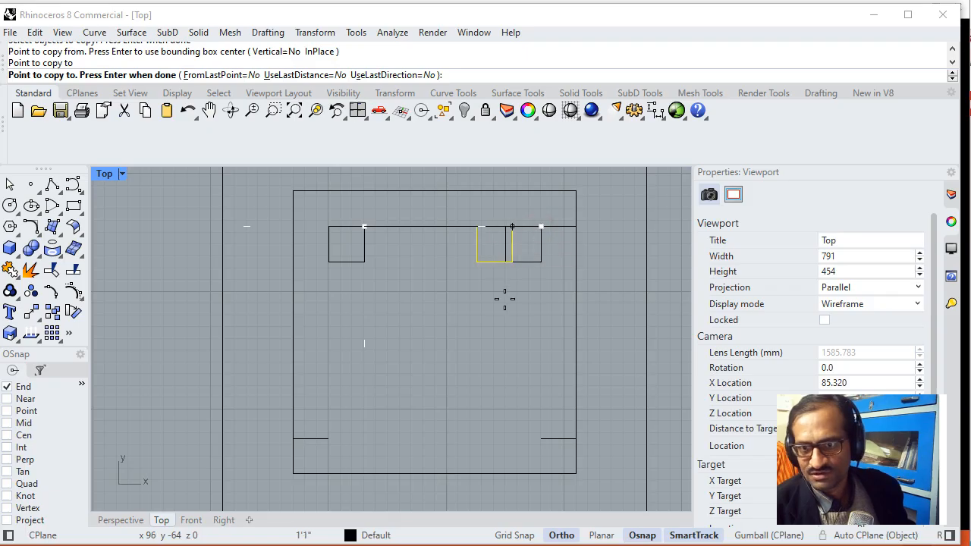
key(Return)
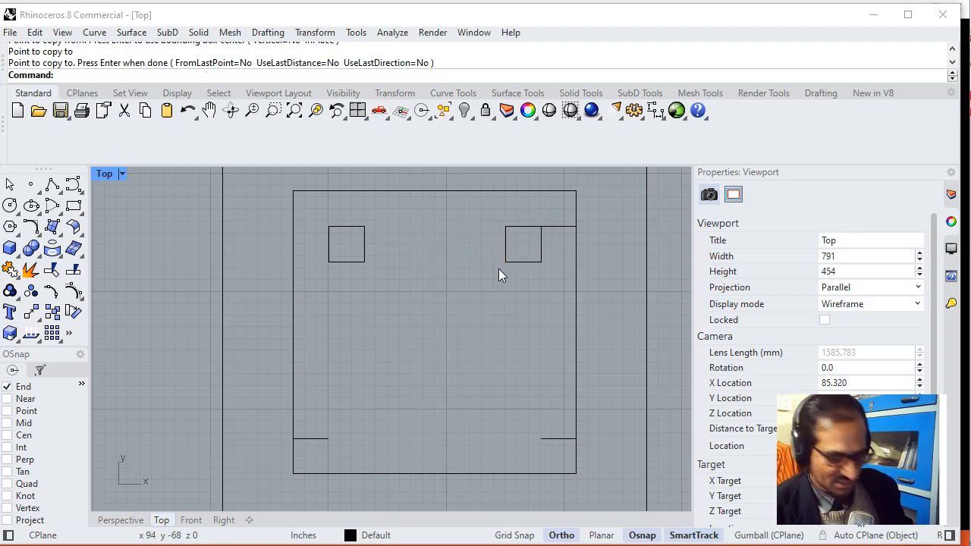
- Copy the upper-right leg square from its lower-right corner to the free end of the lower-right guide
text(Cop)
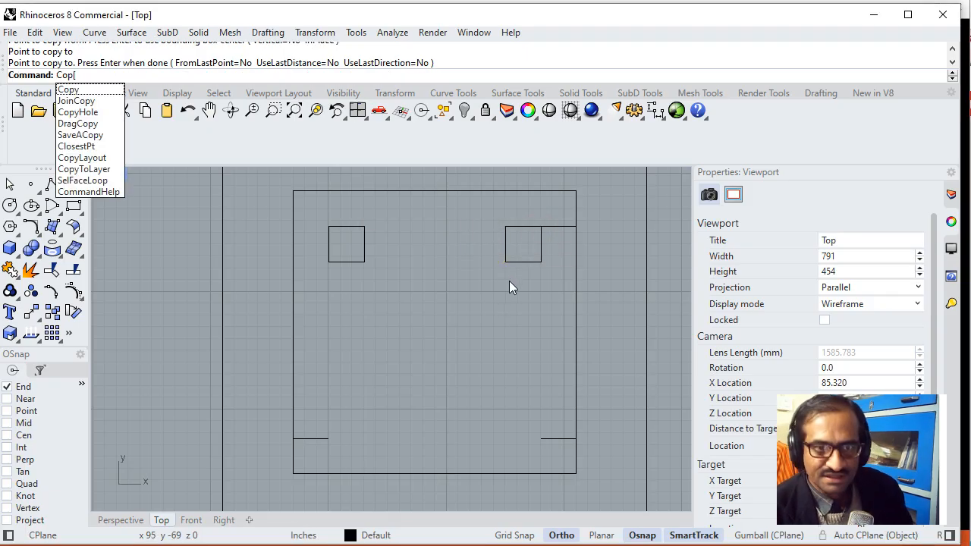
text(py)
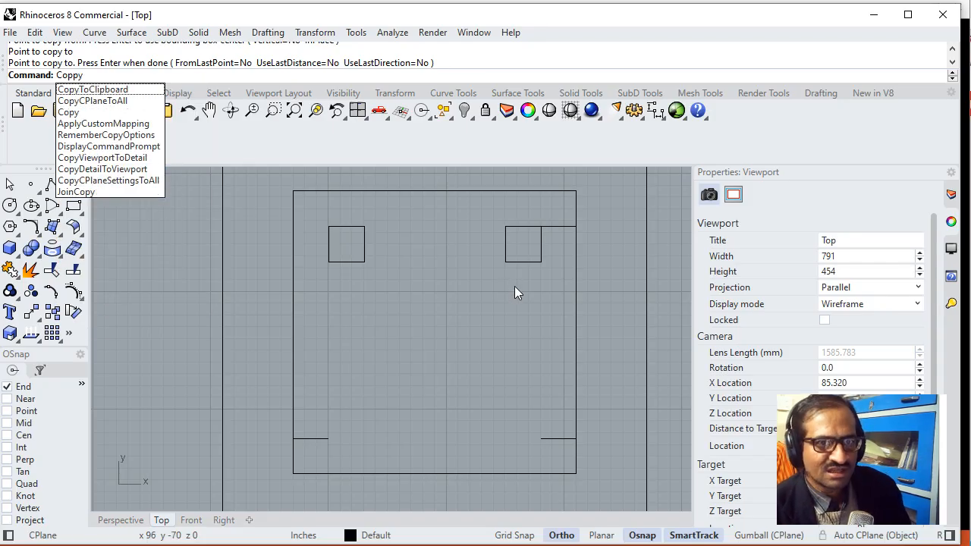
key(BackSpace)
key(BackSpace)
key(Return)
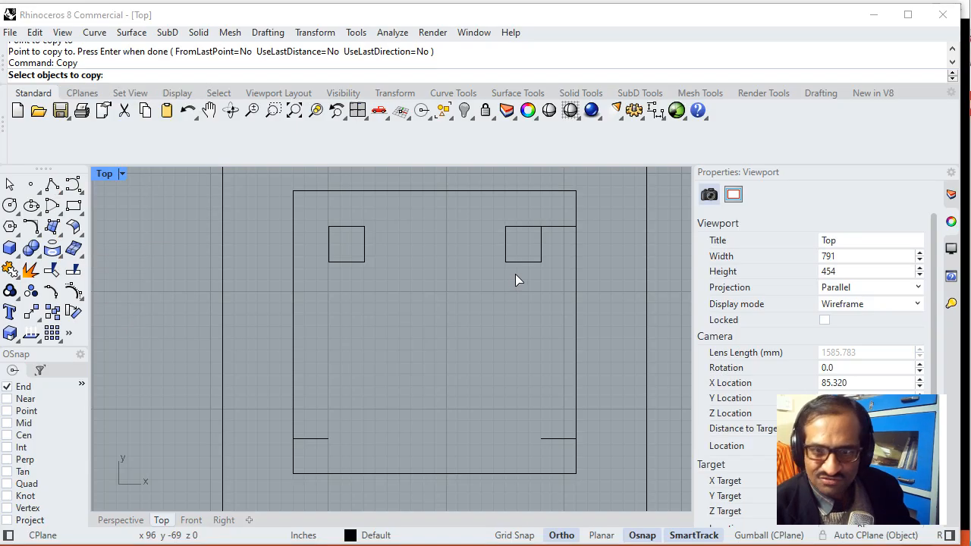
click(518, 262)
key(Return)
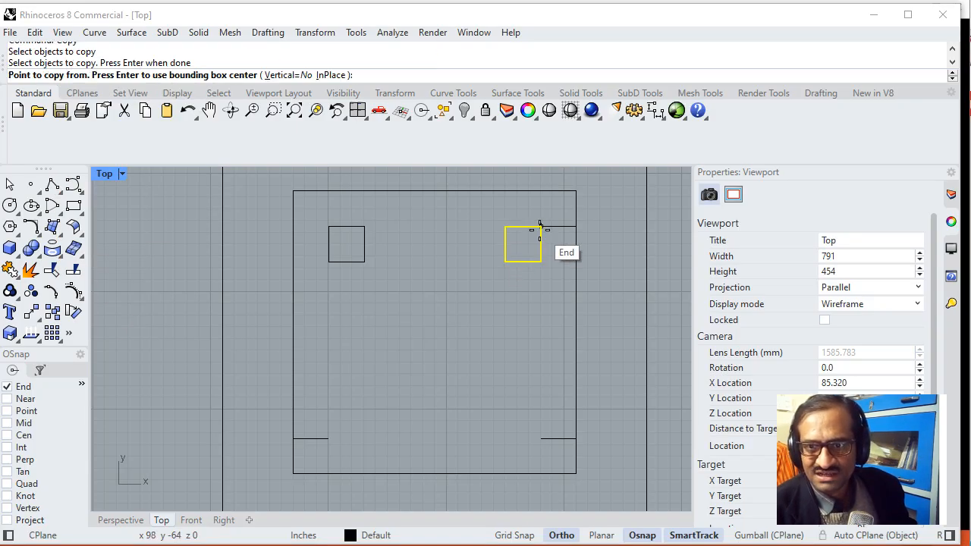
click(540, 261)
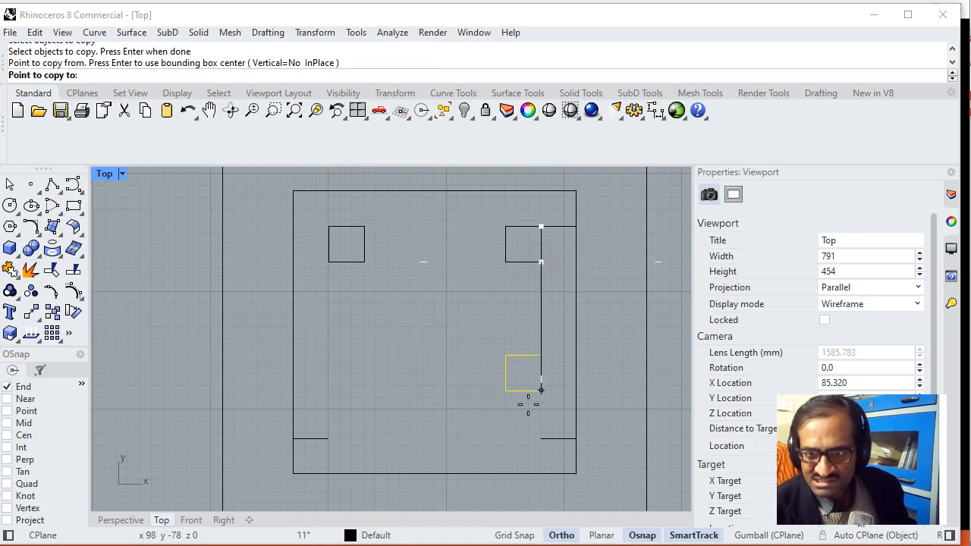
click(540, 438)
key(Return)
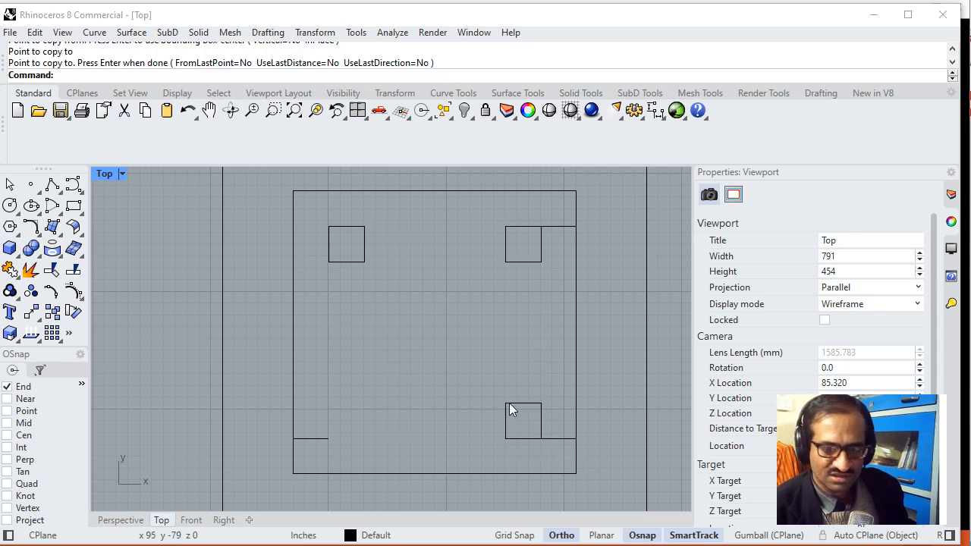
- Copy the lower-right leg square from its lower-left corner to the free end of the lower-left guide
text(Copy)
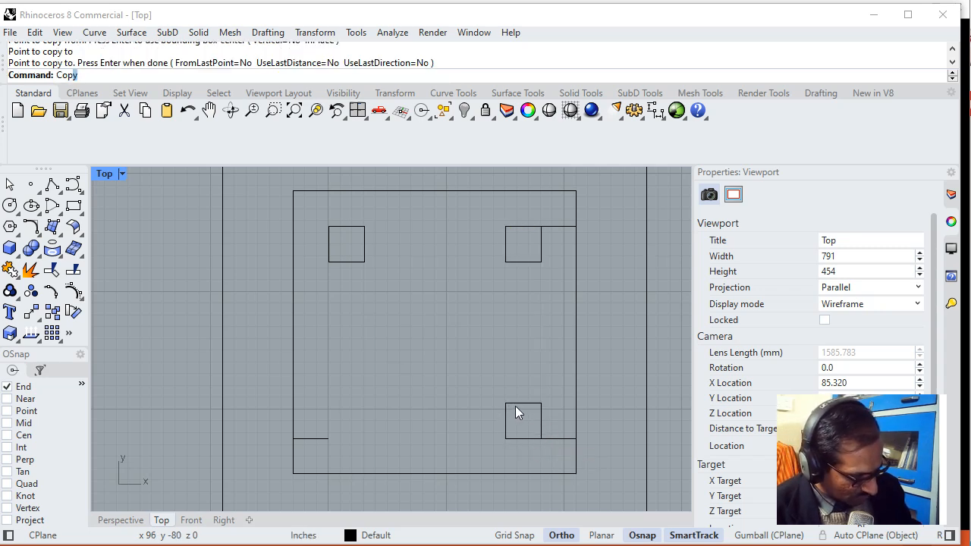
key(Return)
click(527, 404)
key(Return)
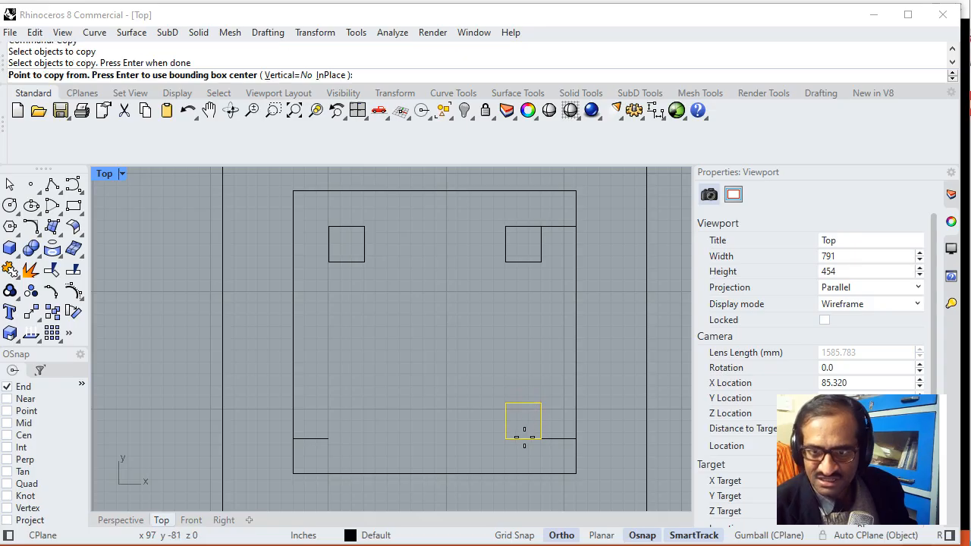
click(505, 438)
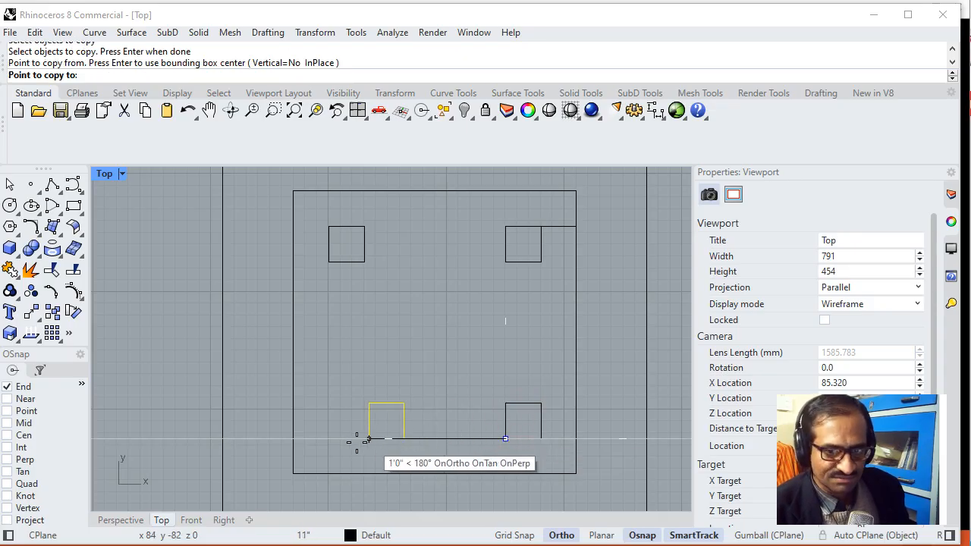
click(328, 438)
key(Return)
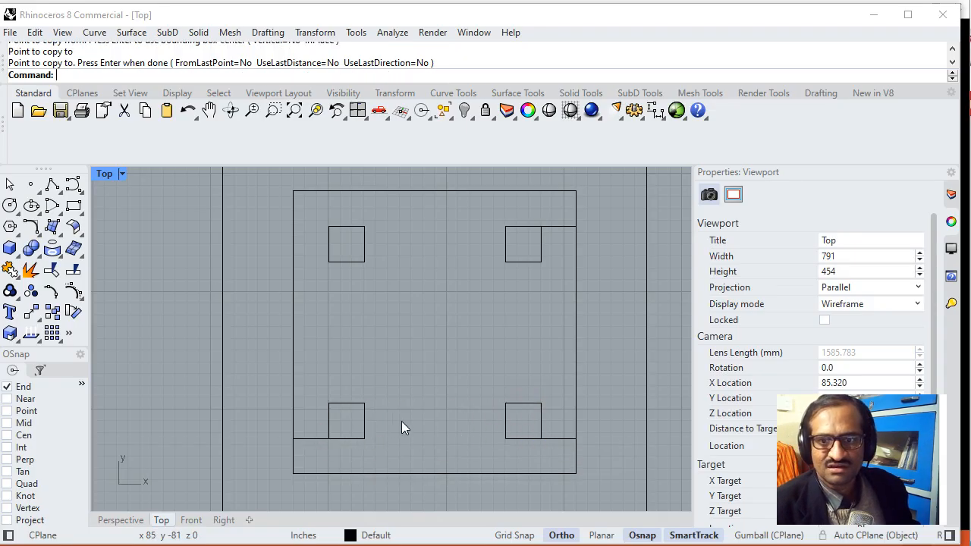
- Delete the three remaining guide polylines at the inner square's upper-right, lower-right and lower-left corners
click(553, 226)
key(Delete)
click(566, 441)
key(Delete)
click(316, 439)
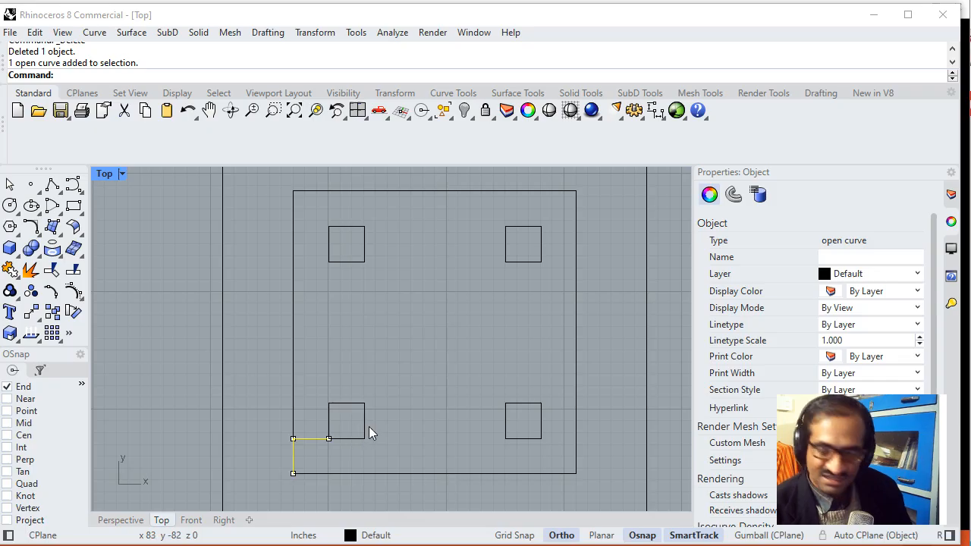
key(Delete)
- Restore the four-viewport layout and frame the complete table outlines in the Perspective view
scroll(430, 321, down, 2)
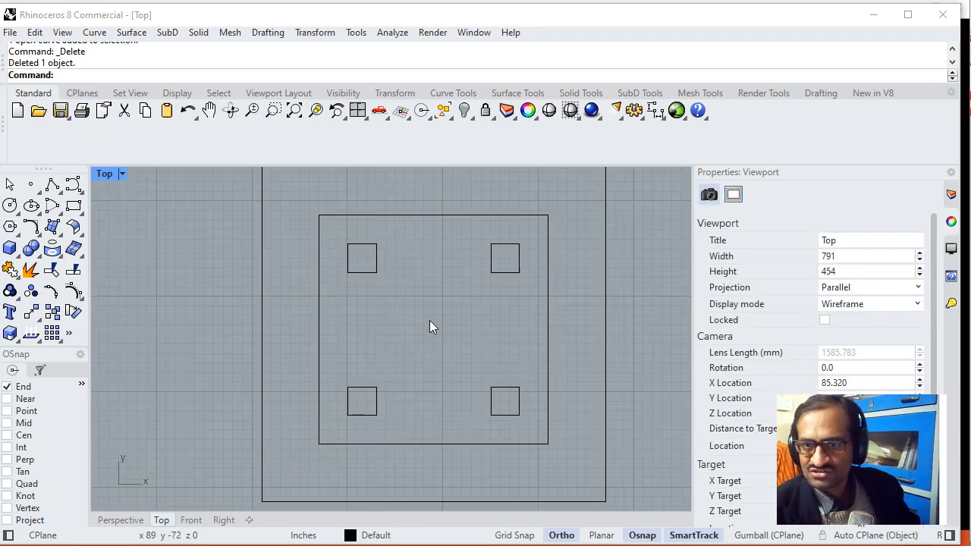
scroll(427, 333, down, 1)
mouse_move(439, 331)
right_down()
mouse_move(314, 327)
mouse_move(427, 319)
mouse_move(441, 336)
right_up()
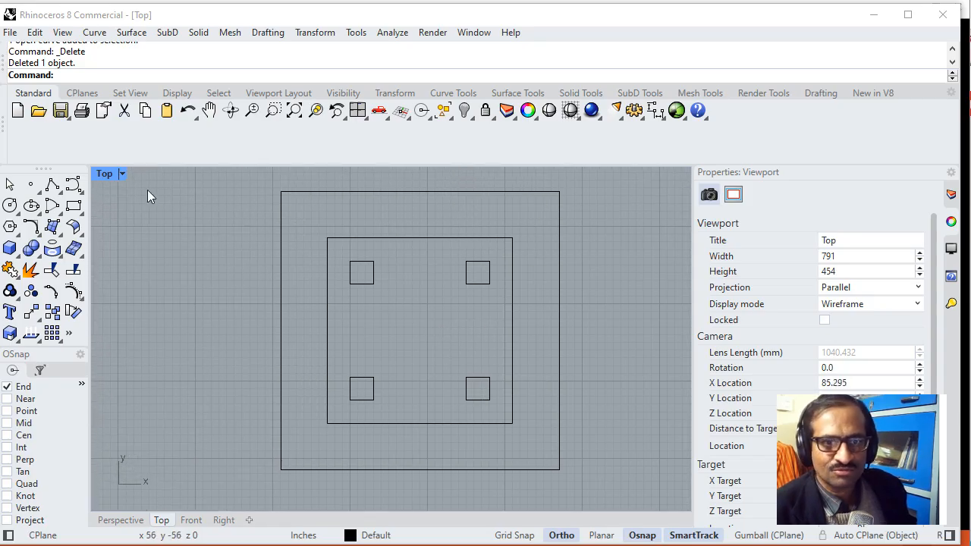
double_click(104, 173)
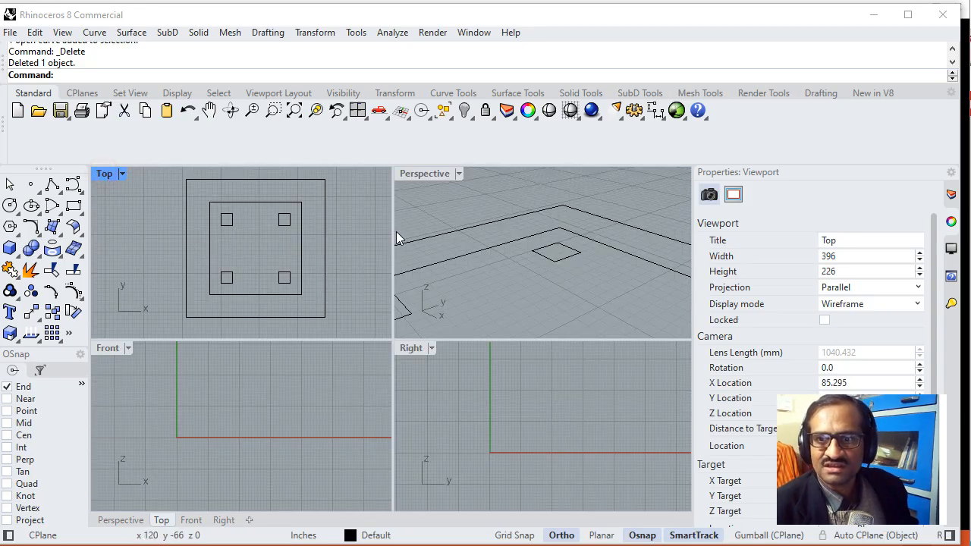
scroll(450, 252, down, 3)
scroll(454, 257, down, 2)
shift+right_drag(469, 266, 513, 249)
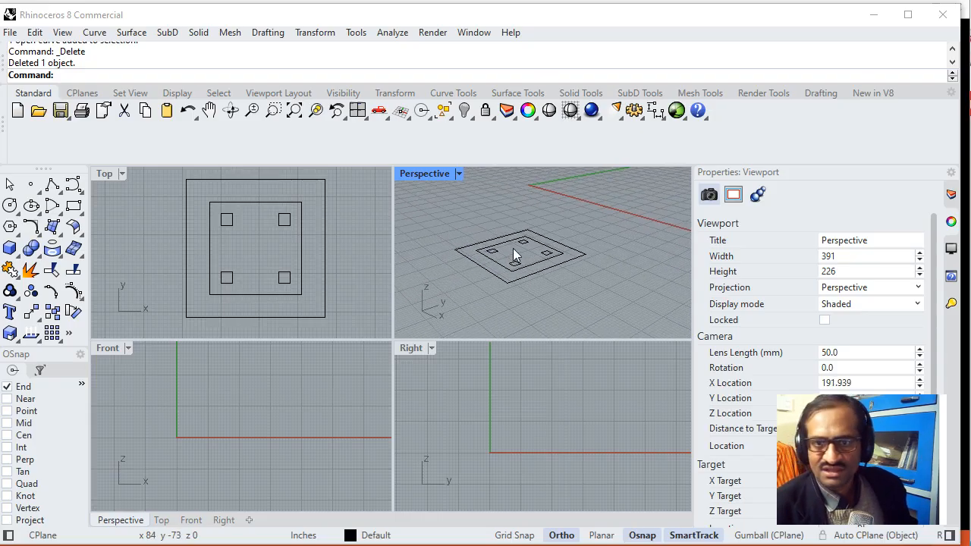
- Switch to the PowerPoint product plan, check the table's thickness and leg height dimensions, and return to Rhinoceros
key(alt+Tab)
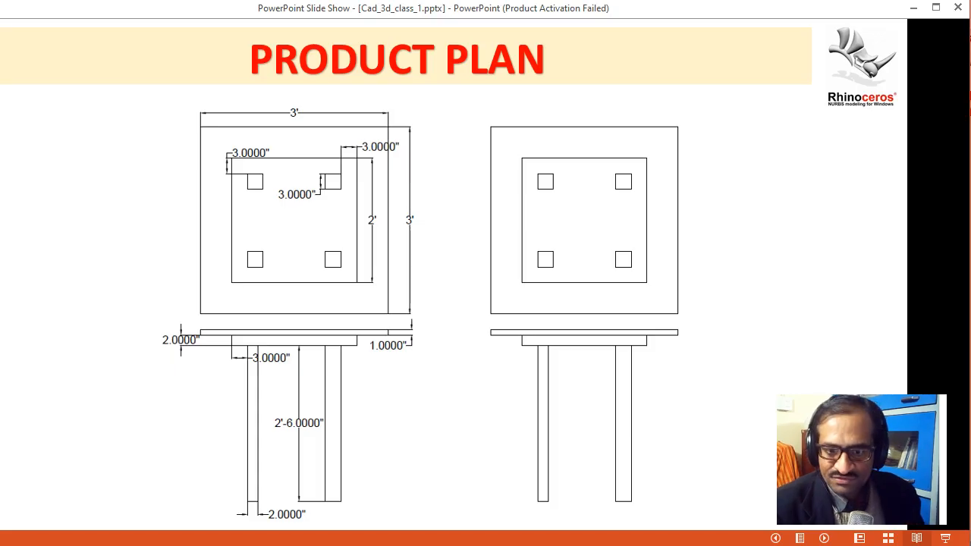
key(alt+Tab)
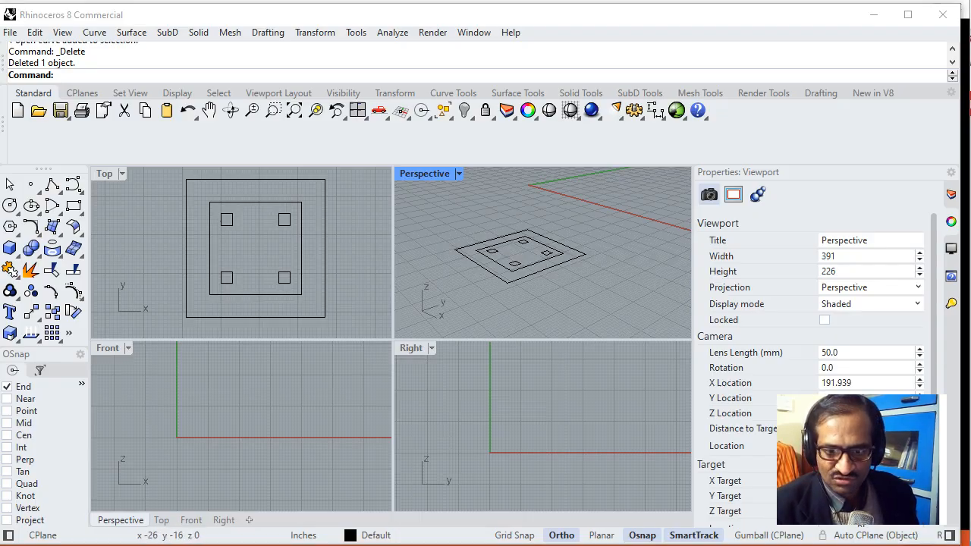
key(alt+Tab)
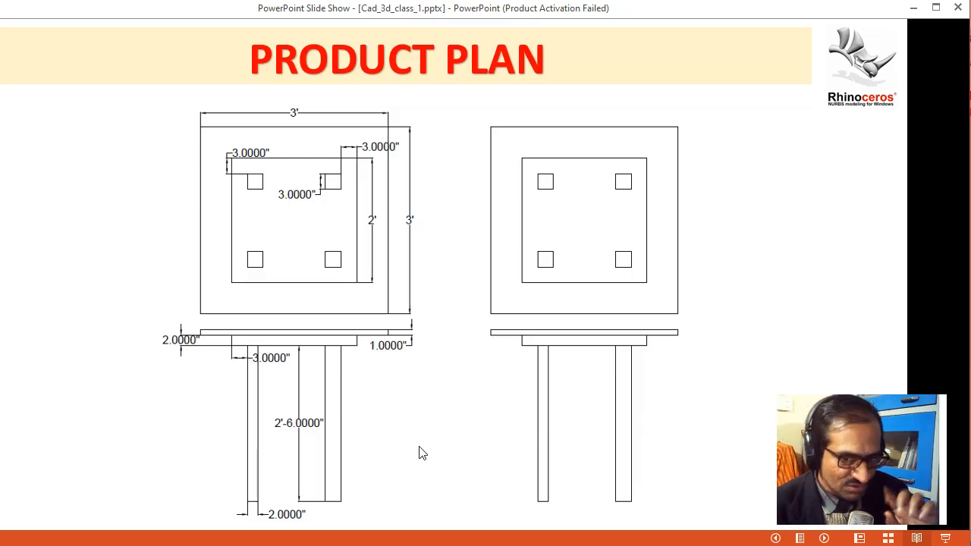
key(alt+Tab)
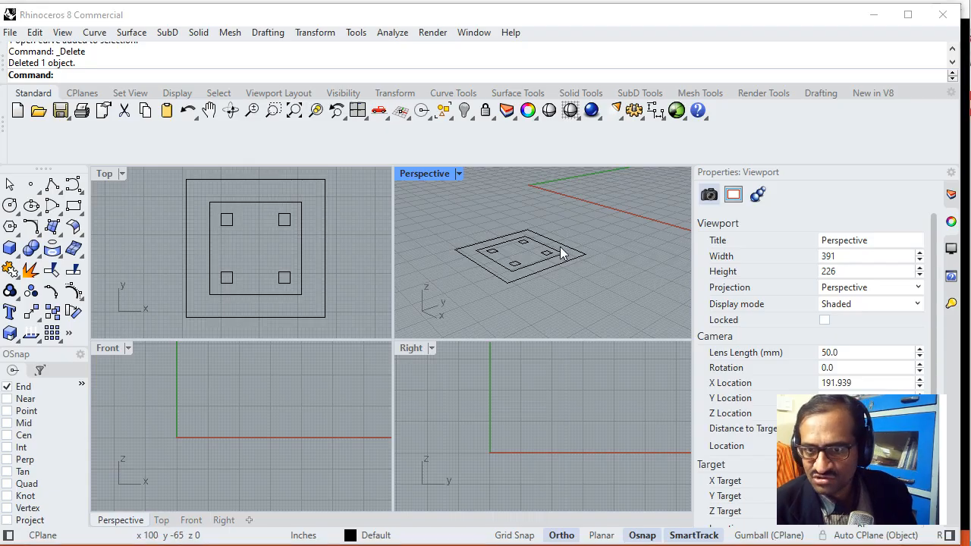
- Extrude the outer tabletop square 1 inch as a closed solid with ExtrudeCrv, turning the Solid option on
scroll(576, 258, up, 3)
scroll(590, 279, down, 2)
text(ExtrudeCrv)
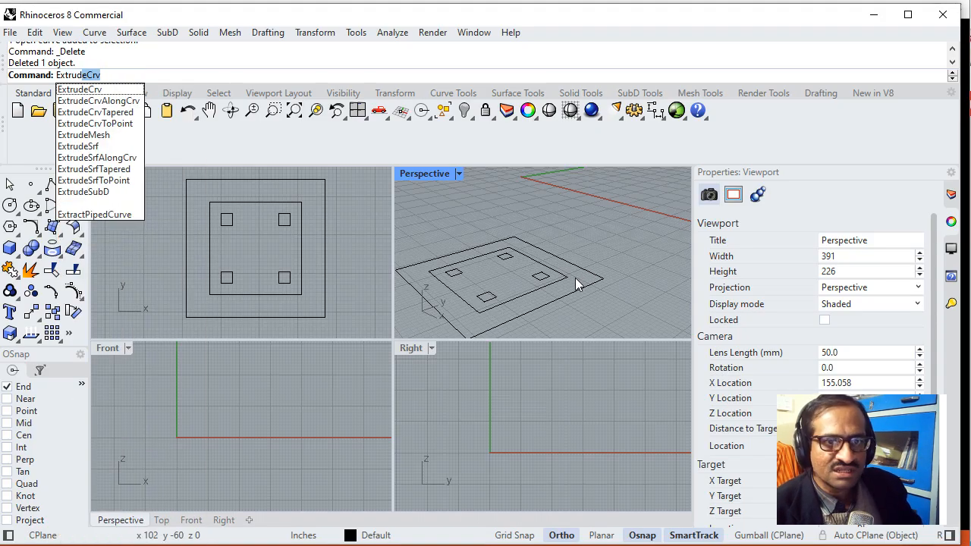
click(95, 90)
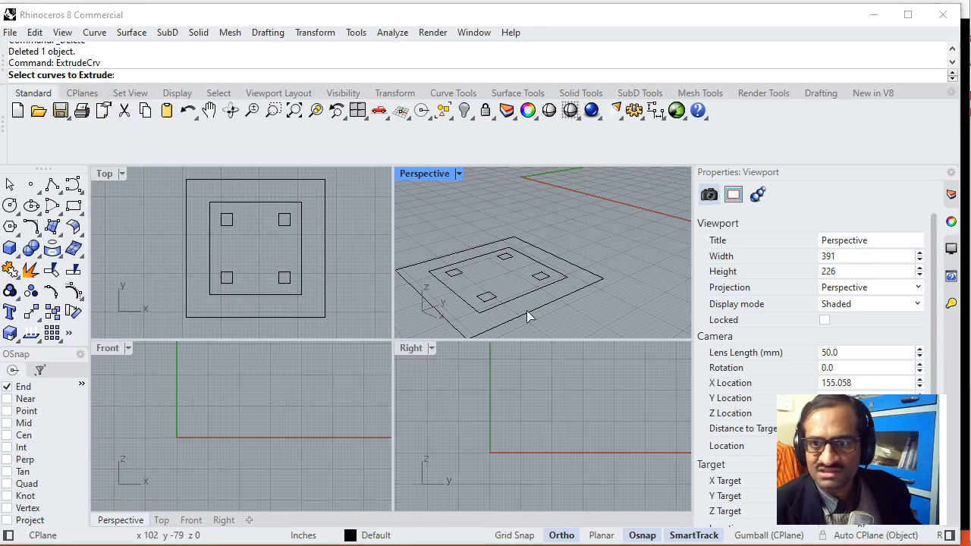
click(595, 283)
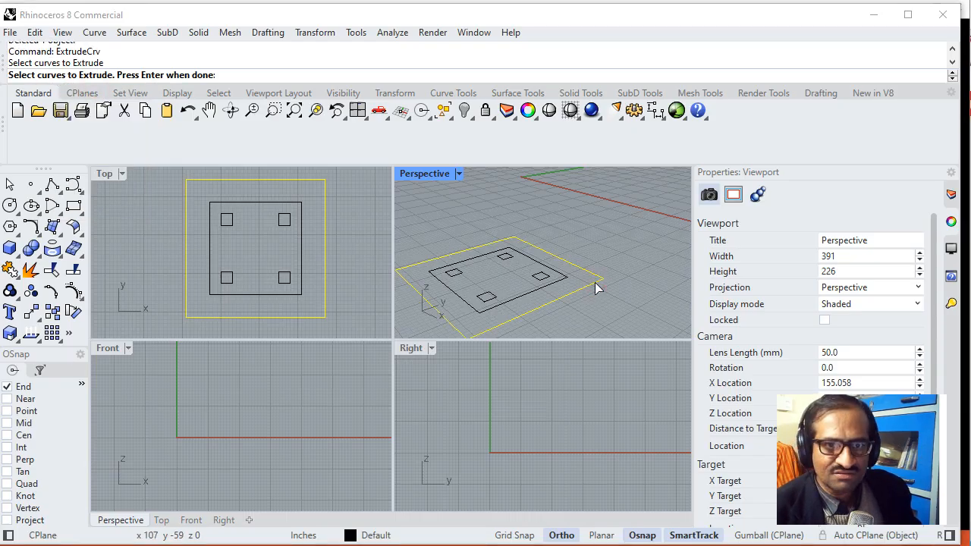
key(Return)
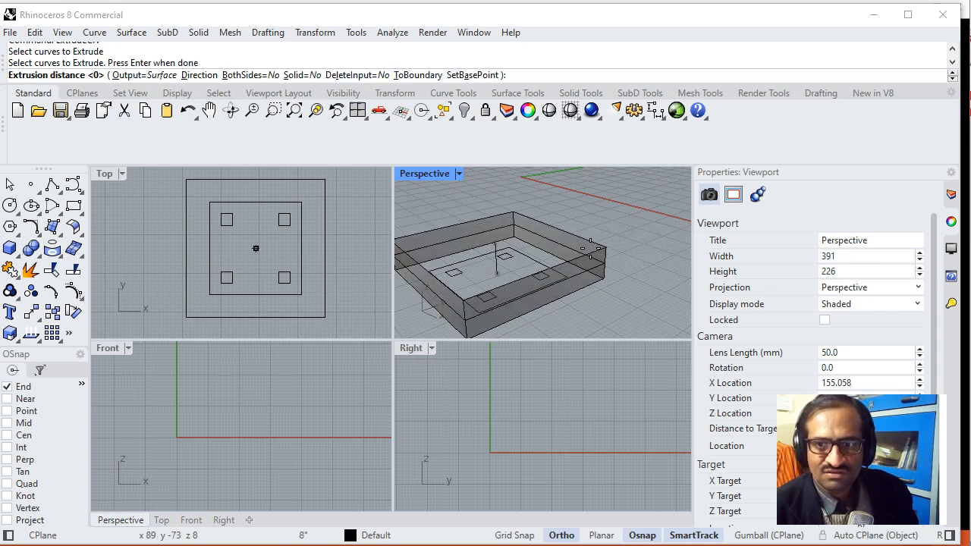
click(311, 75)
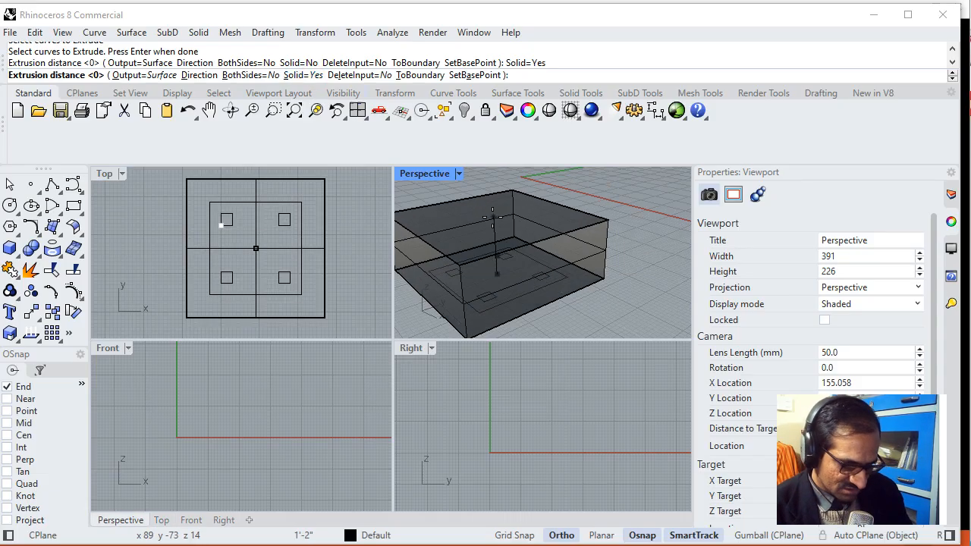
text(1)
key(Return)
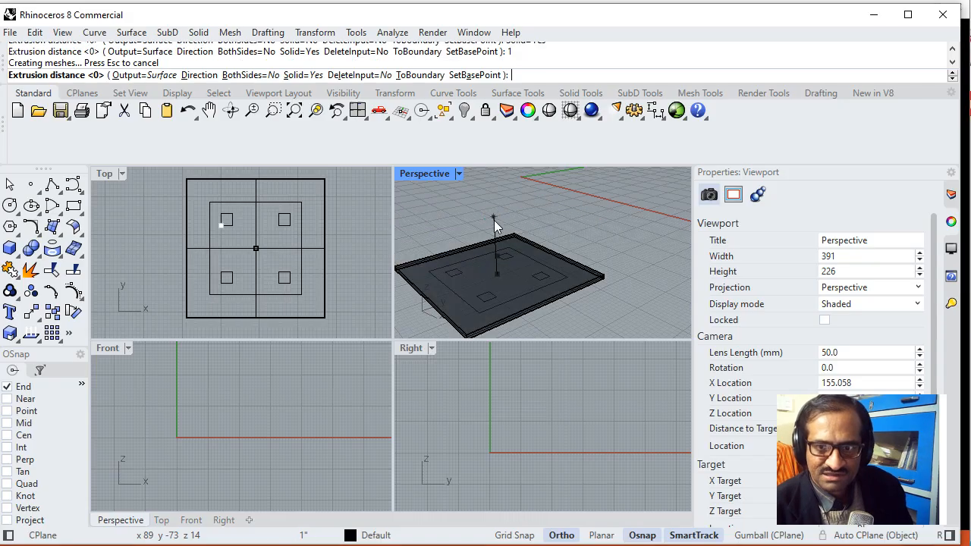
- Inspect the extruded tabletop slab and set the Perspective view to Wireframe display
scroll(561, 282, up, 3)
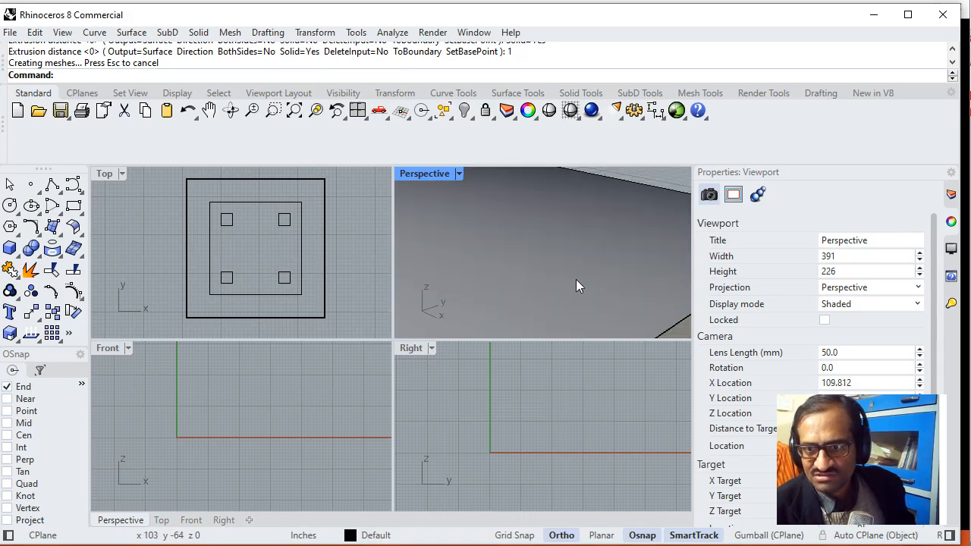
click(576, 279)
scroll(574, 285, down, 2)
scroll(572, 291, down, 2)
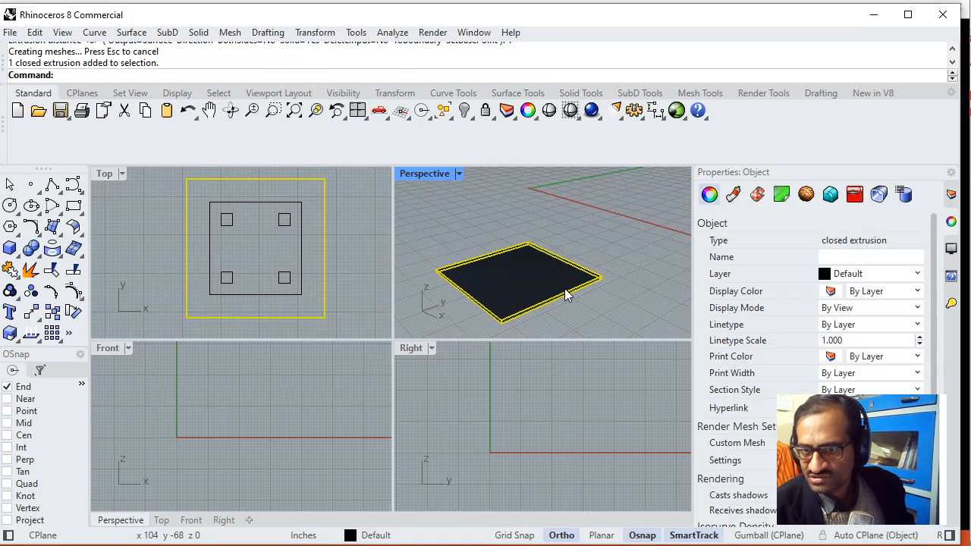
click(605, 285)
click(462, 173)
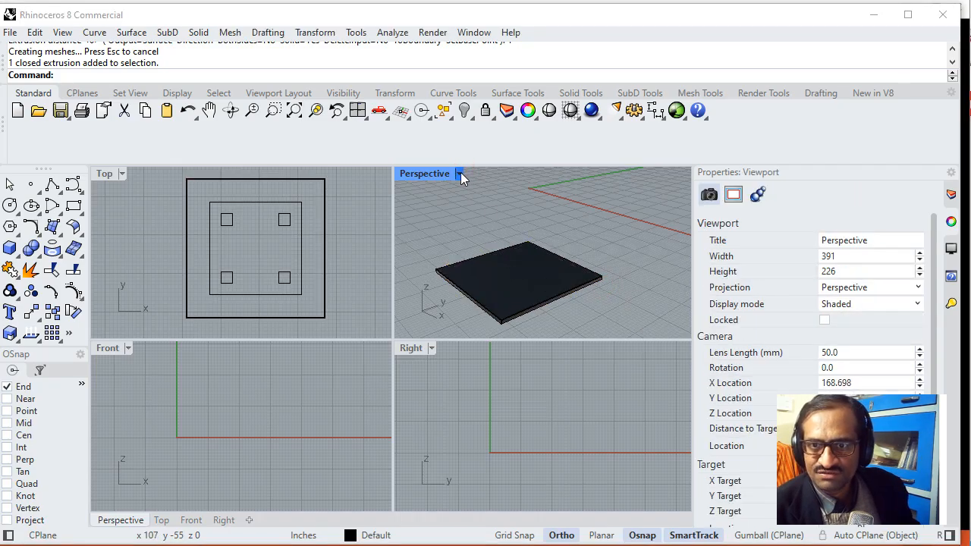
click(460, 174)
click(490, 184)
- Extrude the inner square 2 inches as a closed solid
scroll(534, 281, up, 2)
click(554, 297)
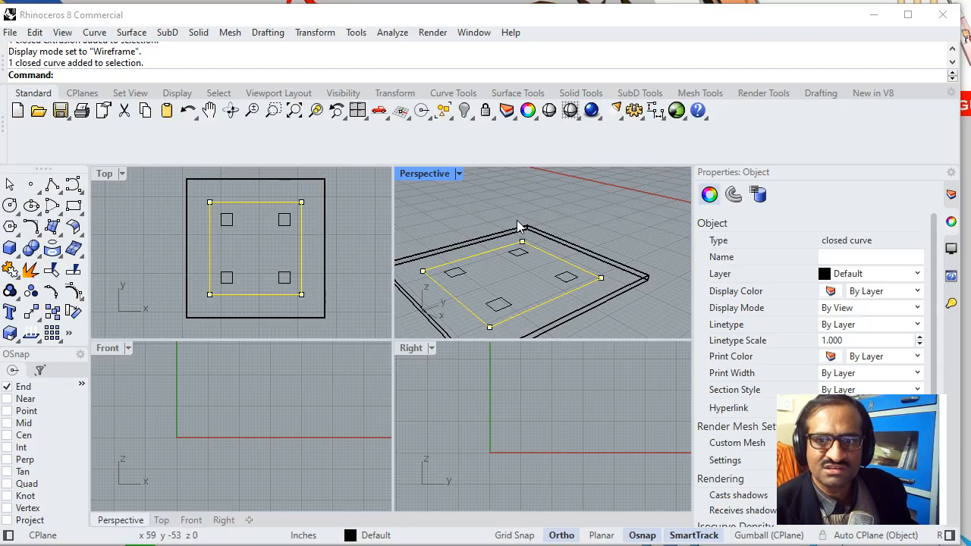
click(546, 226)
text(Ext)
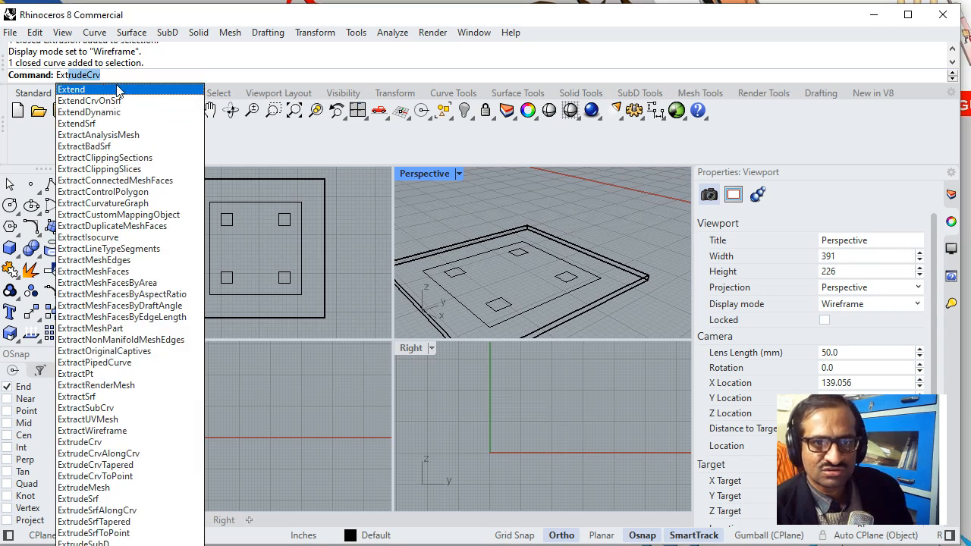
key(Return)
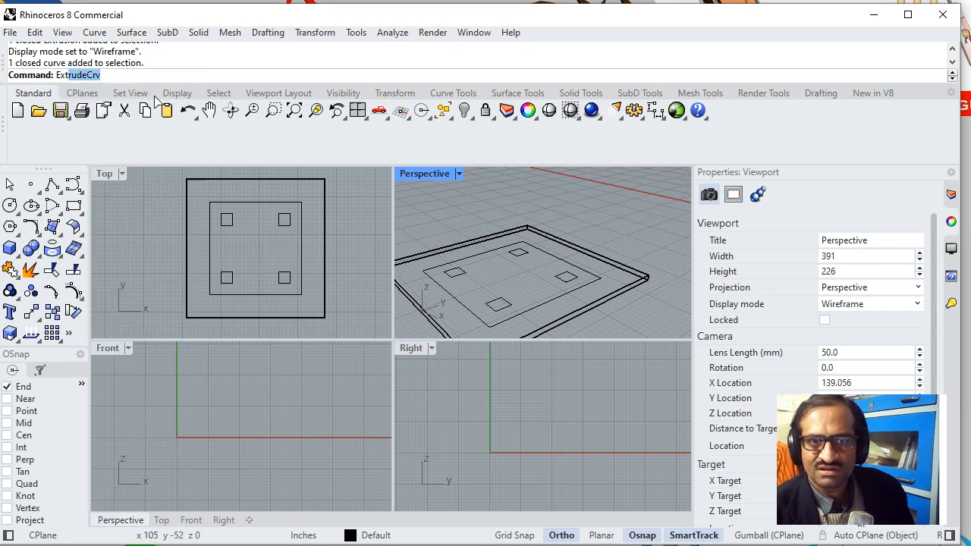
click(588, 284)
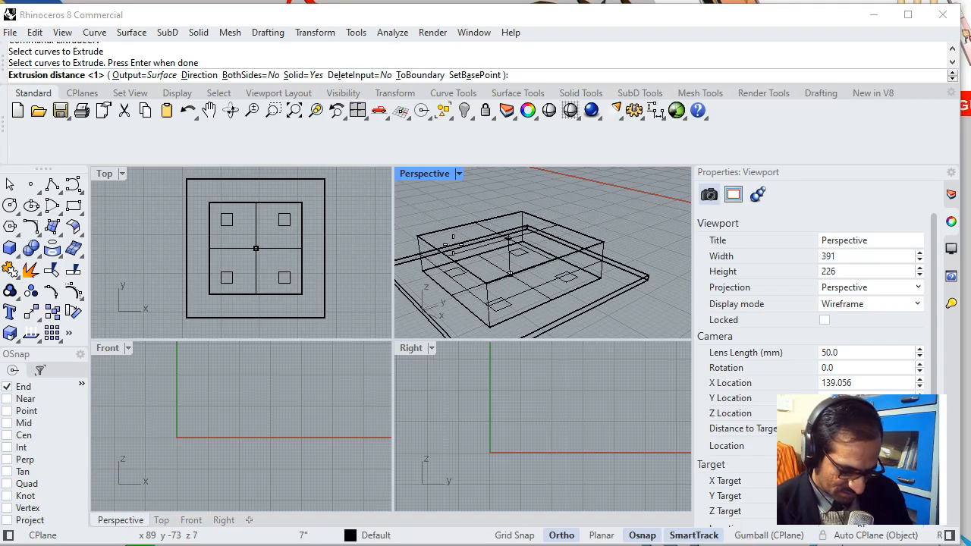
text(2)
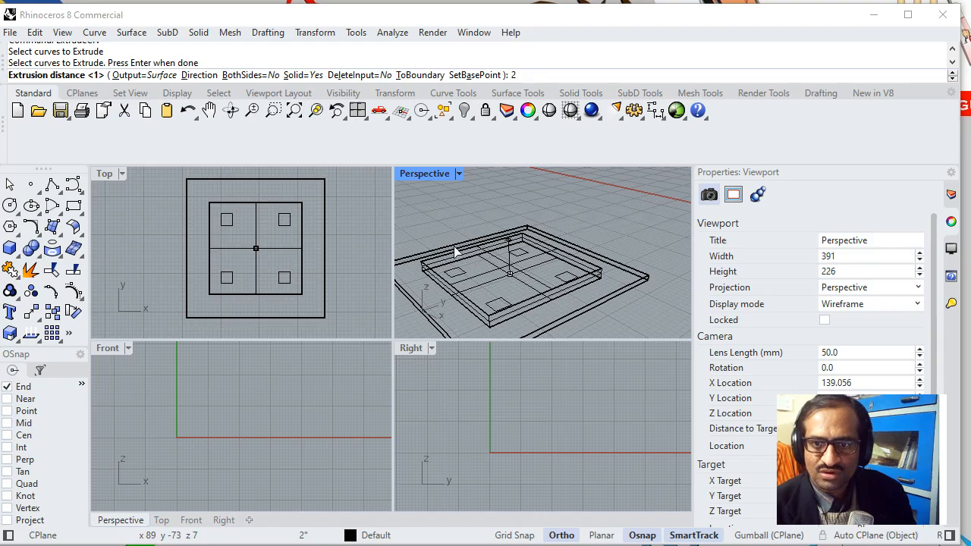
key(Return)
- Preview the two slabs in Rendered display in the Perspective view and return it to Wireframe
click(458, 174)
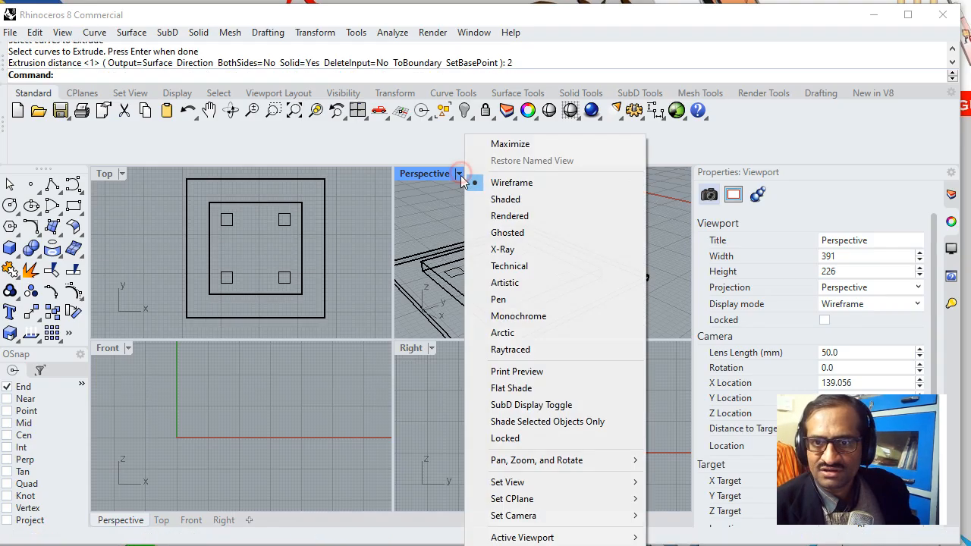
click(507, 217)
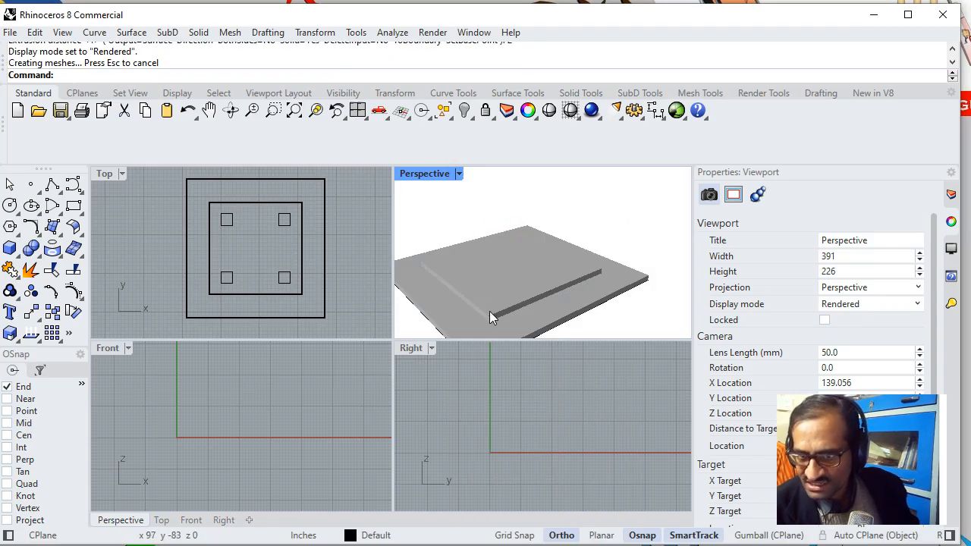
click(458, 174)
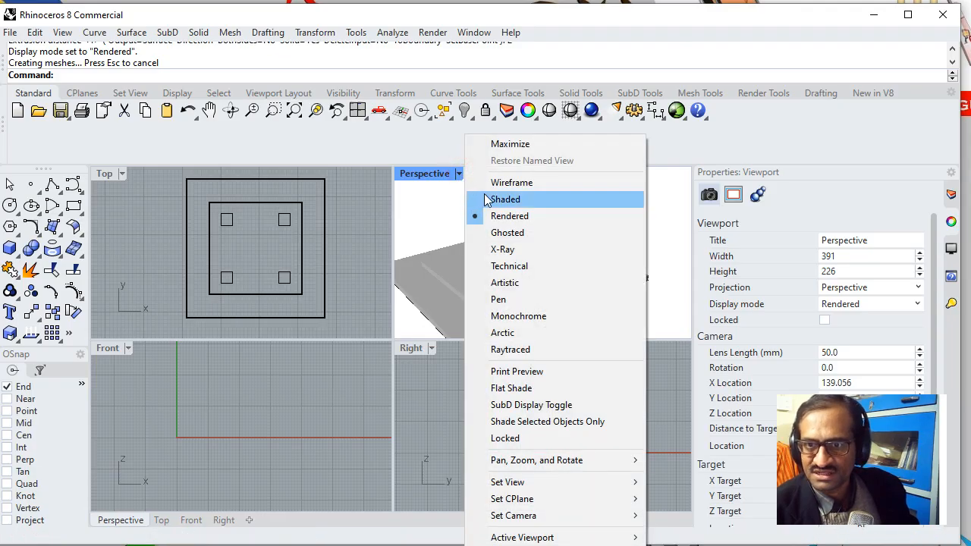
click(491, 183)
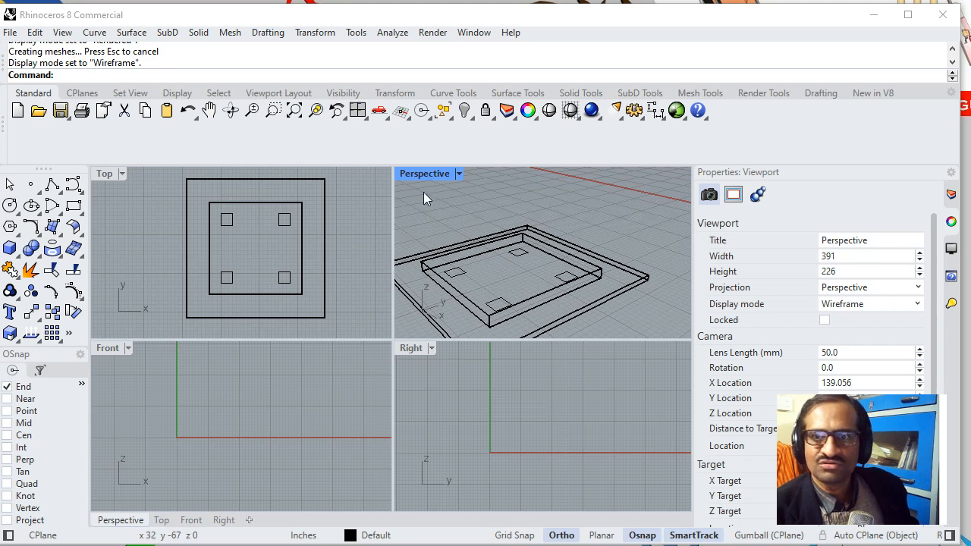
- Extrude the four small leg squares together to a height of 2'6" as solids
text(ExtrudeCrv)
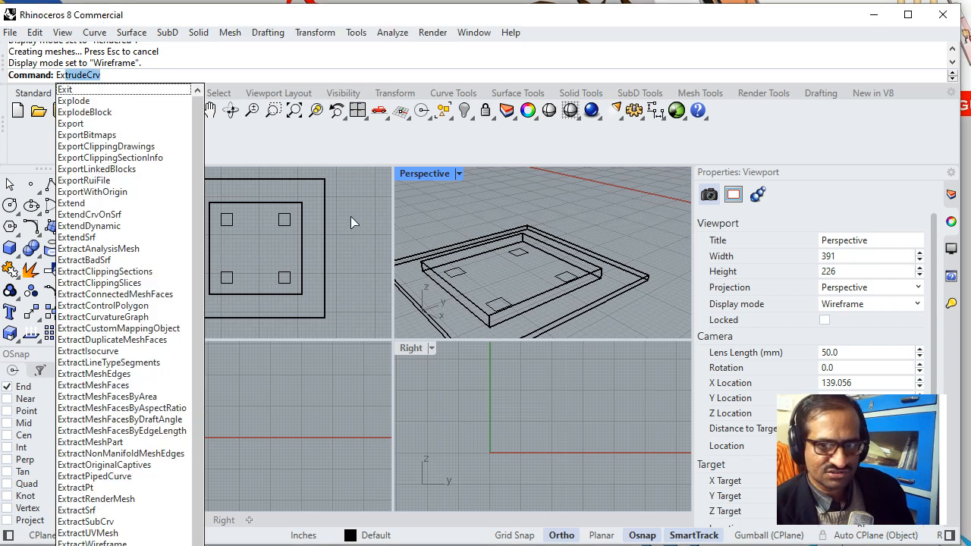
key(Return)
click(463, 275)
click(523, 253)
click(565, 279)
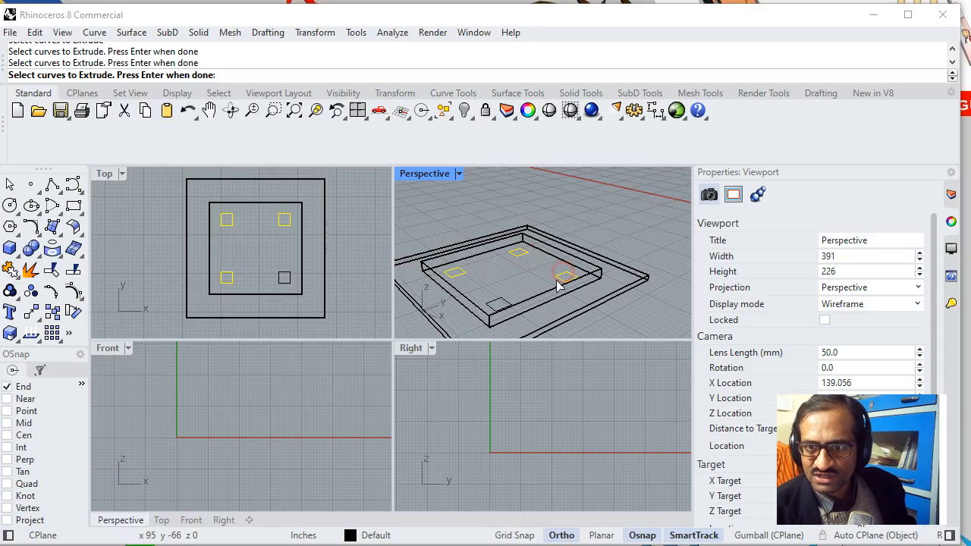
click(505, 304)
key(Return)
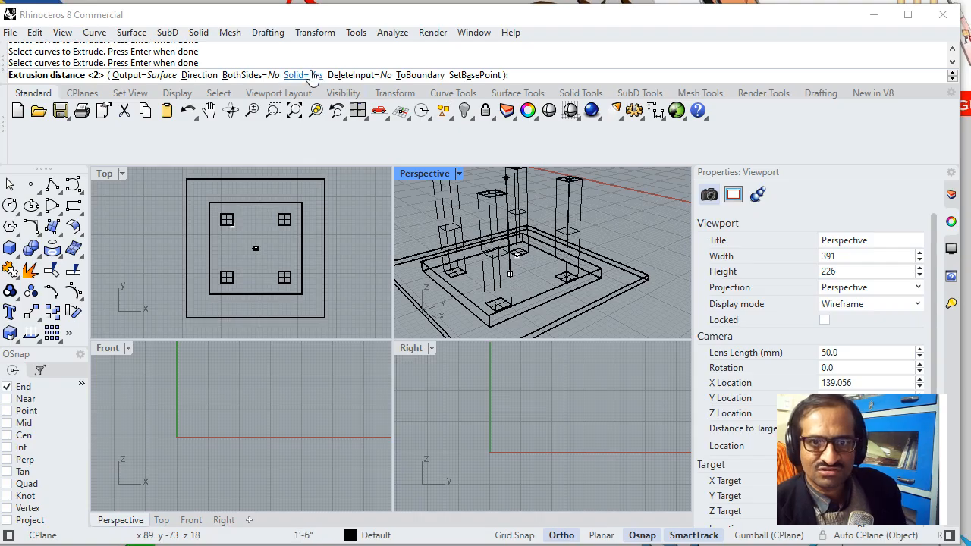
text(2'6)
key(Return)
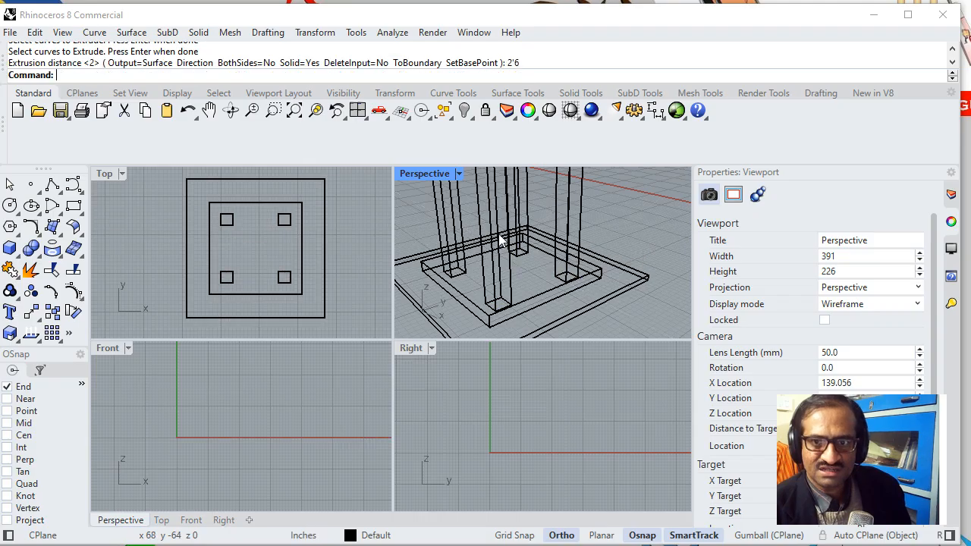
scroll(507, 238, down, 3)
scroll(511, 226, up, 2)
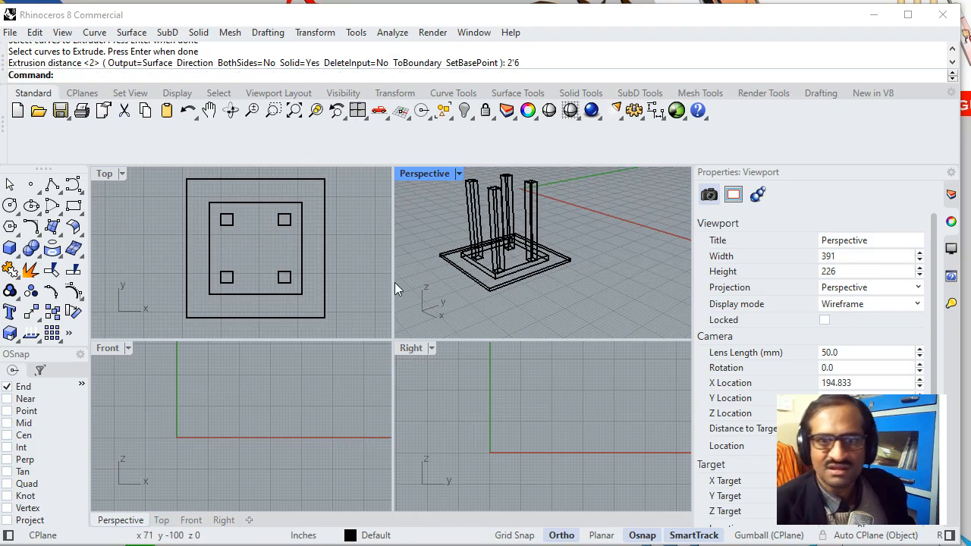
- Move the inner square block 2 inches straight down in the Front view, using its upper-left corner as the base point
click(306, 394)
scroll(330, 241, down, 4)
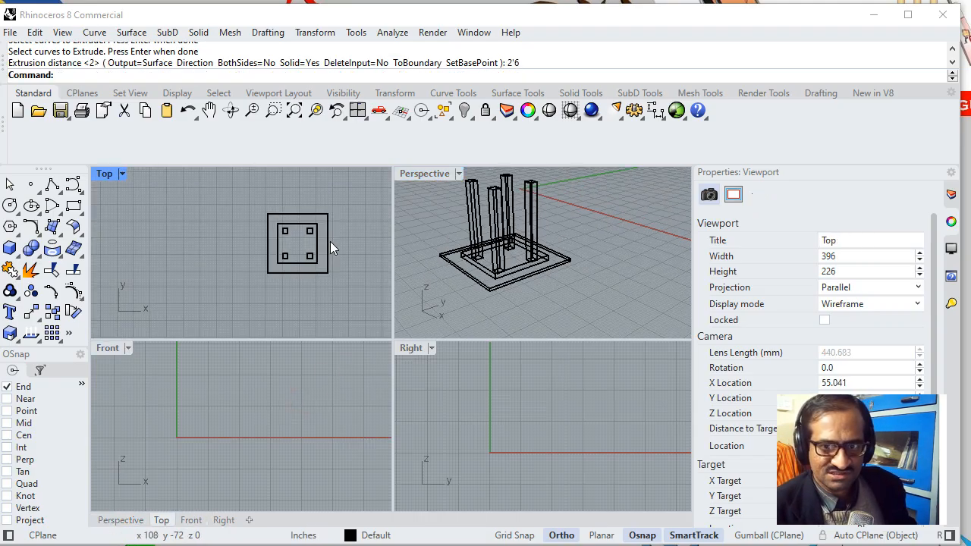
click(576, 241)
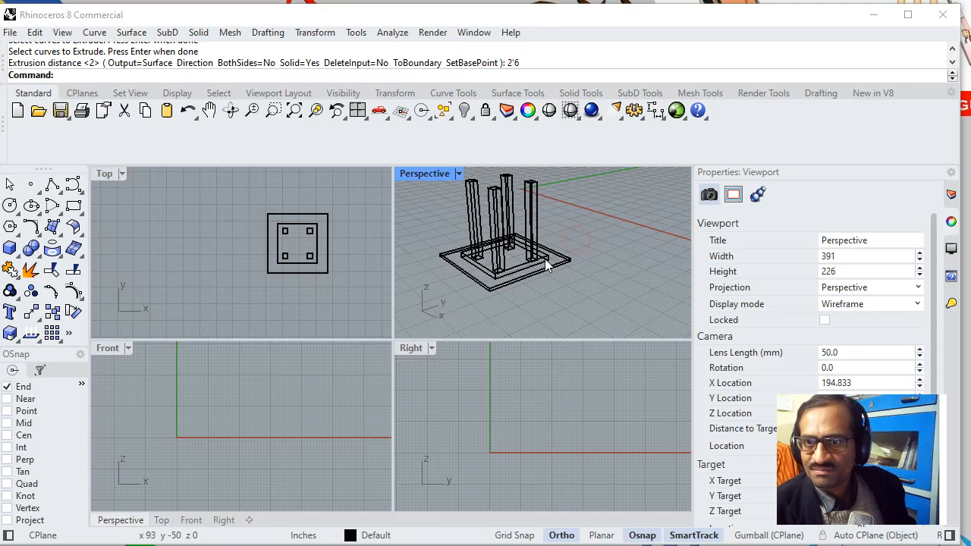
click(290, 393)
scroll(286, 394, down, 3)
right_drag(304, 397, 177, 403)
scroll(239, 419, up, 4)
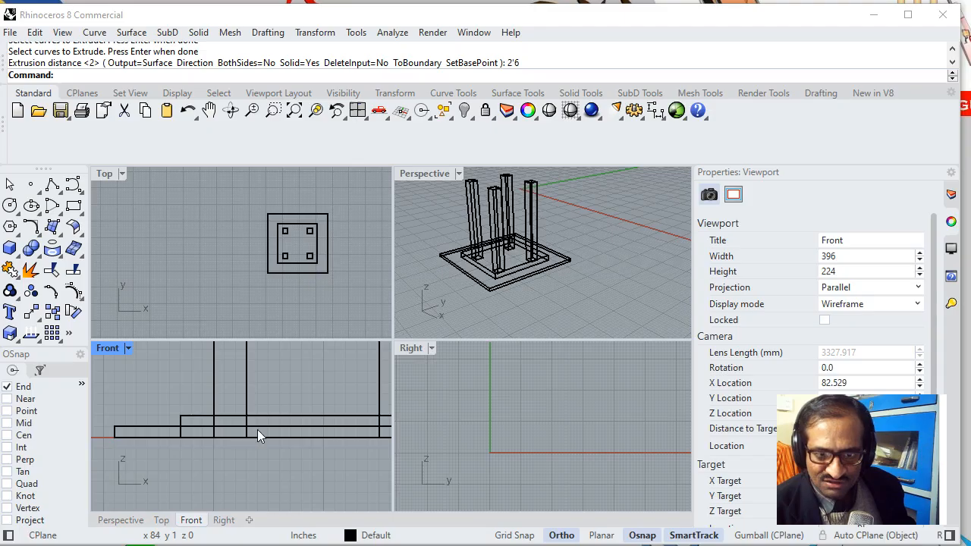
click(271, 417)
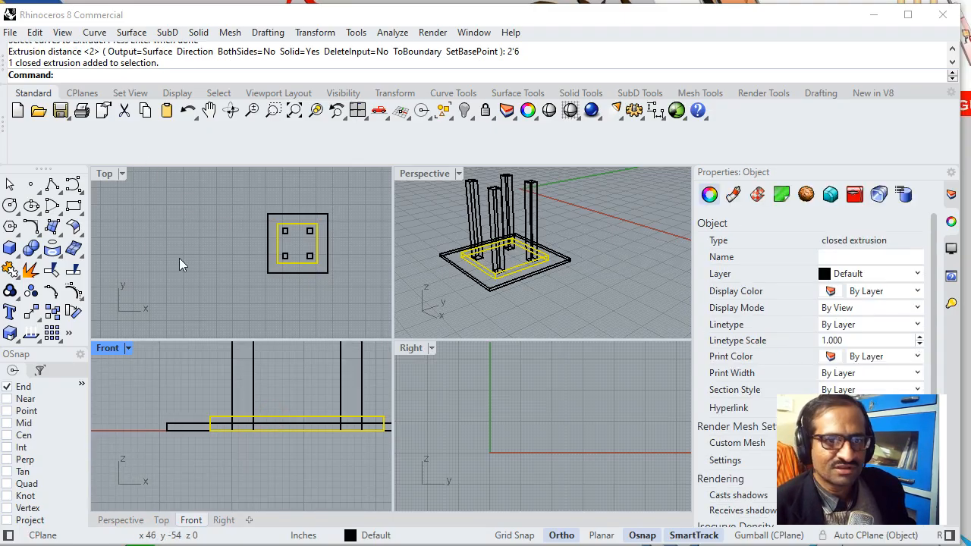
text(Move)
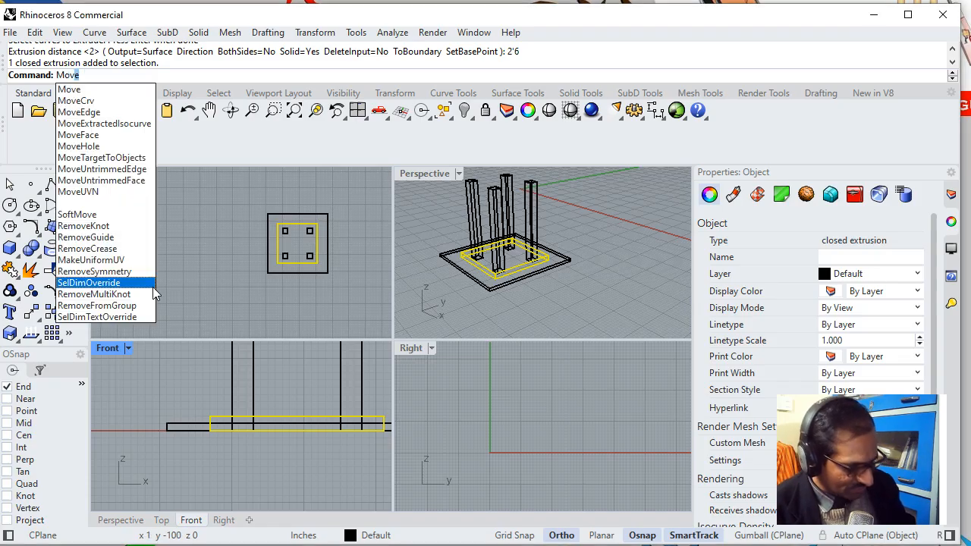
key(Return)
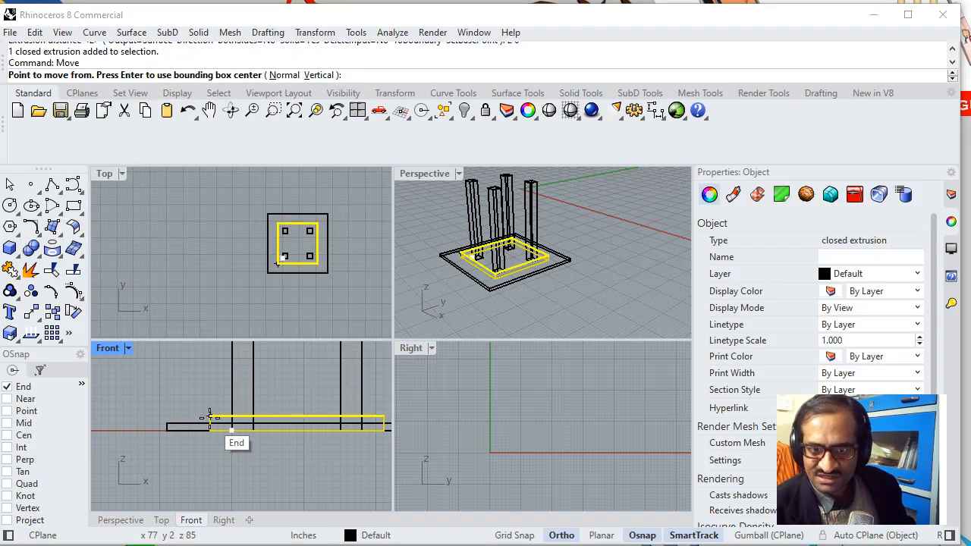
click(210, 417)
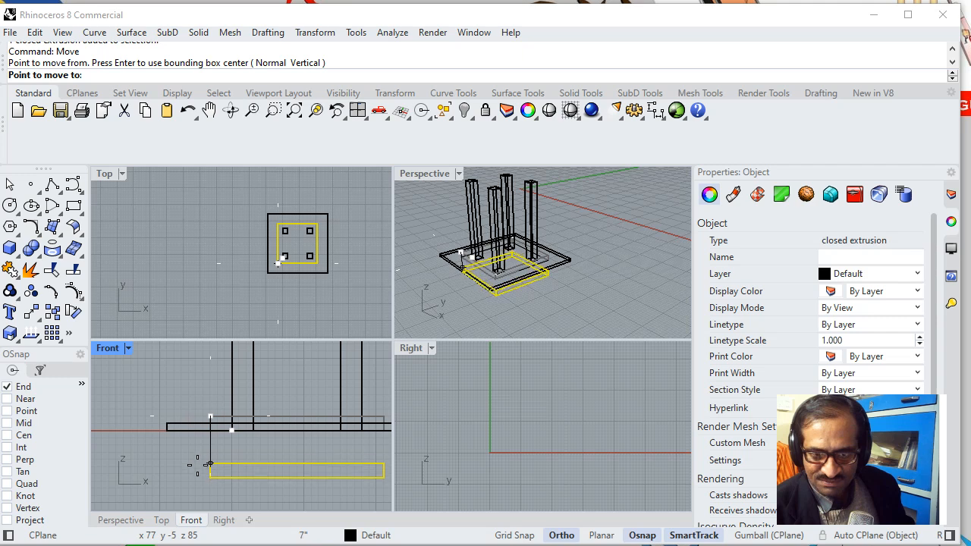
text(2)
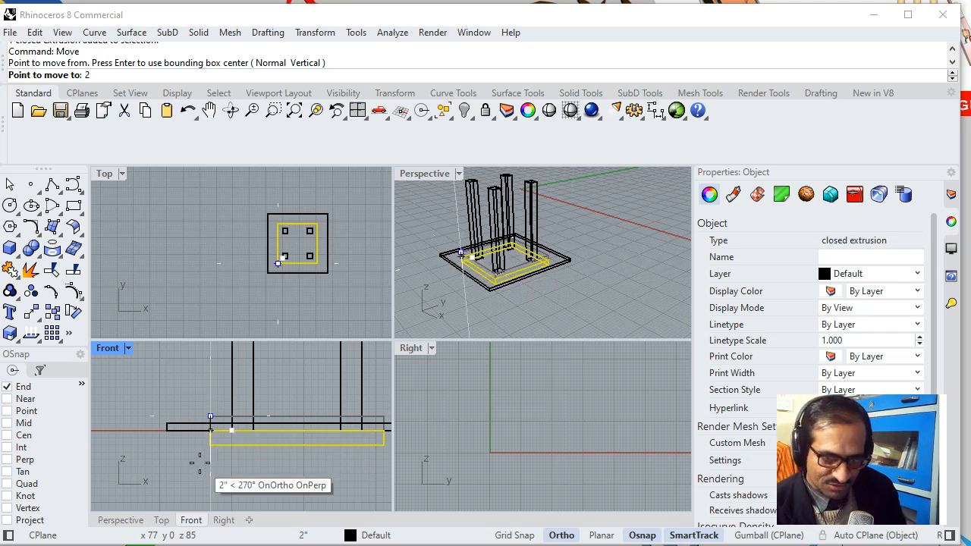
key(Return)
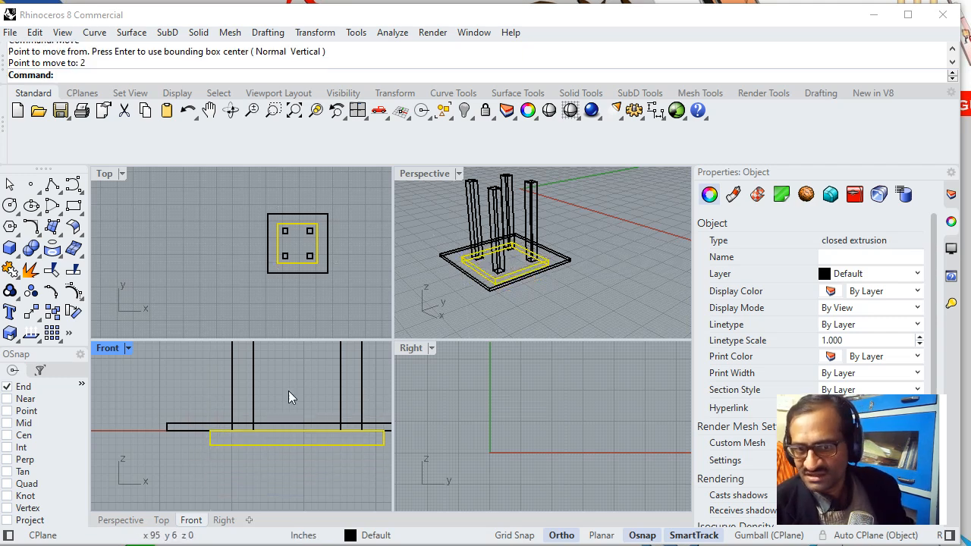
- Move the four legs 2'9" straight down in the Front view, using the right leg's upper-right corner as the base point
scroll(261, 386, down, 3)
click(271, 378)
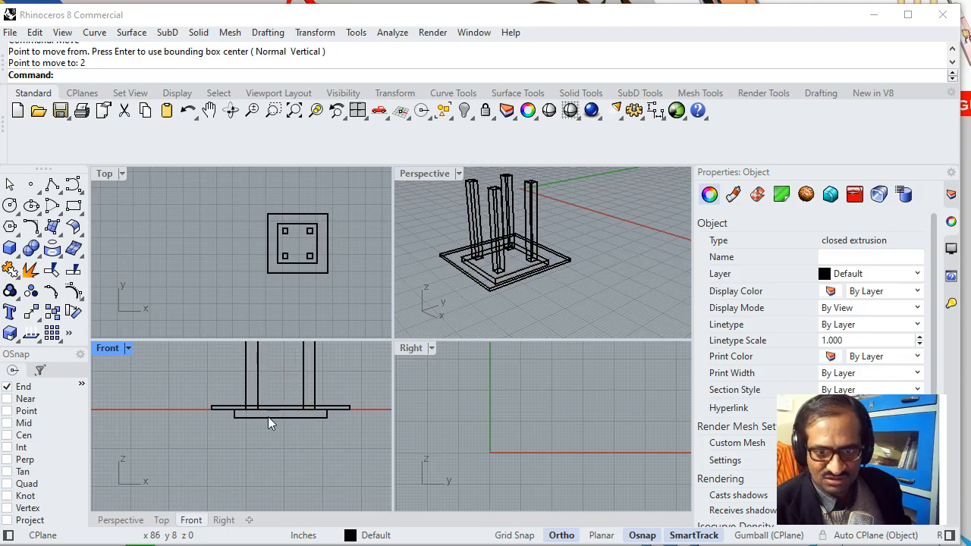
middle_click(266, 417)
right_drag(280, 378, 245, 442)
text(Move)
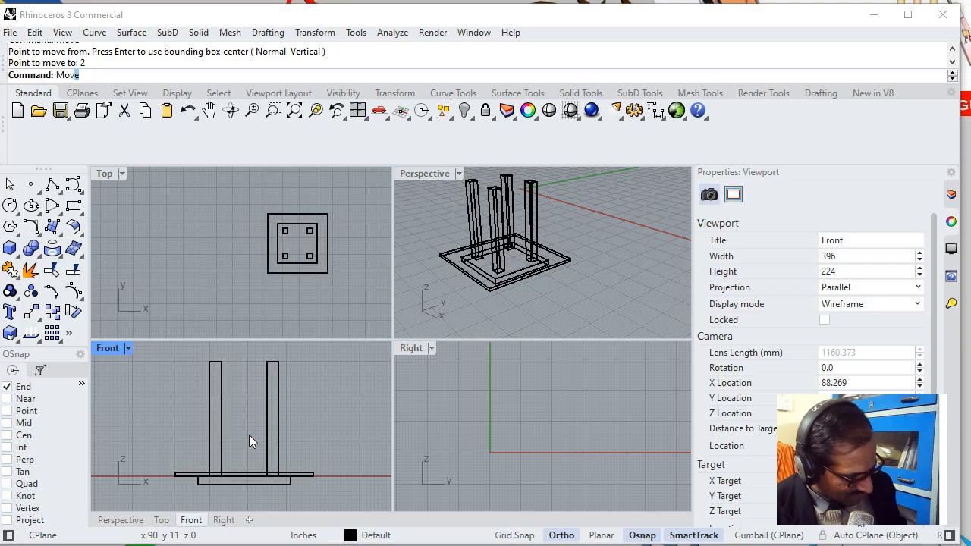
key(Return)
drag(336, 384, 172, 425)
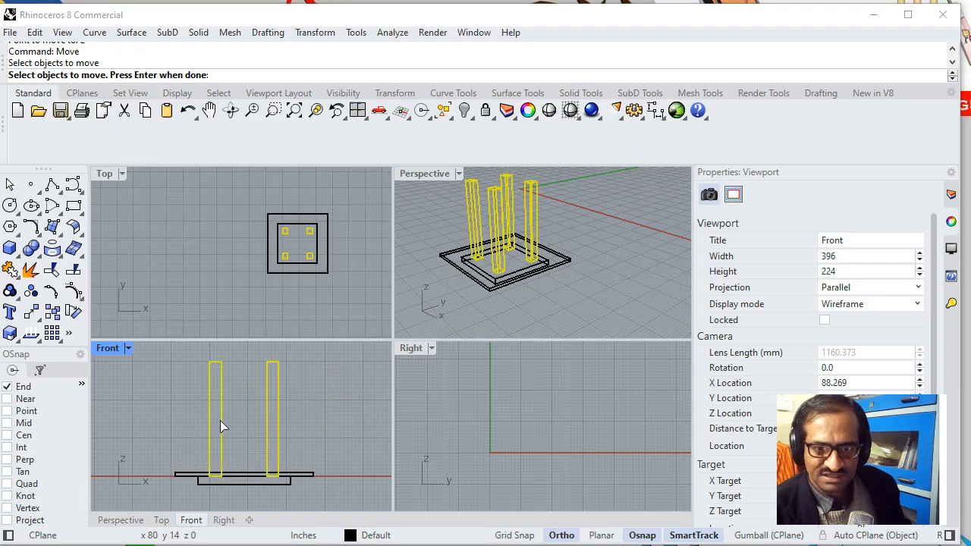
key(Return)
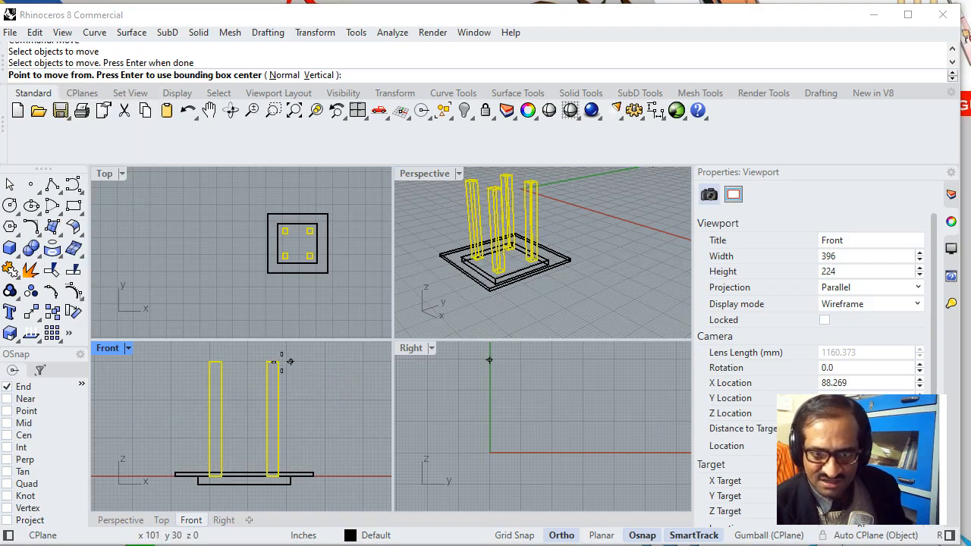
click(277, 361)
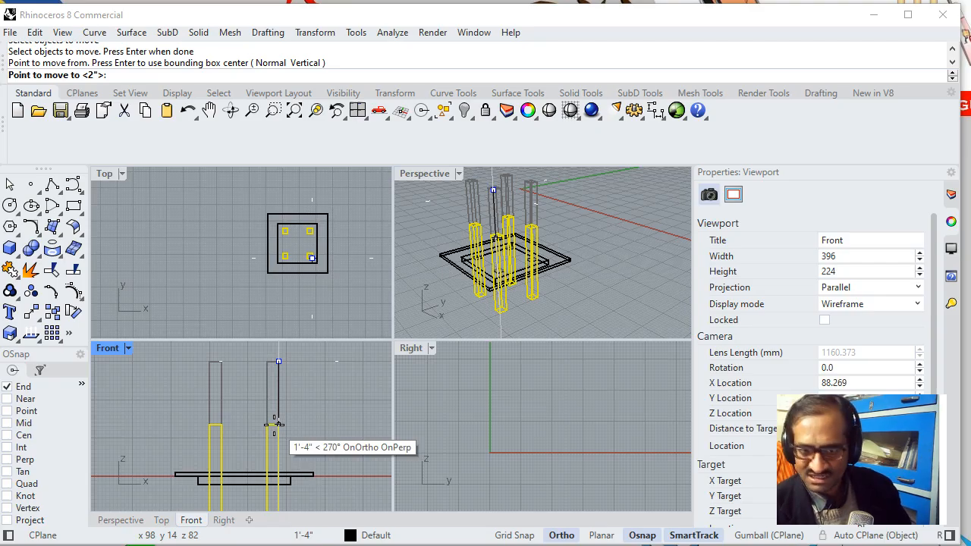
text(2'9)
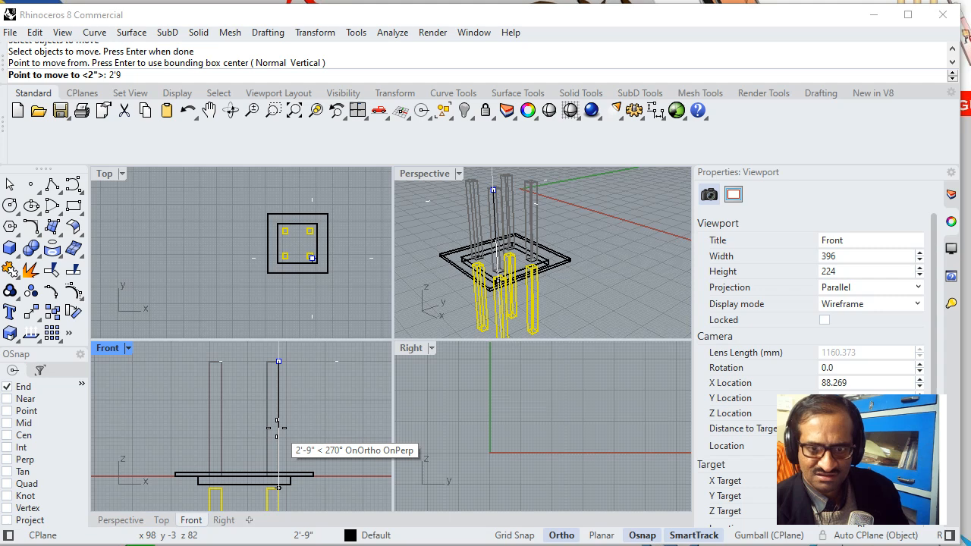
key(Return)
click(276, 428)
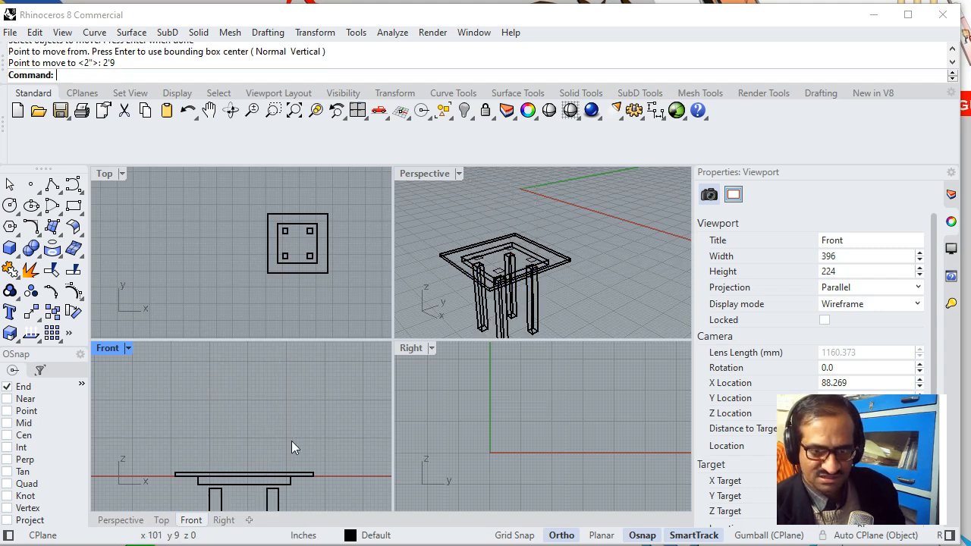
- Move the four legs 1 inch straight up in the Front view, using the right leg's lower-right corner as the base point
right_drag(299, 448, 295, 353)
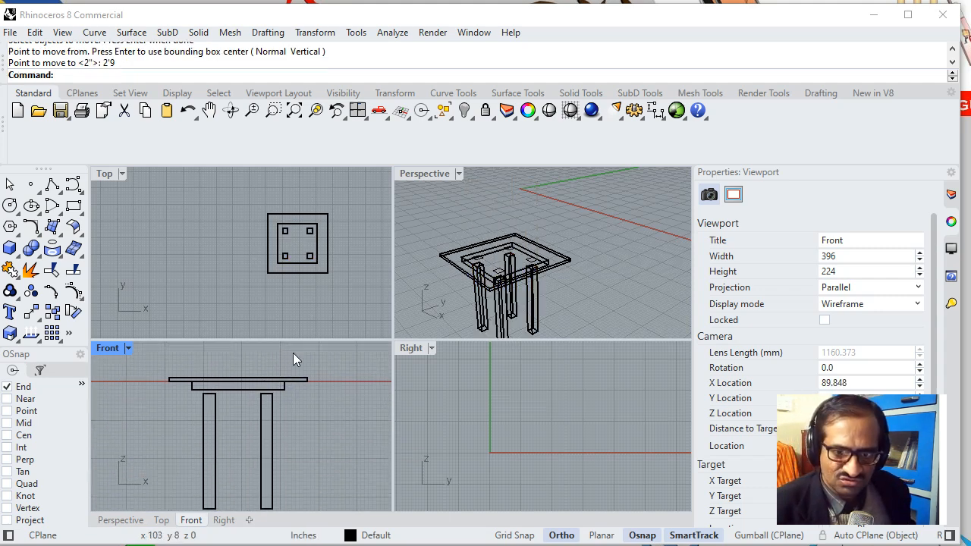
text(Move)
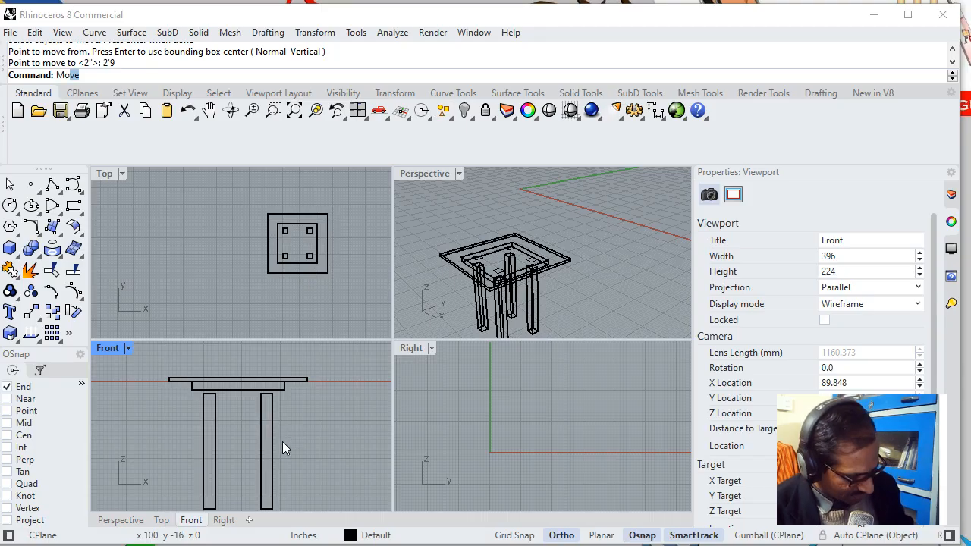
key(Return)
drag(310, 460, 167, 485)
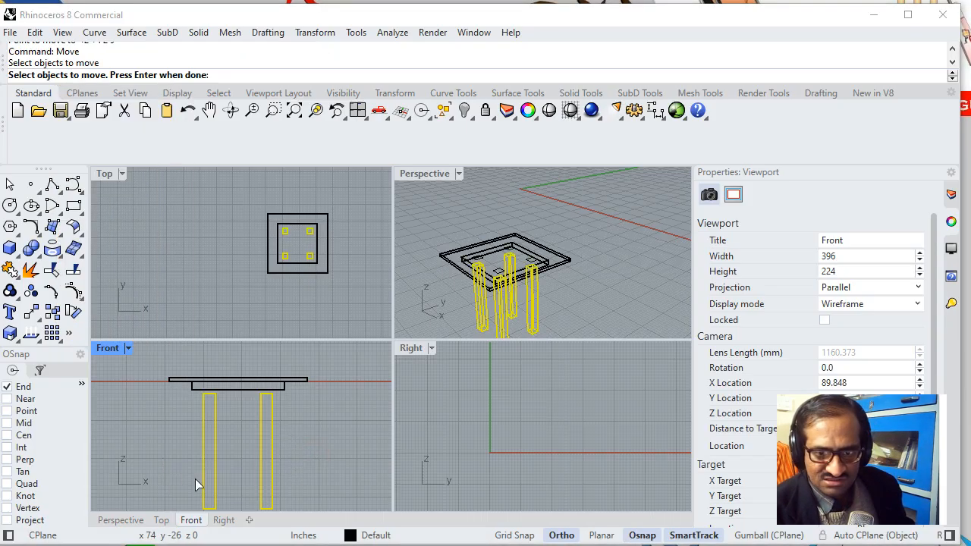
key(Return)
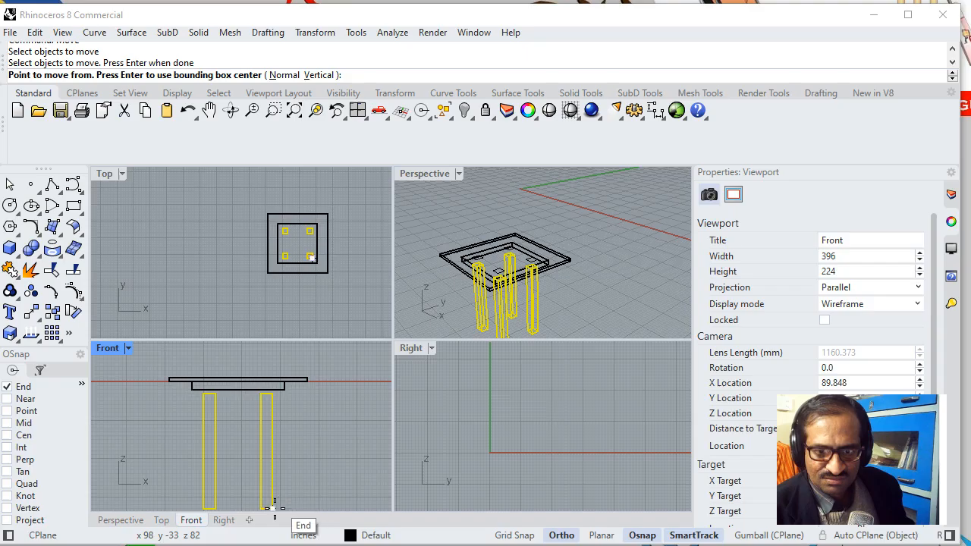
click(272, 508)
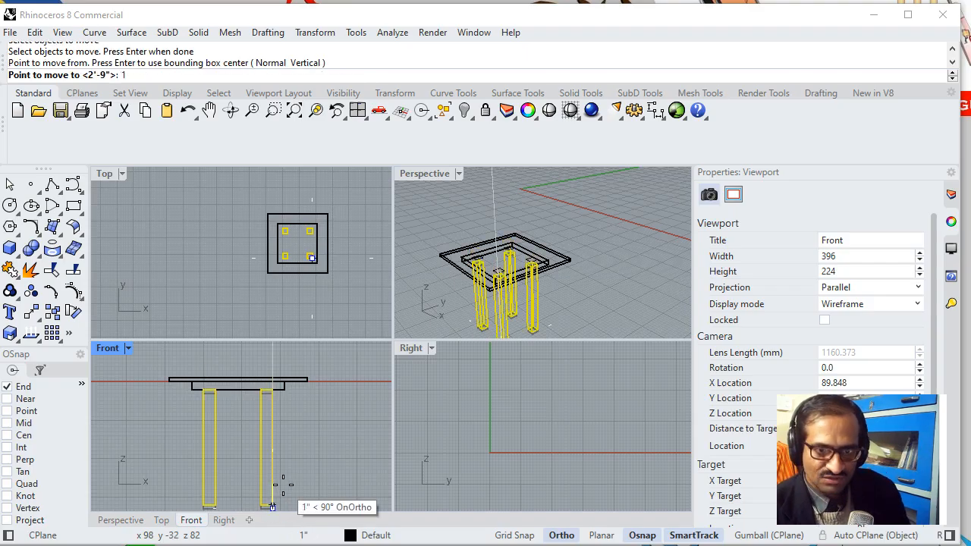
text(1)
key(Return)
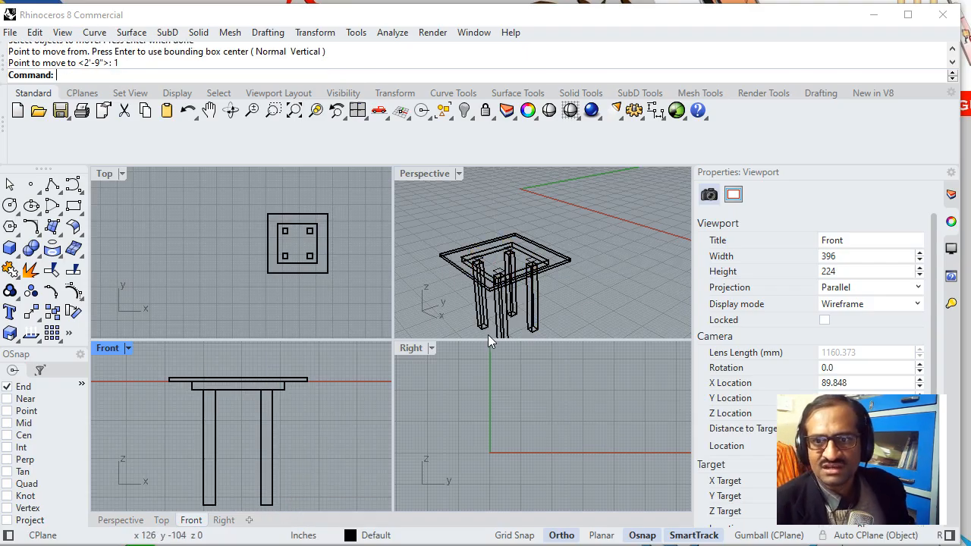
- Set the Perspective view to Shaded display and maximize it to show the whole table
click(615, 284)
click(462, 173)
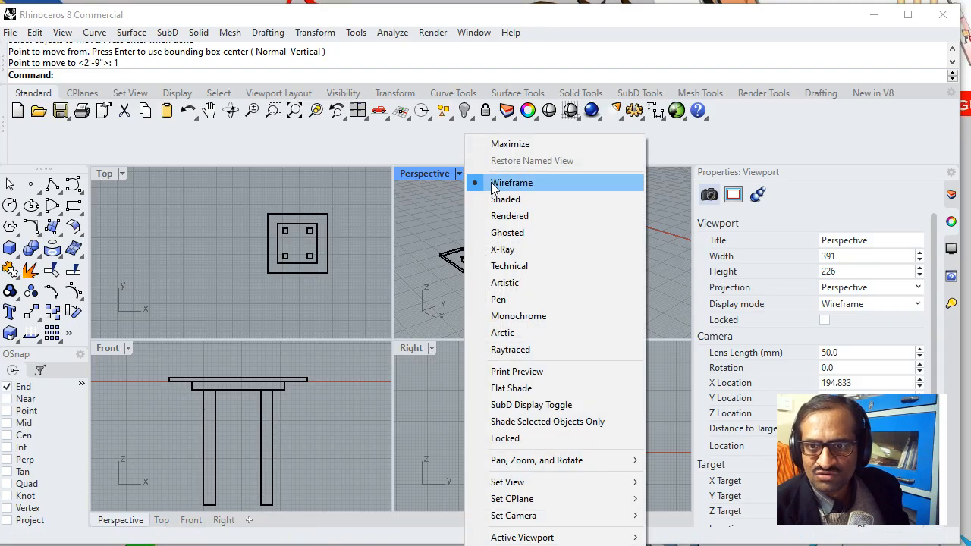
click(504, 197)
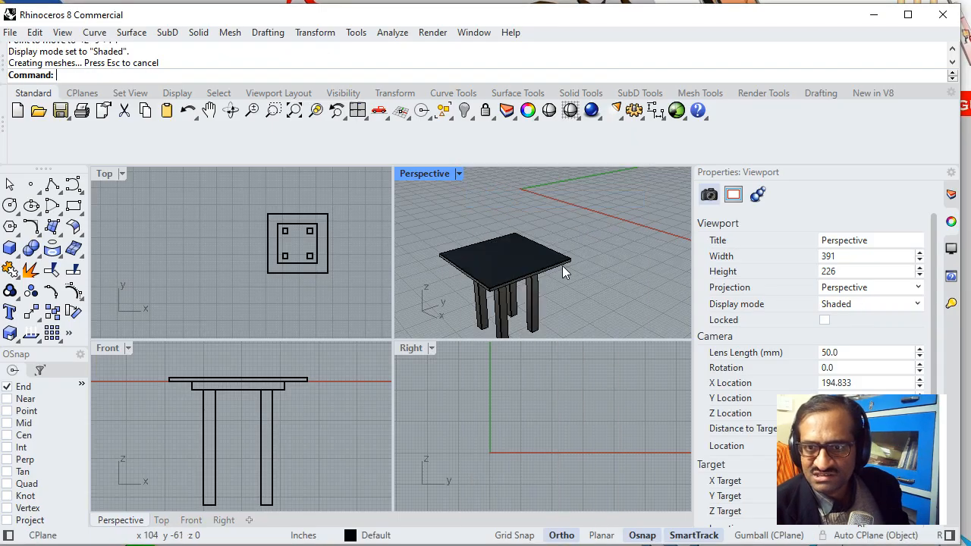
double_click(427, 174)
right_drag(430, 323, 262, 193)
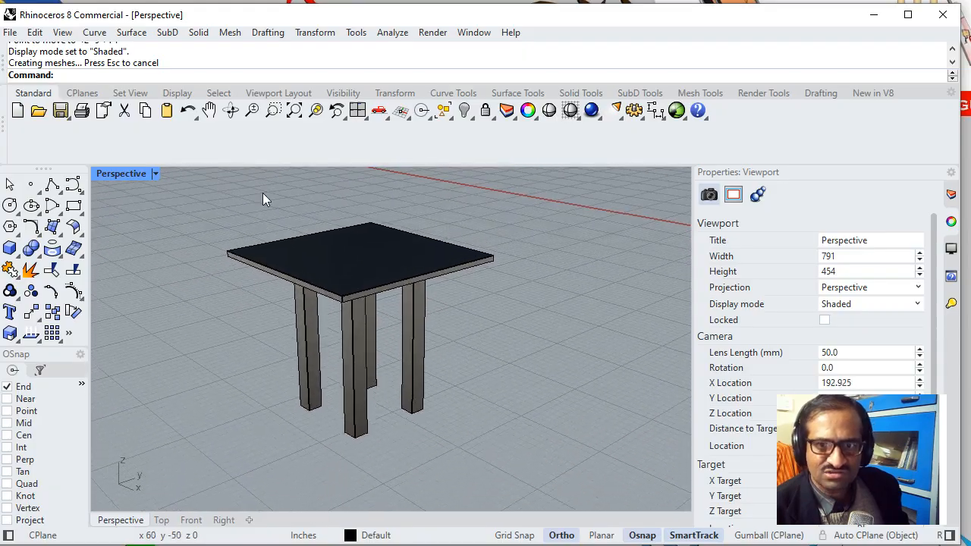
- Examine the table from different angles in Rendered display and switch to the Product Plan slide in PowerPoint
click(155, 174)
click(206, 216)
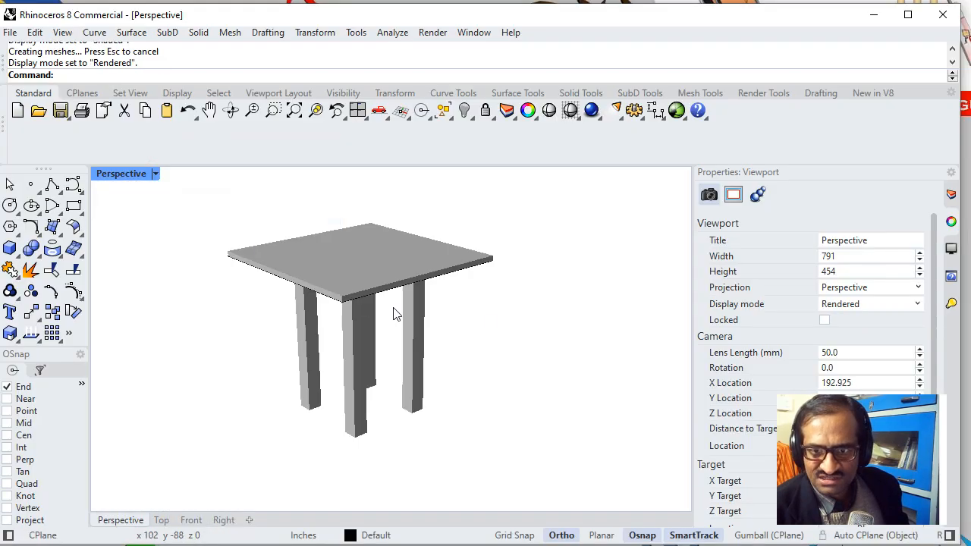
mouse_move(496, 316)
right_down()
mouse_move(250, 306)
mouse_move(387, 289)
mouse_move(477, 263)
mouse_move(506, 285)
mouse_move(487, 321)
right_up()
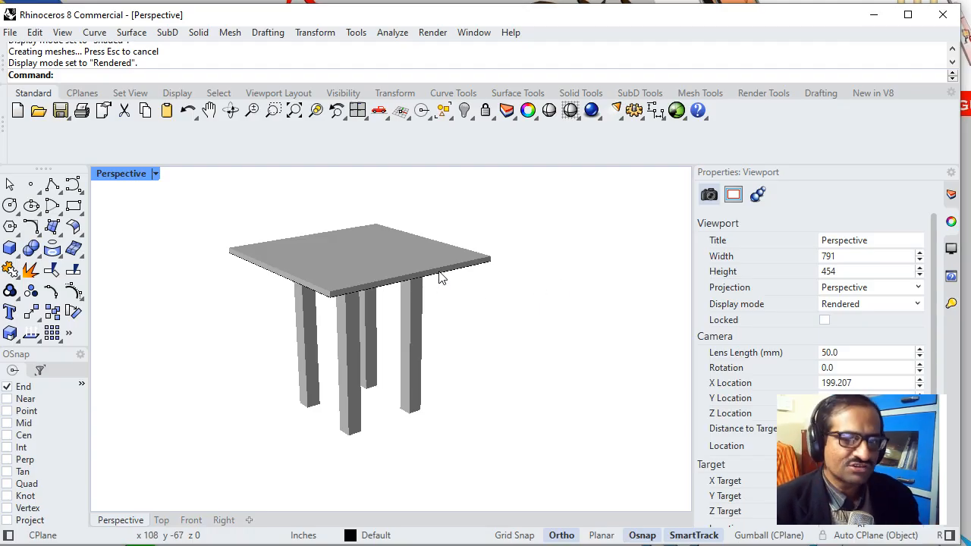
right_drag(478, 314, 509, 307)
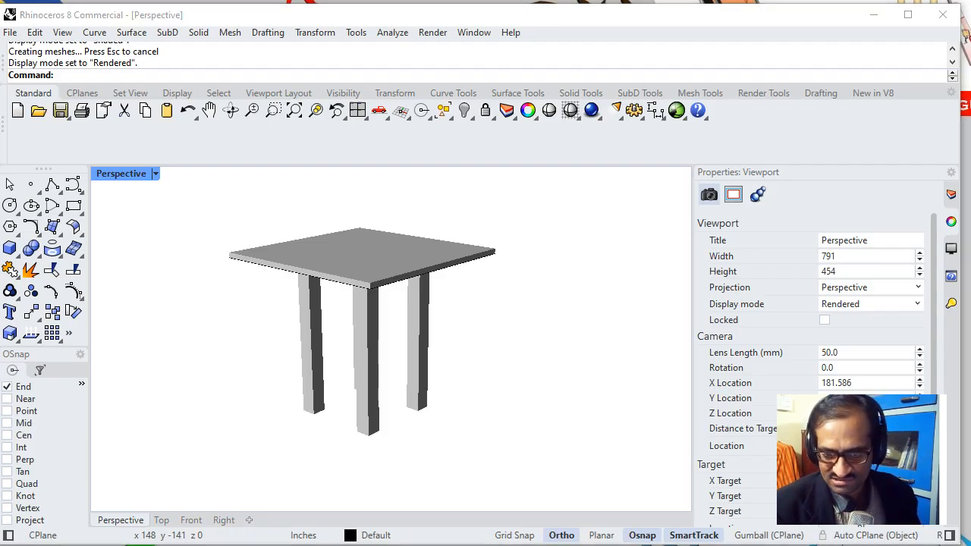
key(alt+Tab)
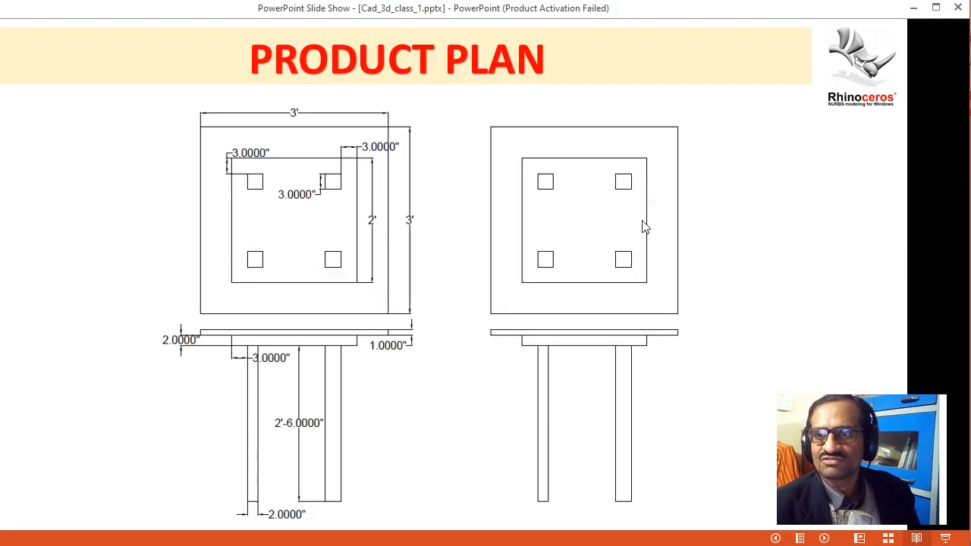